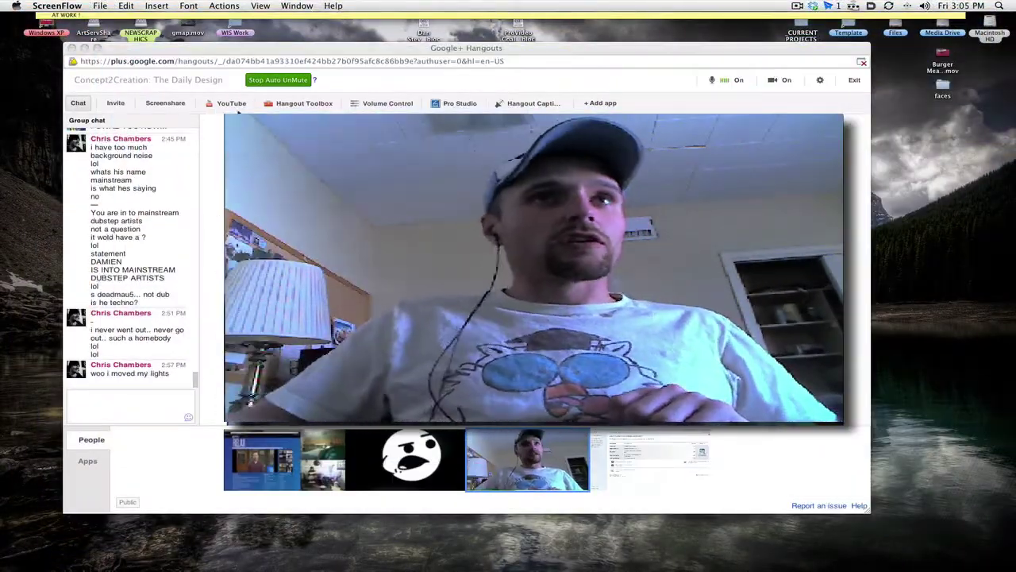
Open the Hangout Toolbox and look through its Volume Control, Lower Third and Soundboard sections.
left_click(324, 101)
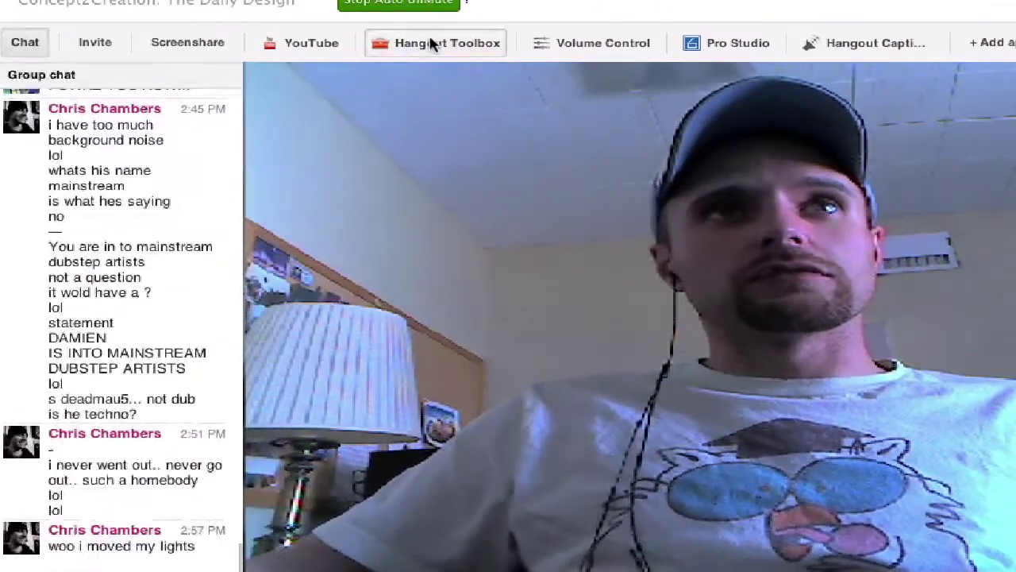
left_click(345, 84)
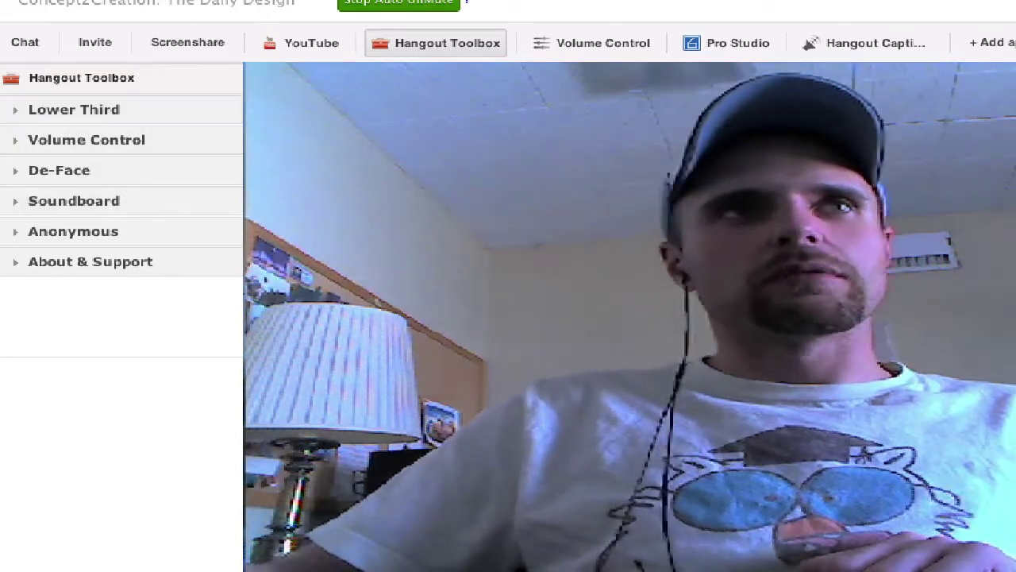
left_click(96, 147)
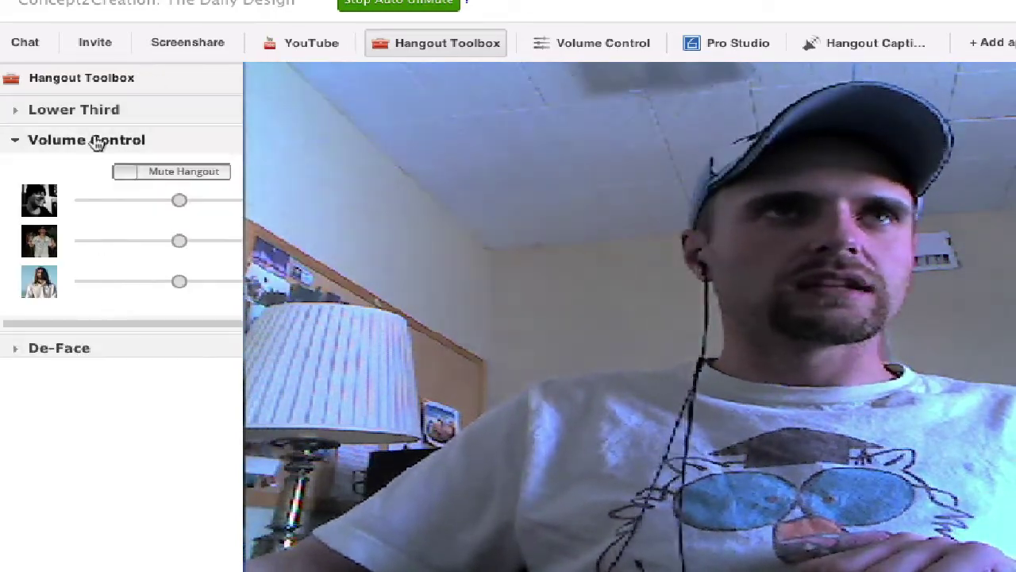
left_click(95, 139)
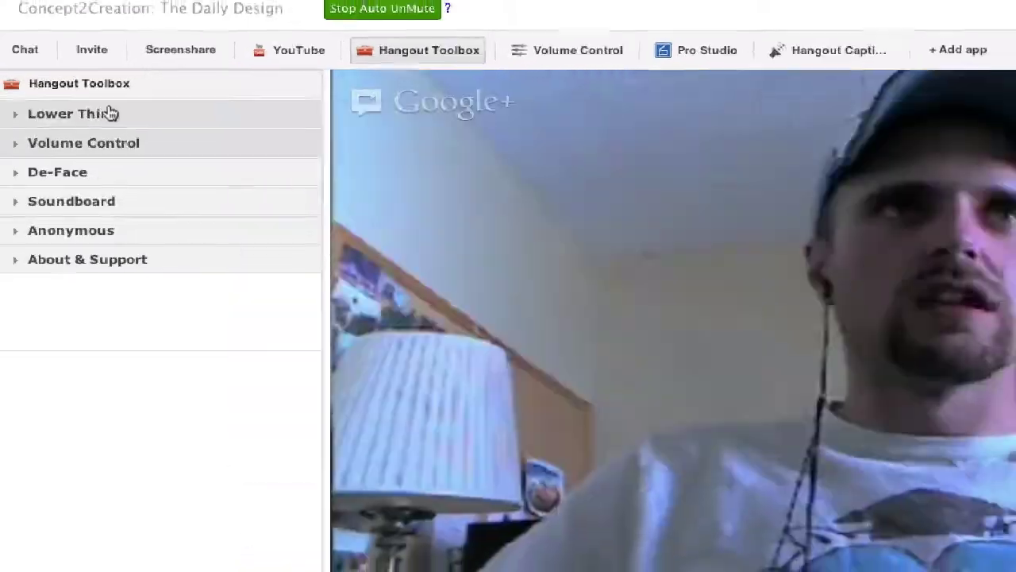
left_click(111, 110)
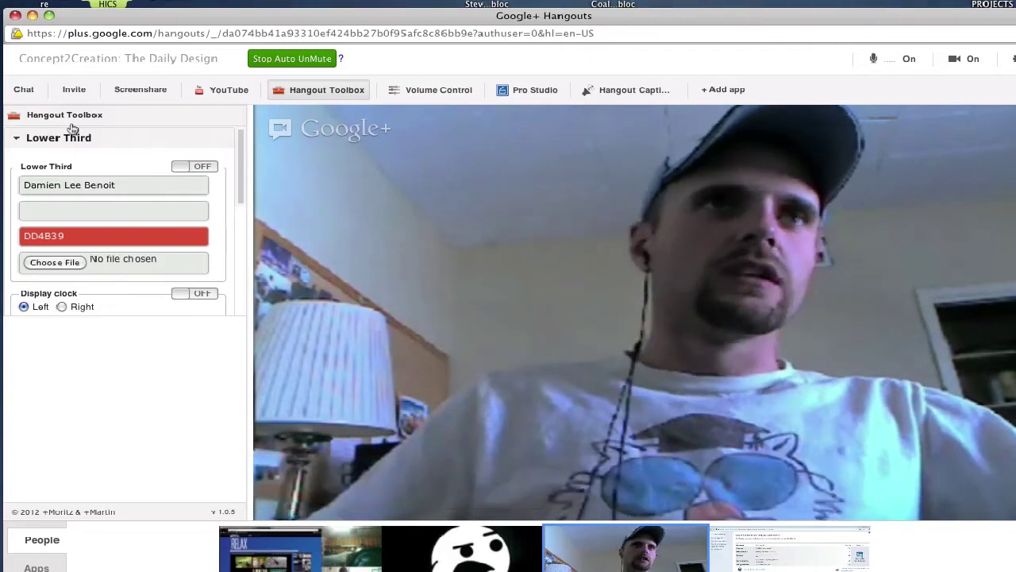
left_click(71, 138)
left_click(83, 202)
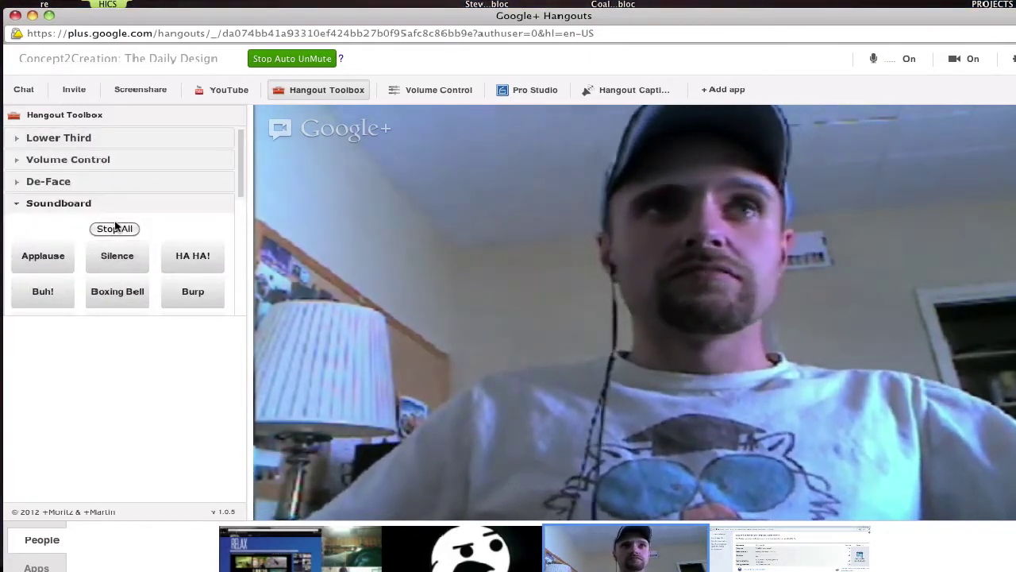
left_click(74, 204)
Try the Anonymous black-bar effect on the webcam video, turn it off and collapse its section.
left_click(73, 225)
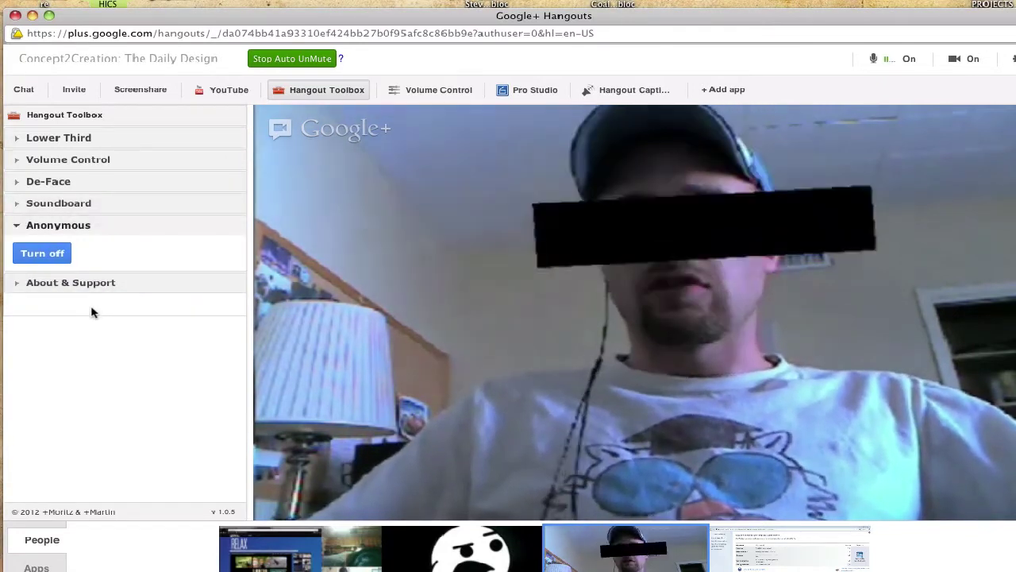
left_click(58, 256)
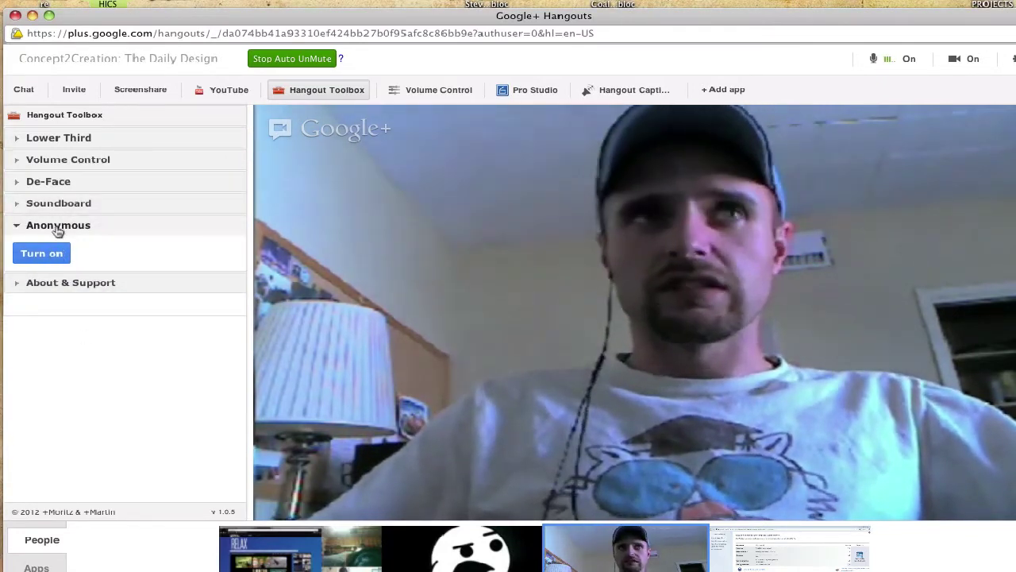
left_click(71, 225)
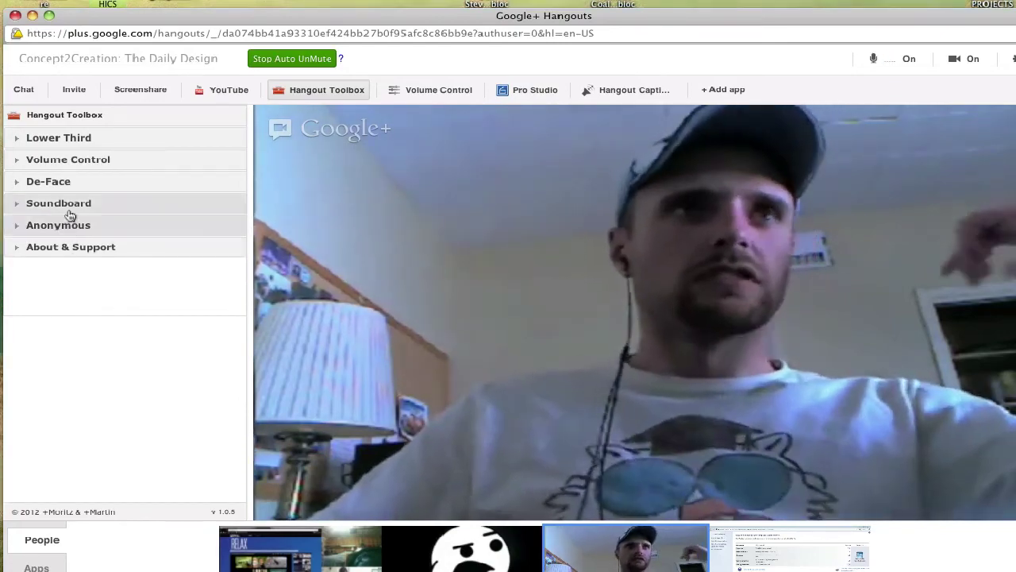
Try a meme face from the De-Face section on the webcam video and bring the URL Face settings into view.
left_click(70, 183)
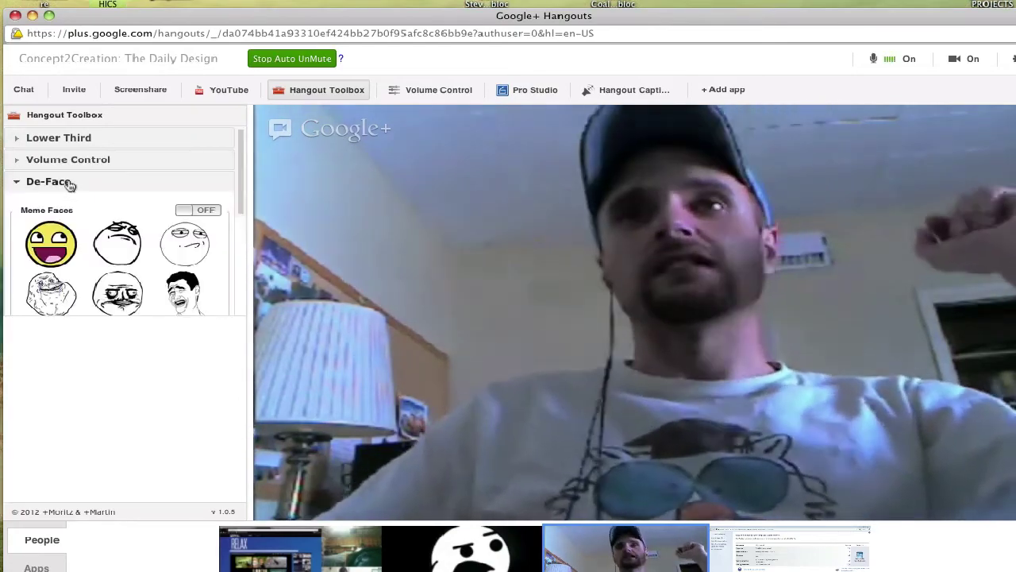
scroll(238, 174, "down", 3)
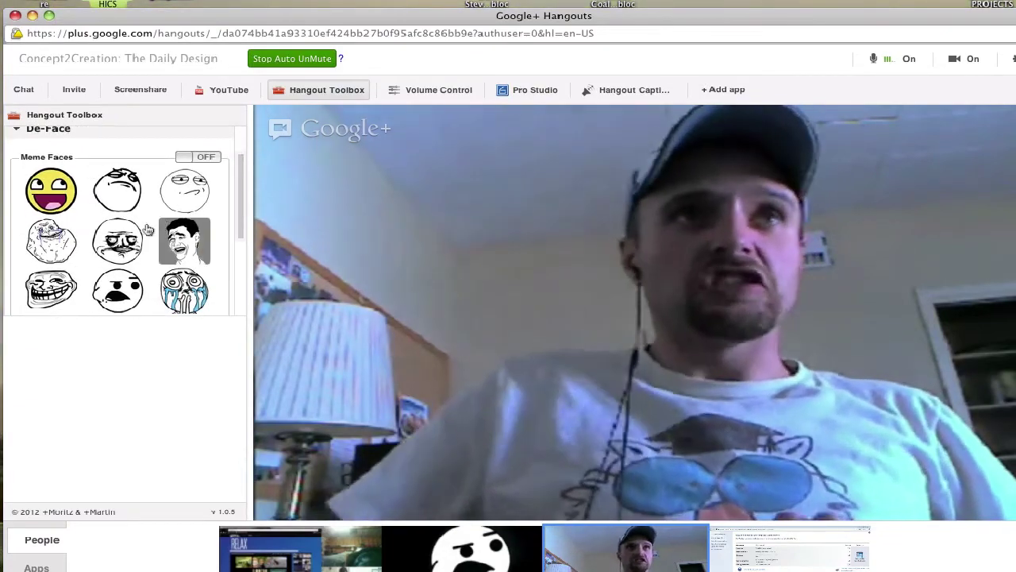
left_click(56, 192)
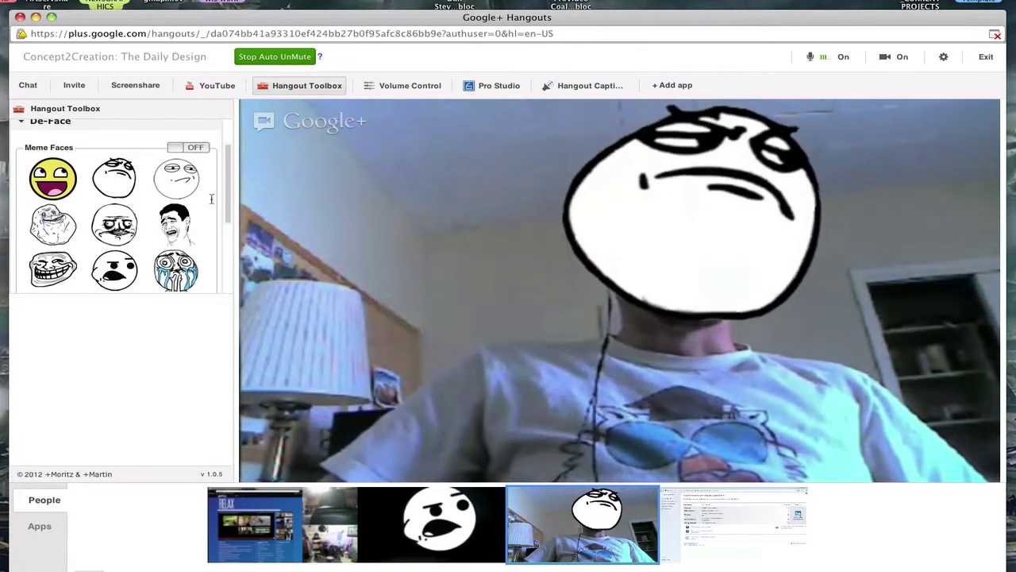
scroll(227, 171, "down", 5)
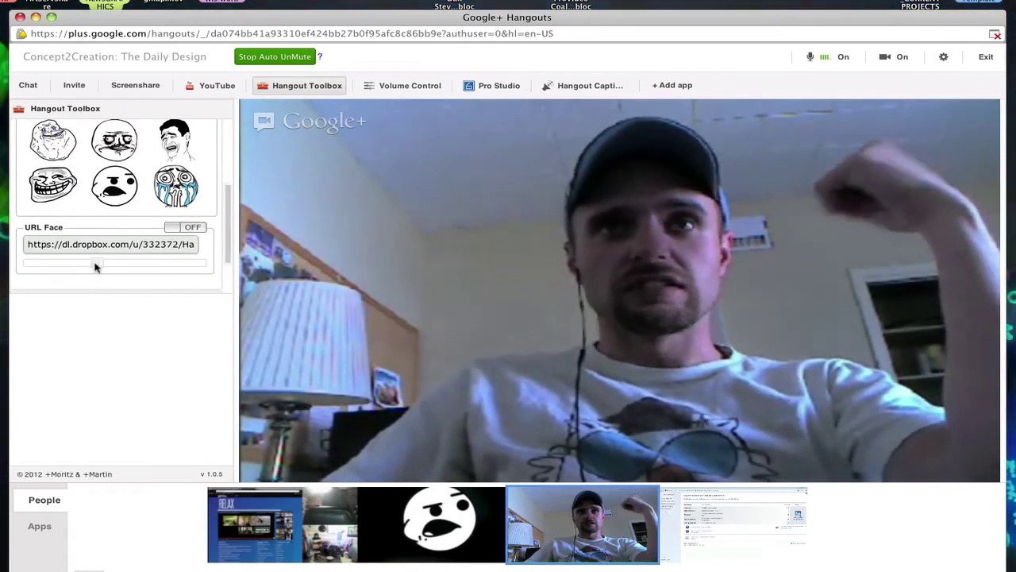
left_click(97, 263)
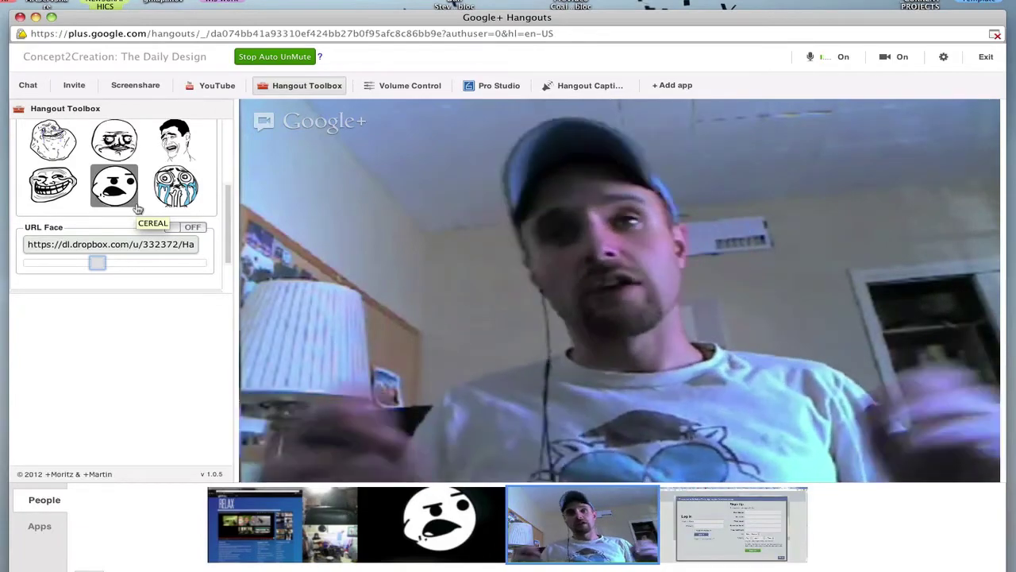
Switch to Photoshop to view the open face images and go to the Photoshop CS6 page in Chrome.
key("ctrl+Up")
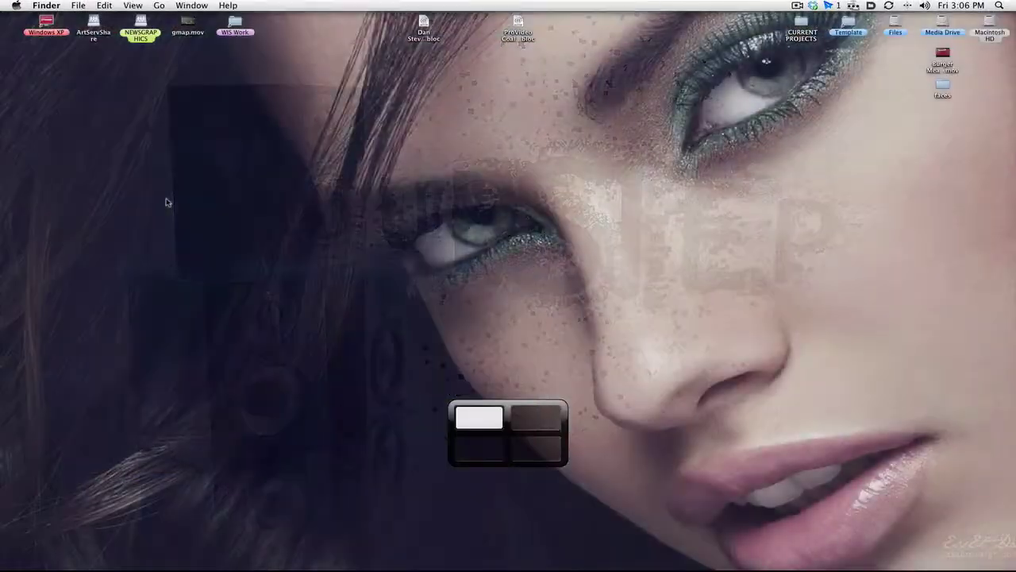
key("ctrl+Right")
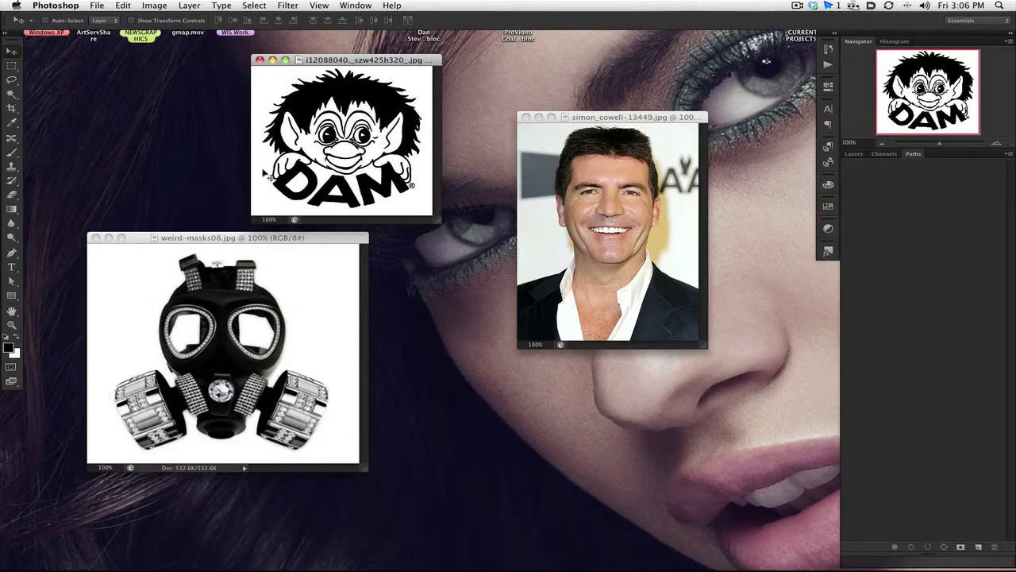
key("ctrl+Left")
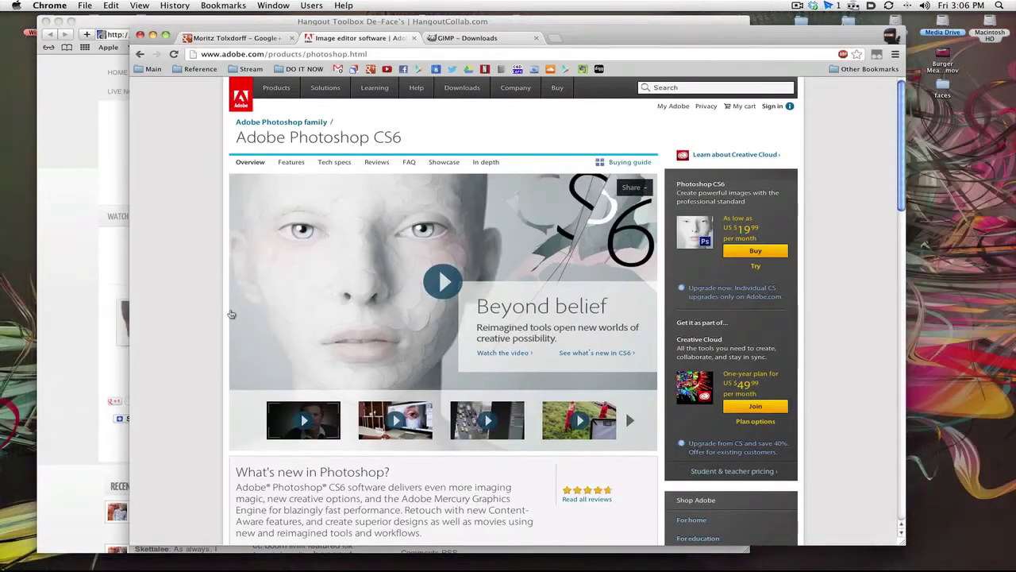
Search for "cartoon face PNG" in a new browser tab and show the image results.
left_click(555, 37)
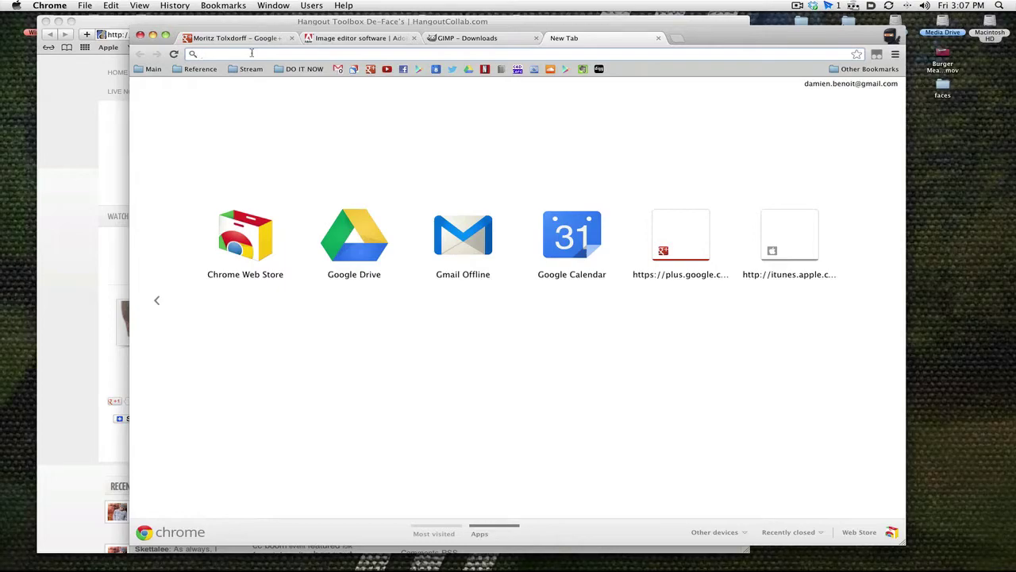
type("car")
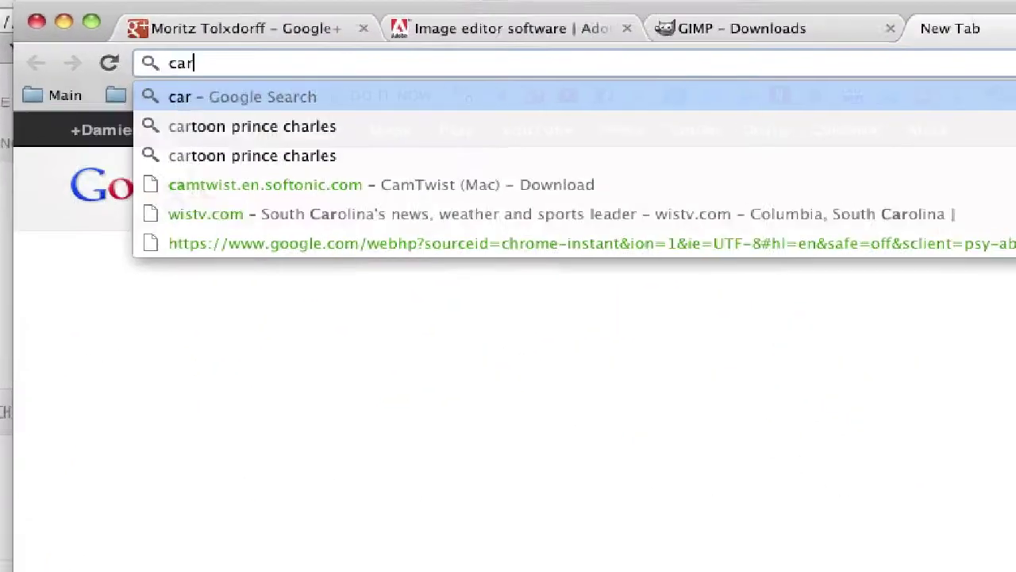
type("too")
type("jn")
key("BackSpace")
key("BackSpace")
type("n face ")
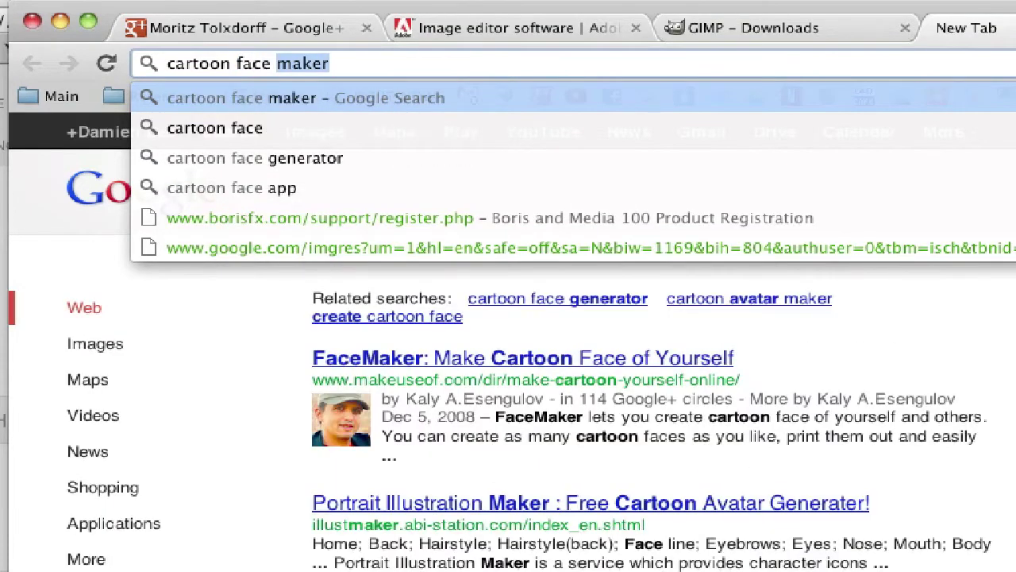
type("PNG")
key("Return")
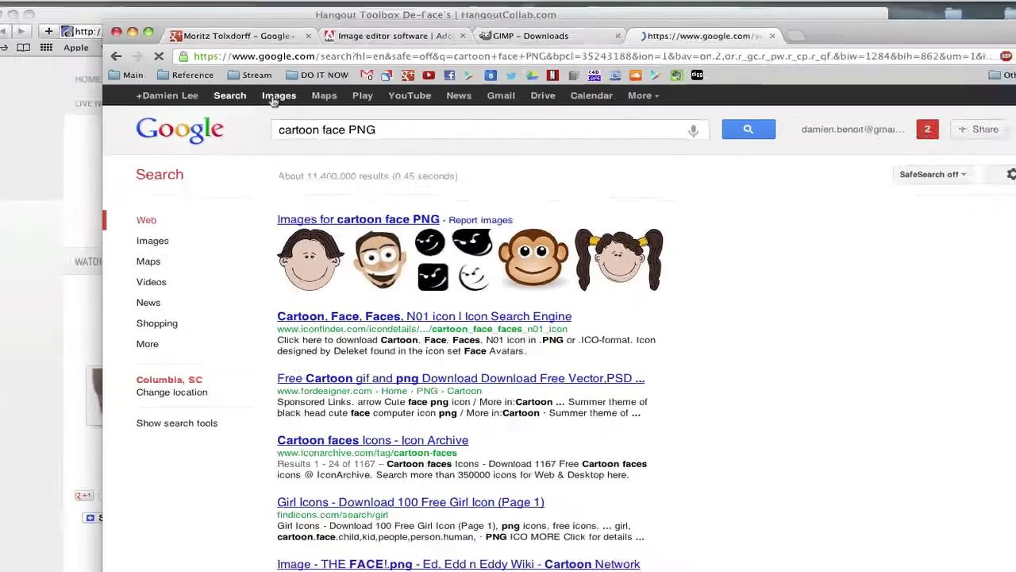
left_click(306, 138)
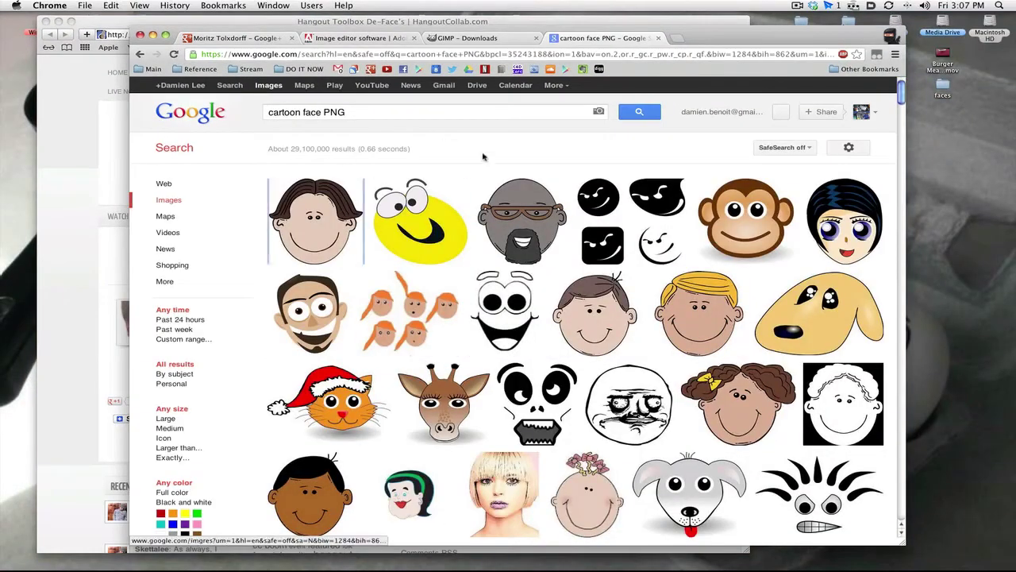
Open the brown-haired cartoon boy face from clker.com at full size and save the PNG to the Desktop.
mouse_move(291, 434)
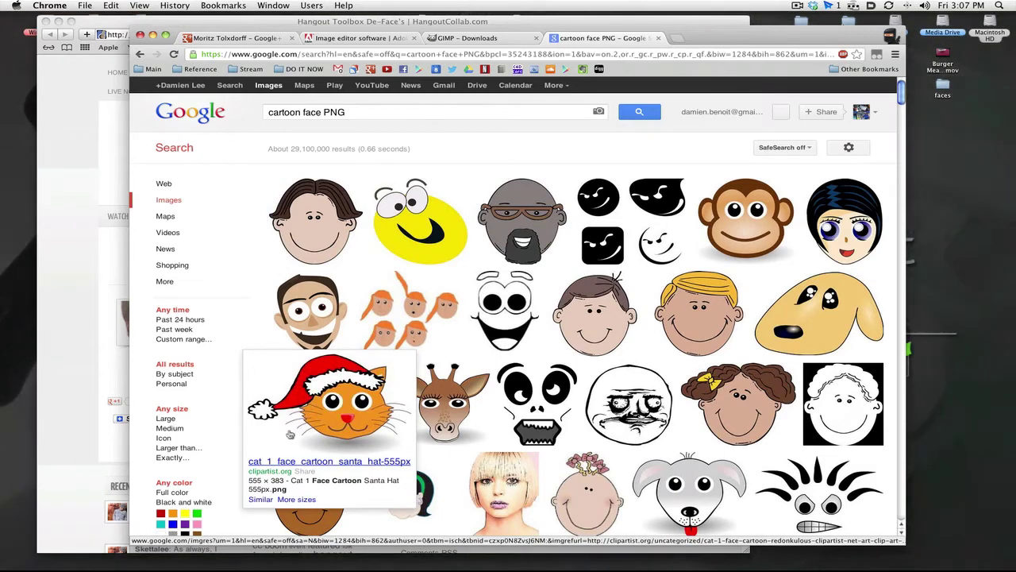
left_click_drag(329, 224, 382, 191)
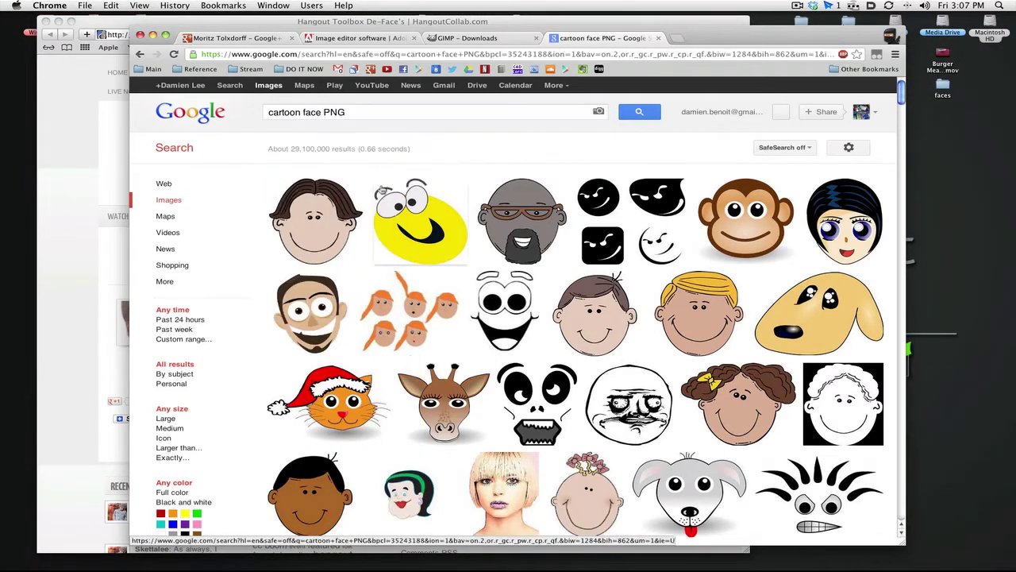
left_click(317, 230)
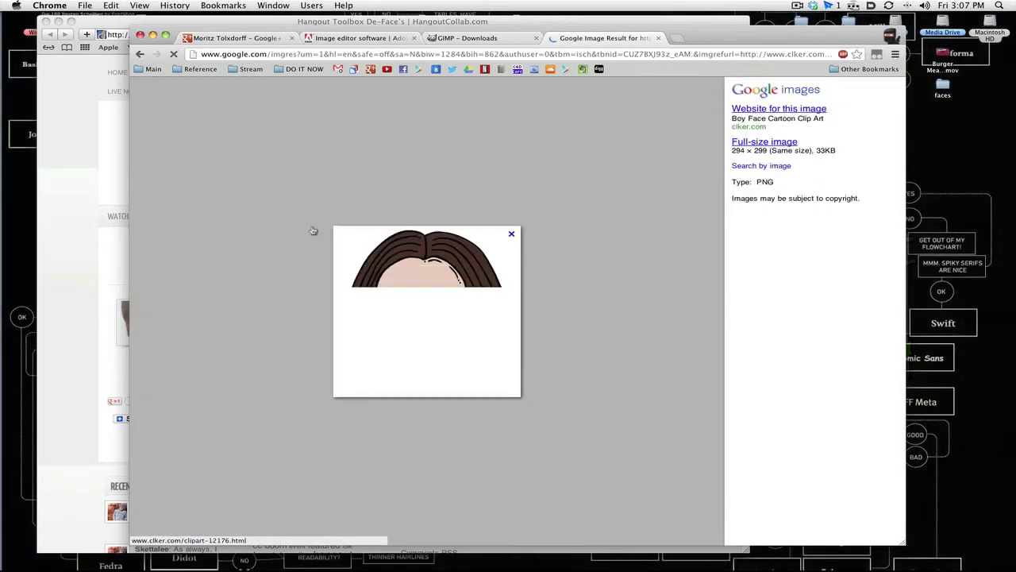
left_click(751, 145)
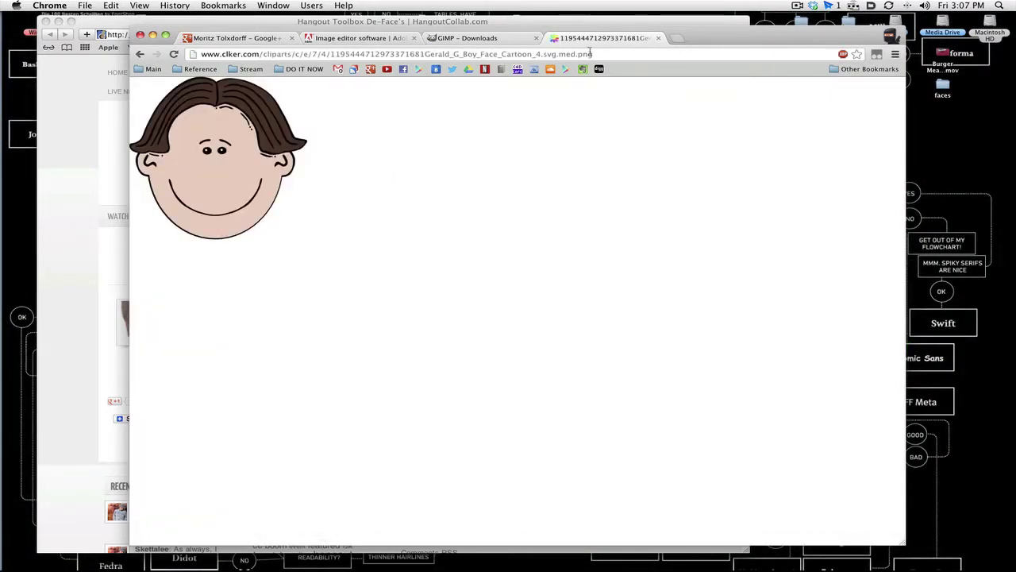
right_click(211, 173)
left_click(222, 175)
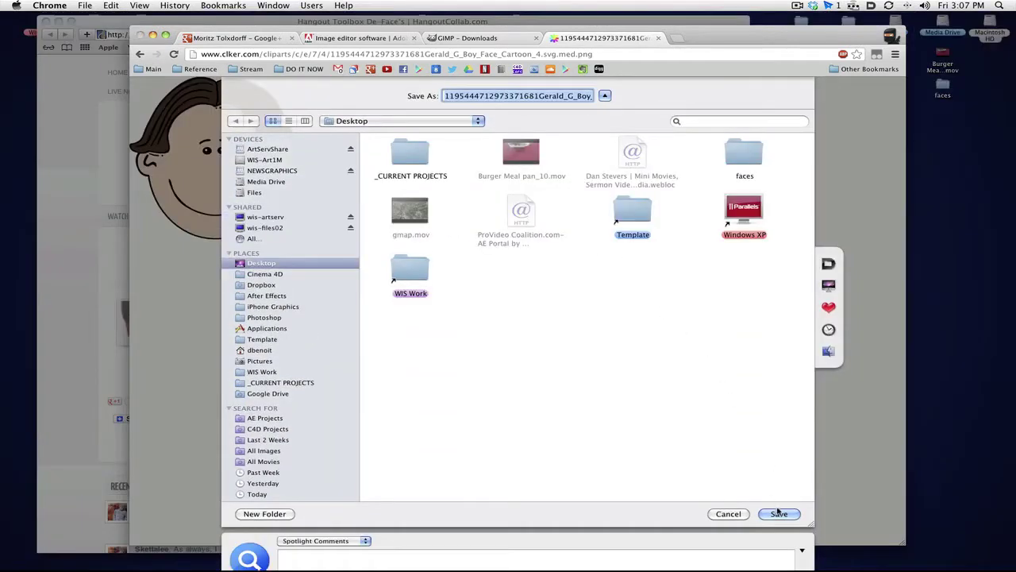
left_click(779, 513)
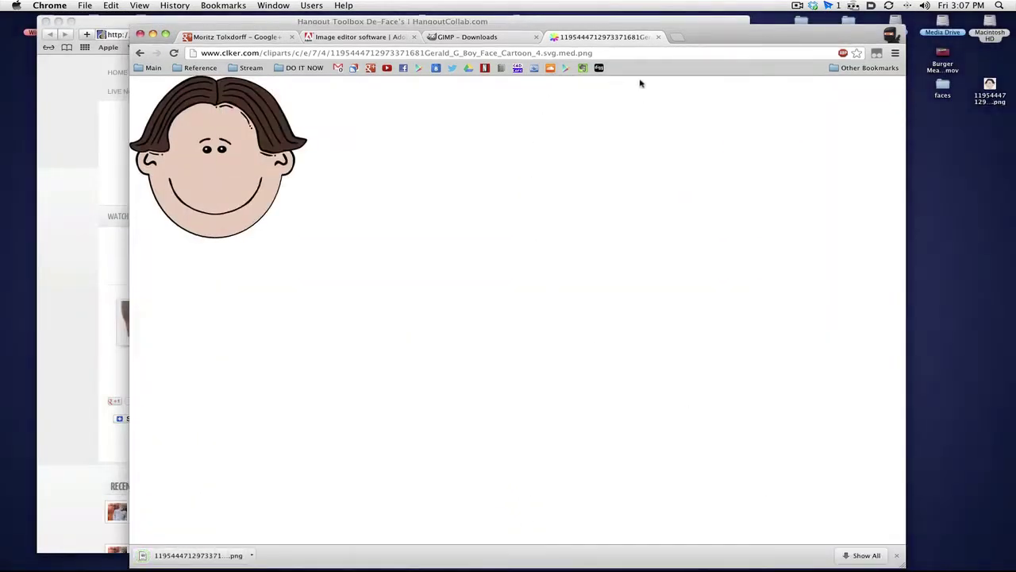
Close the cartoon image's tab and view the GIMP Downloads, Adobe Photoshop CS6 and Google+ pages.
left_click(658, 38)
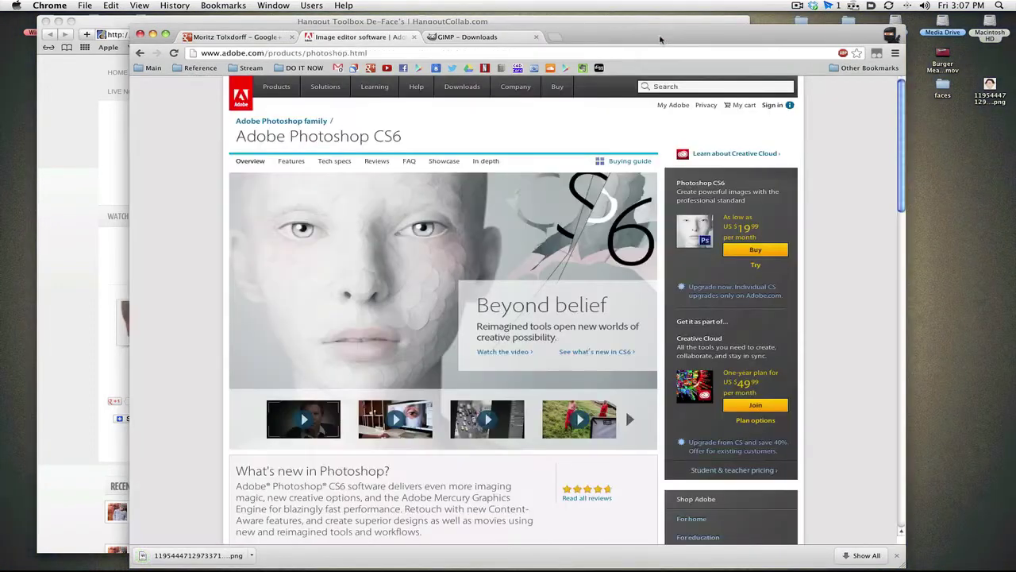
left_click_drag(622, 34, 624, 29)
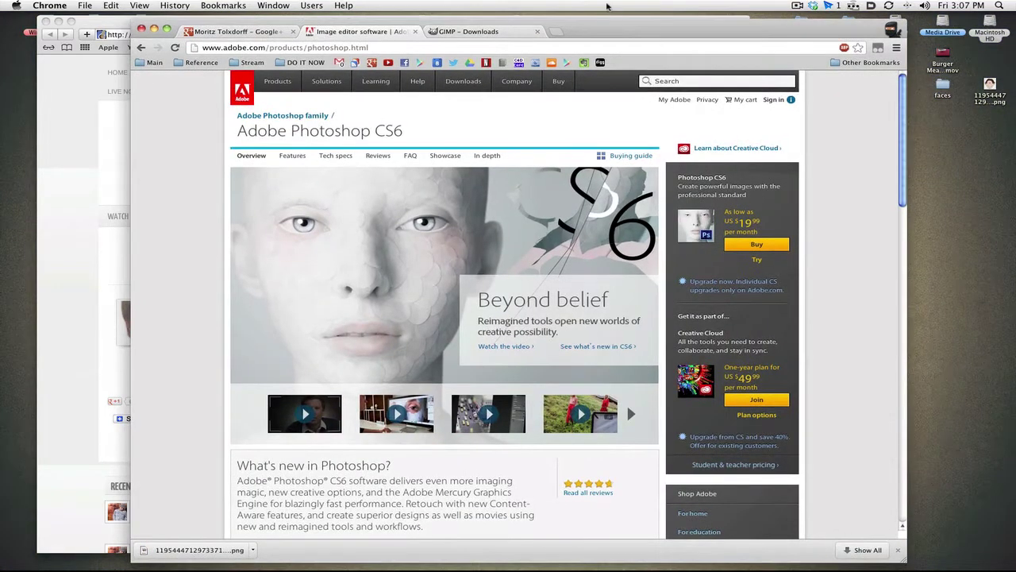
left_click(462, 33)
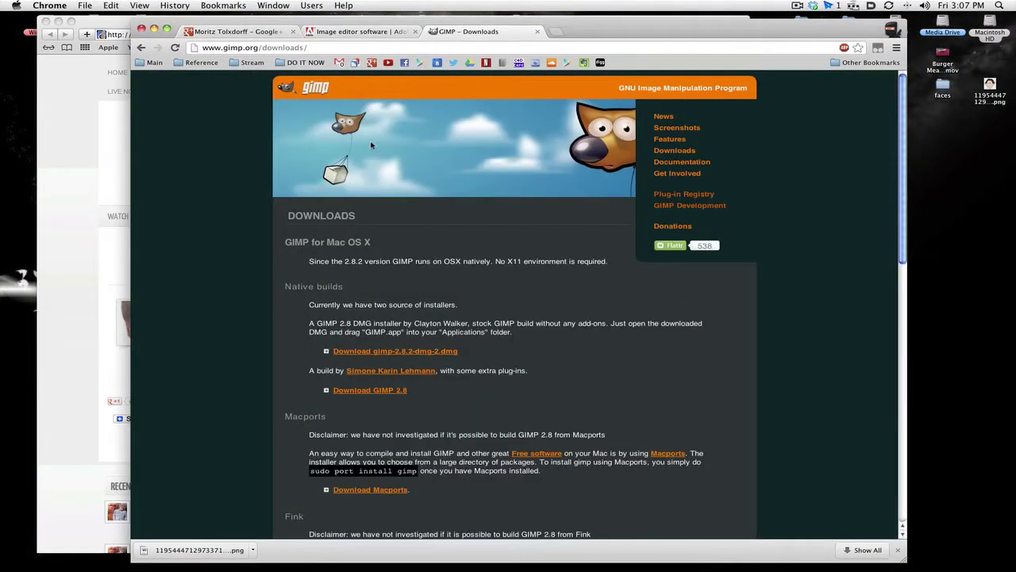
left_click(361, 31)
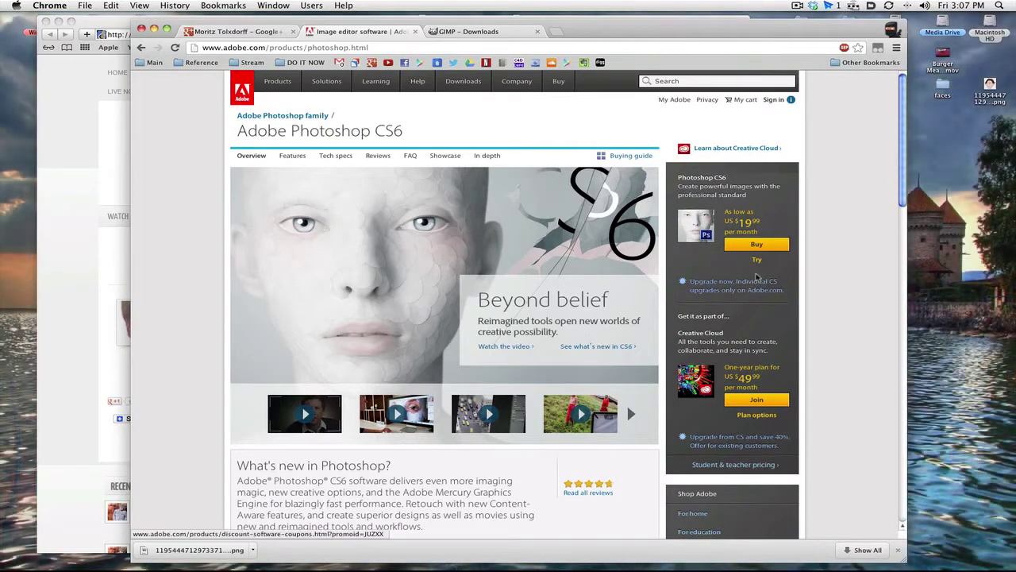
left_click(232, 32)
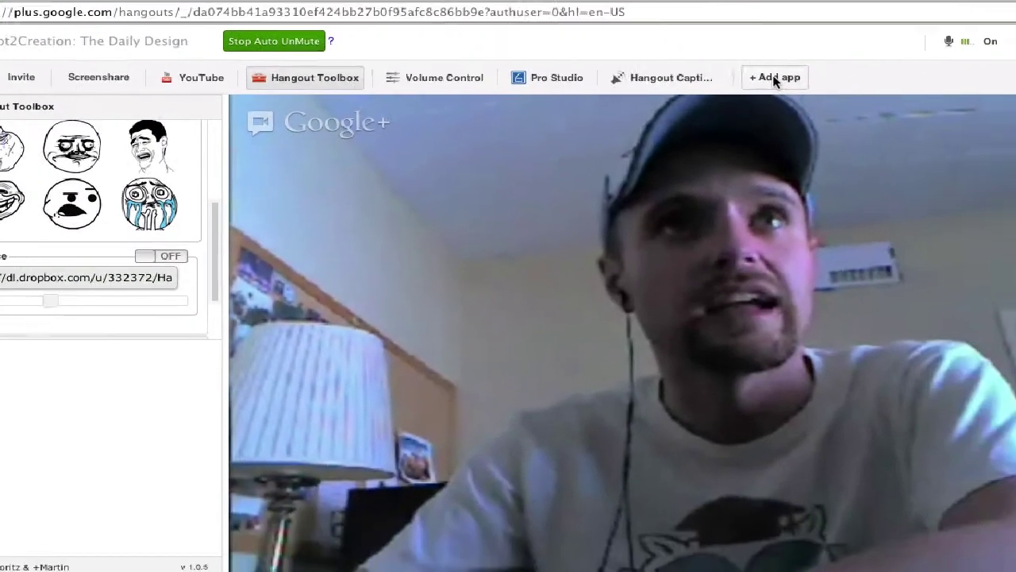
Open the Hangouts app gallery and browse the featured apps.
left_click(884, 101)
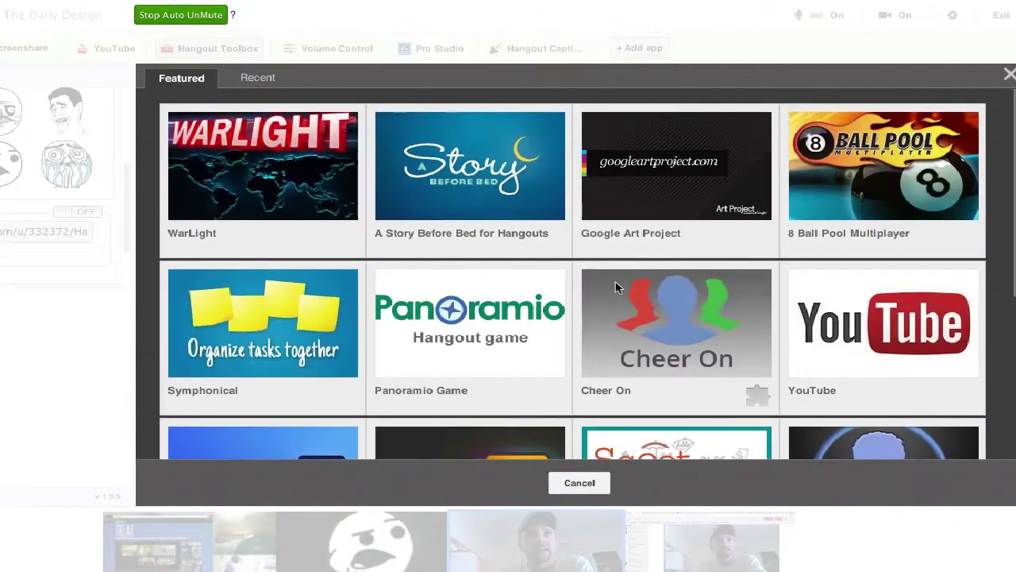
left_click_drag(1010, 163, 988, 354)
scroll(987, 238, "up", 4)
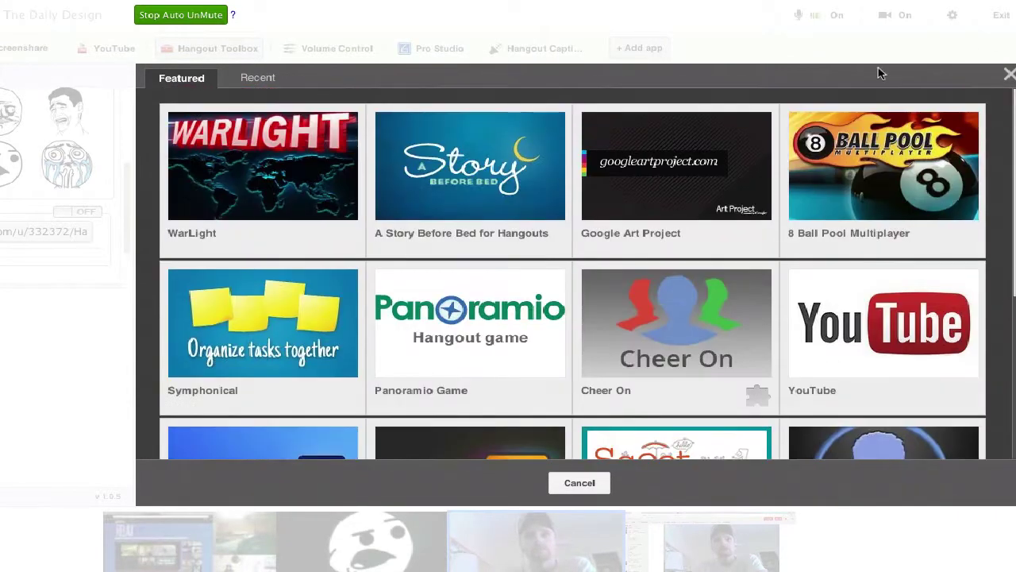
View the recently used apps, including Hangout Toolbox, return to the featured apps and close the app gallery.
left_click(262, 77)
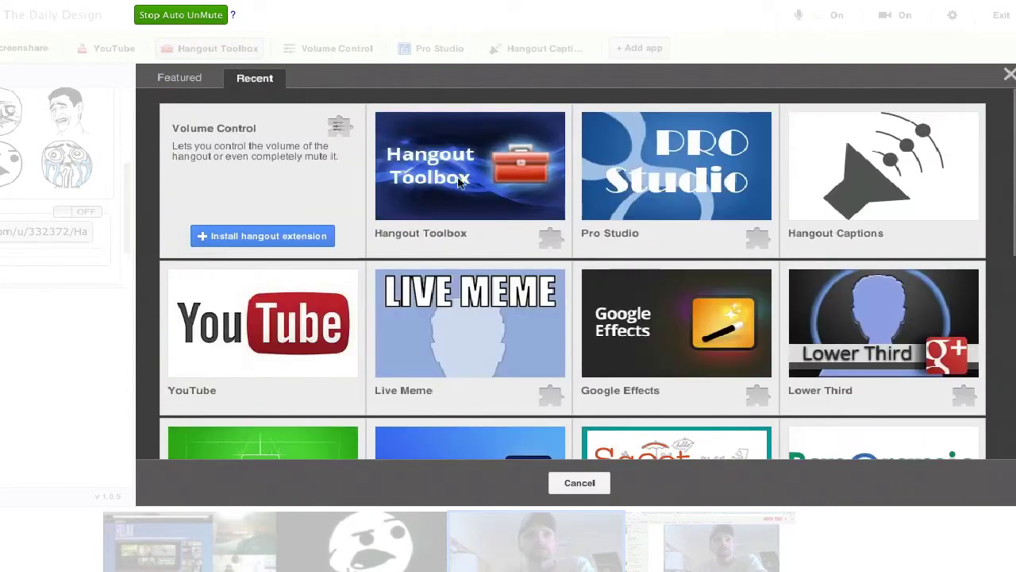
mouse_move(461, 186)
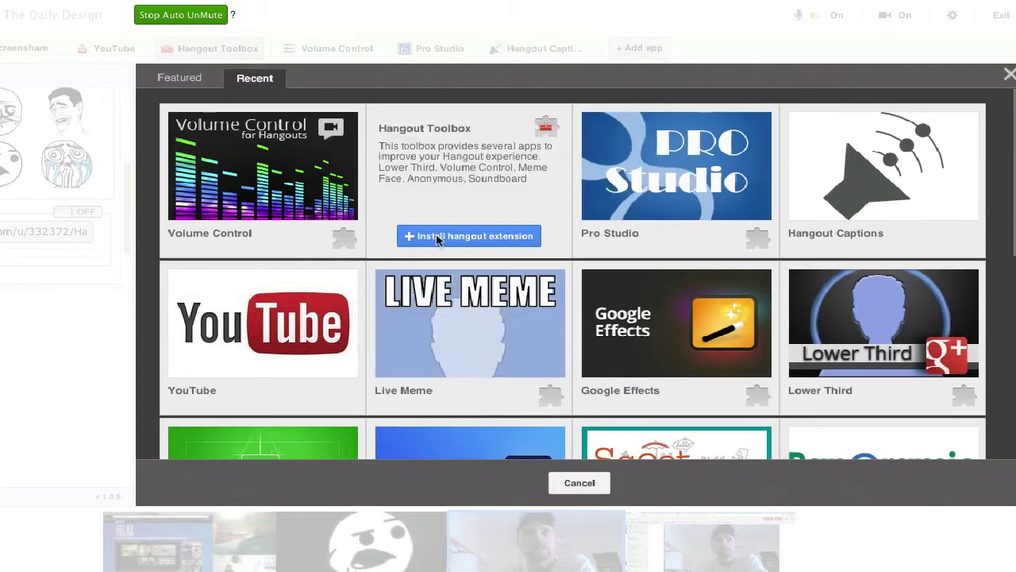
left_click(195, 78)
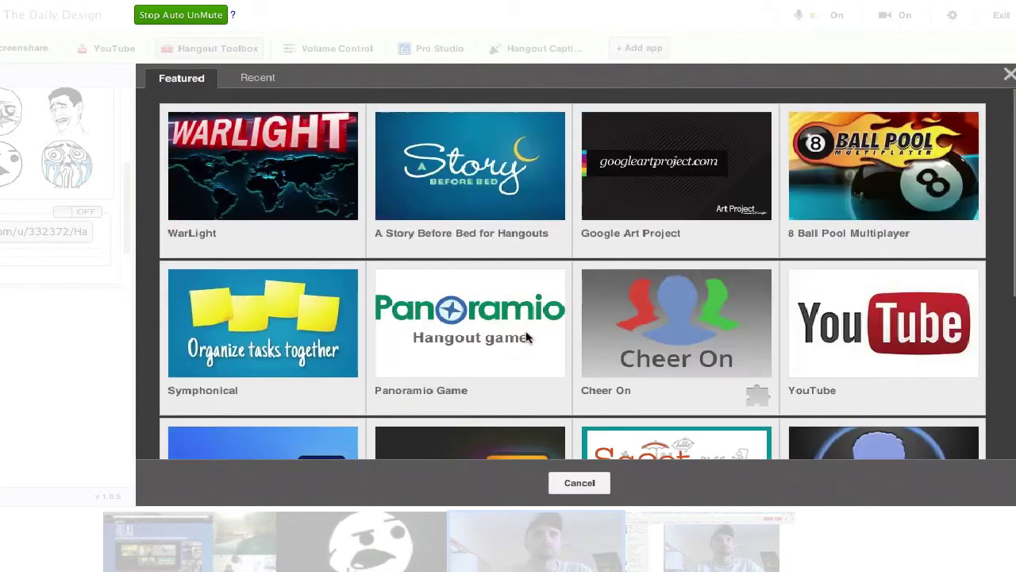
left_click(579, 482)
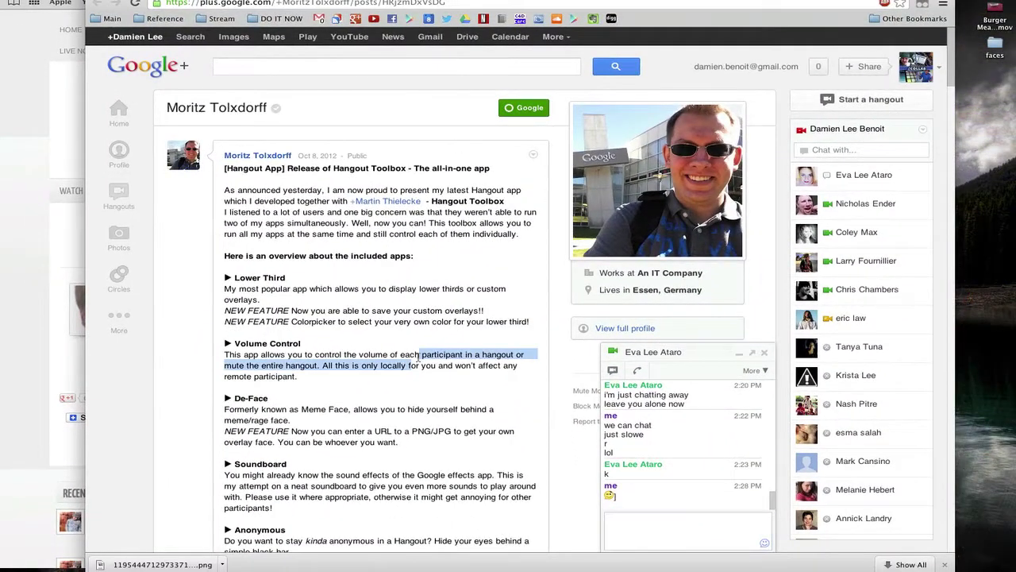
Read the Hangout Toolbox release post and try its installation link, entering the account password, before returning to the running hangout.
left_click_drag(418, 361, 298, 377)
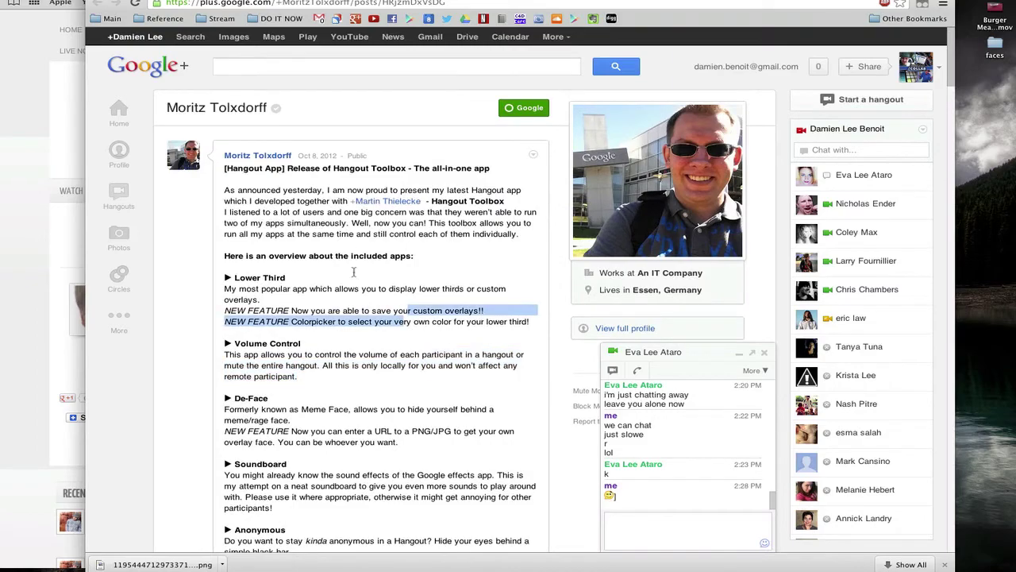
scroll(365, 482, "down", 10)
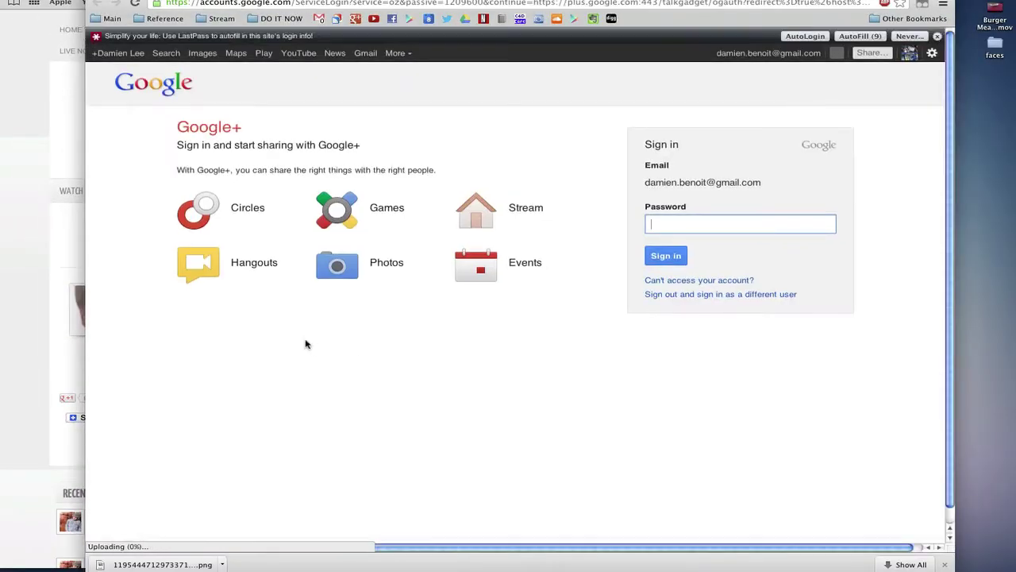
type("••••••")
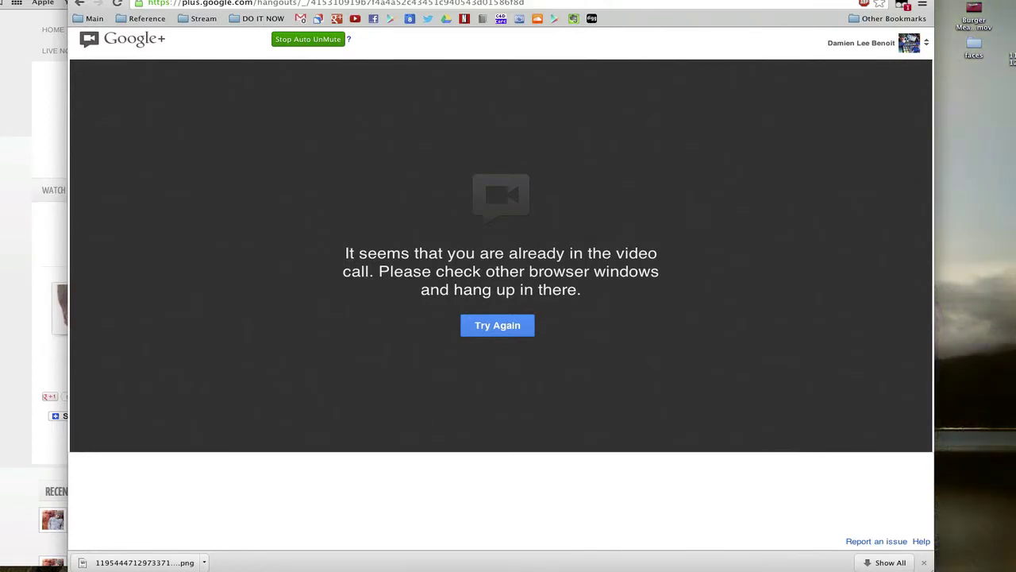
key("ctrl+w")
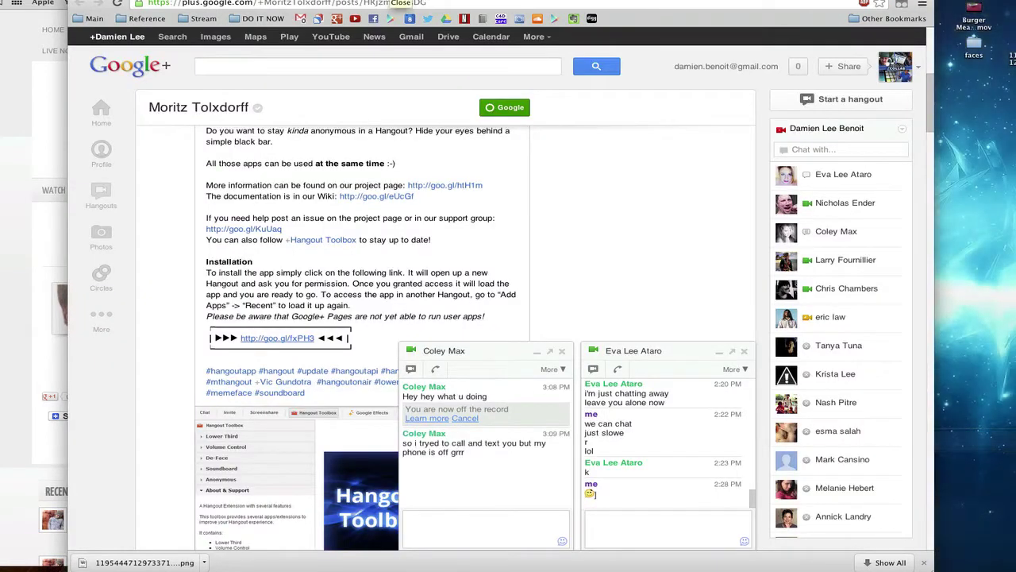
key("super+grave")
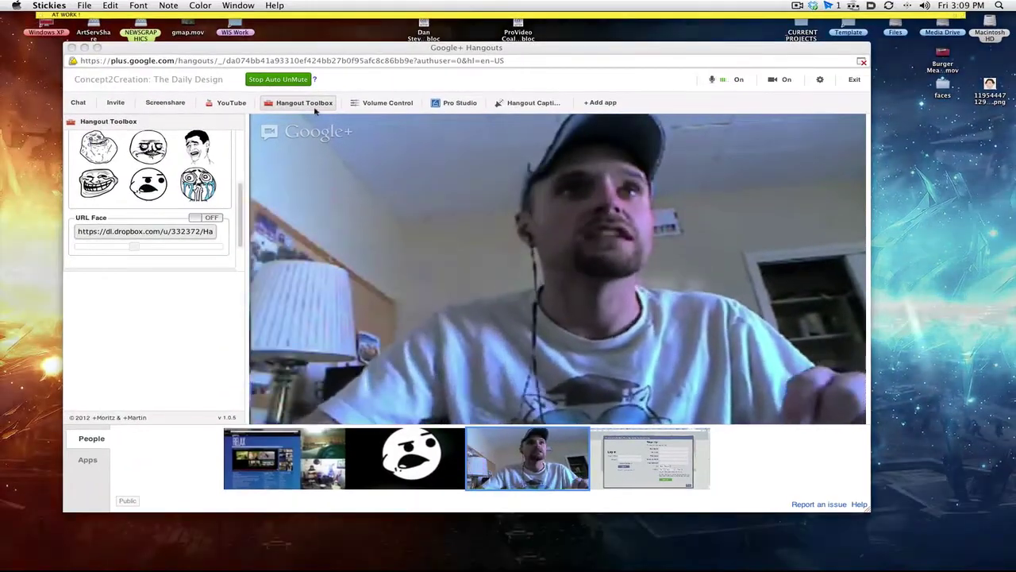
Switch to Photoshop, open the cartoon boy face PNG from the Desktop and enlarge its document window.
left_click(142, 48)
key("super+Tab")
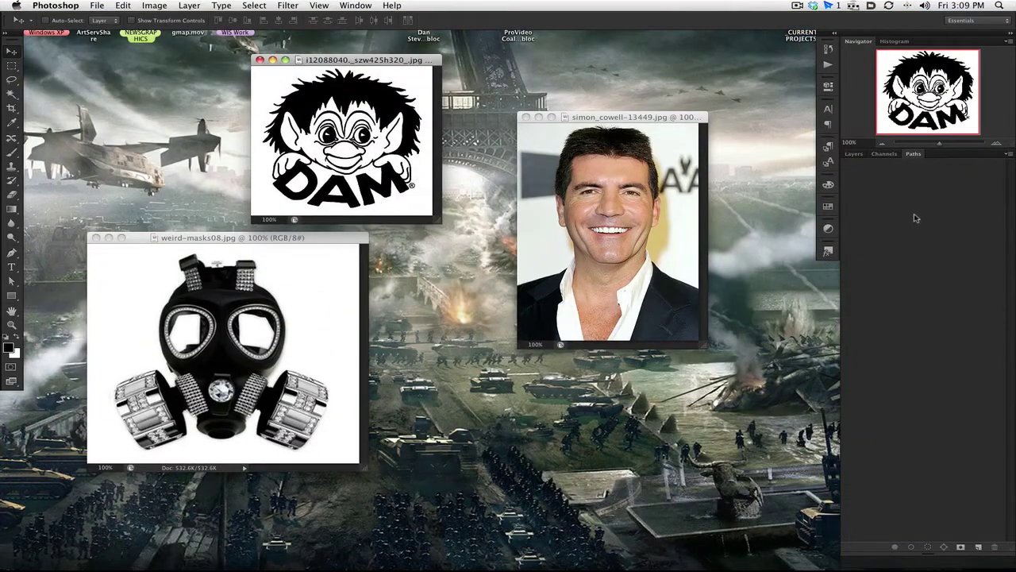
key("super+o")
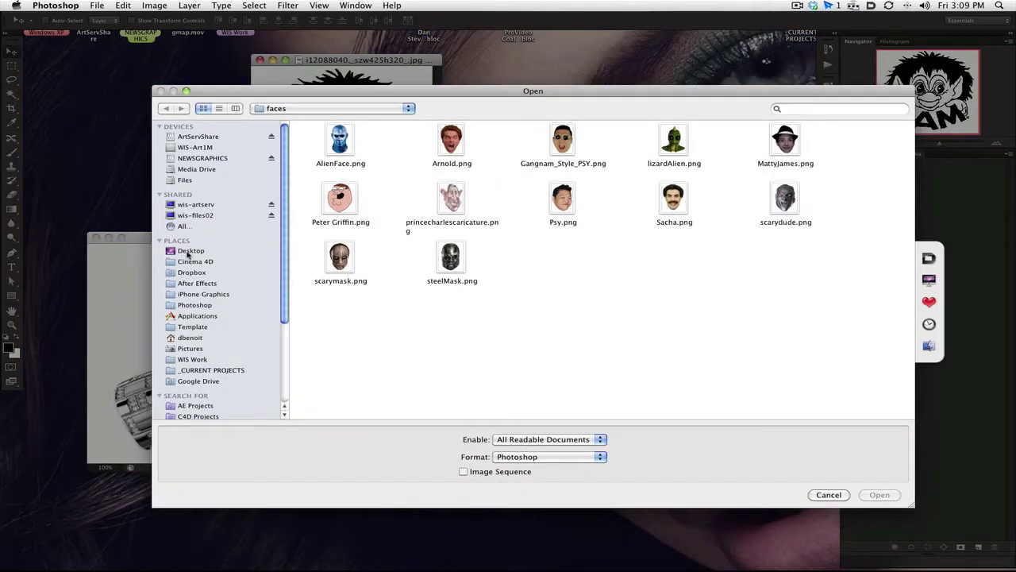
left_click(213, 251)
double_click(491, 150)
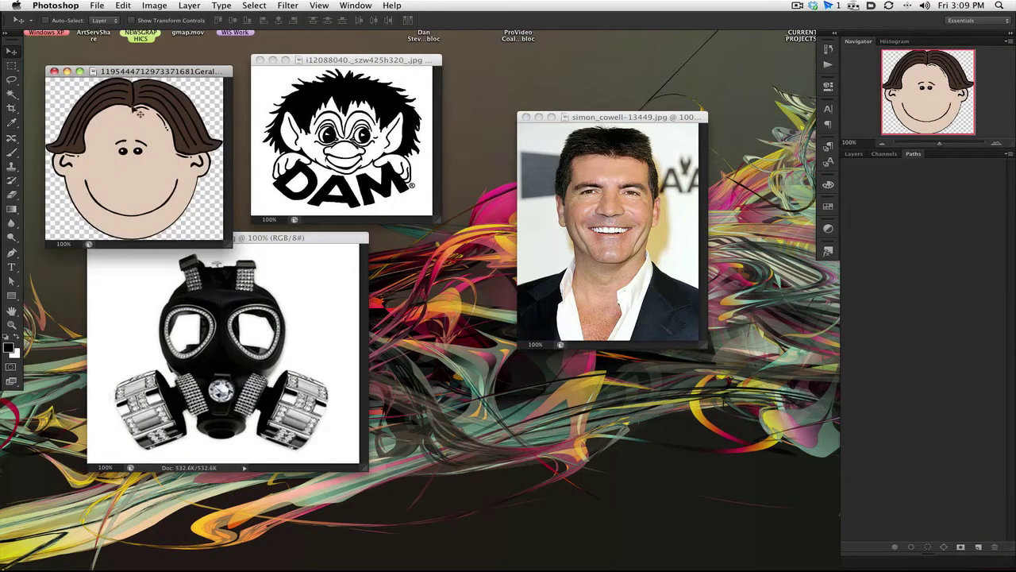
left_click_drag(139, 70, 393, 179)
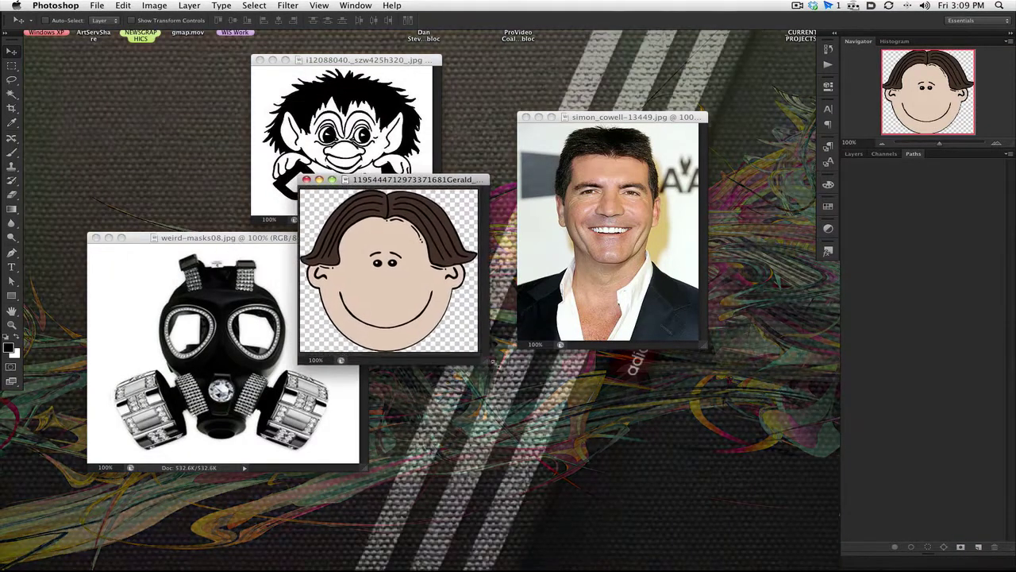
left_click_drag(478, 359, 695, 480)
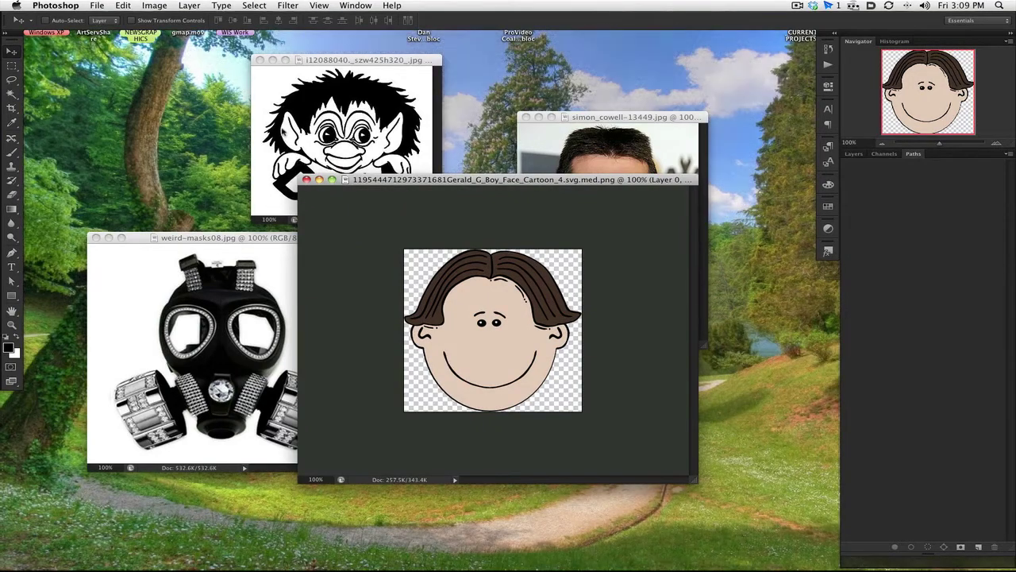
Save a PNG copy of the cartoon face as weirdman.png in the Desktop's faces folder.
key("super+shift+s")
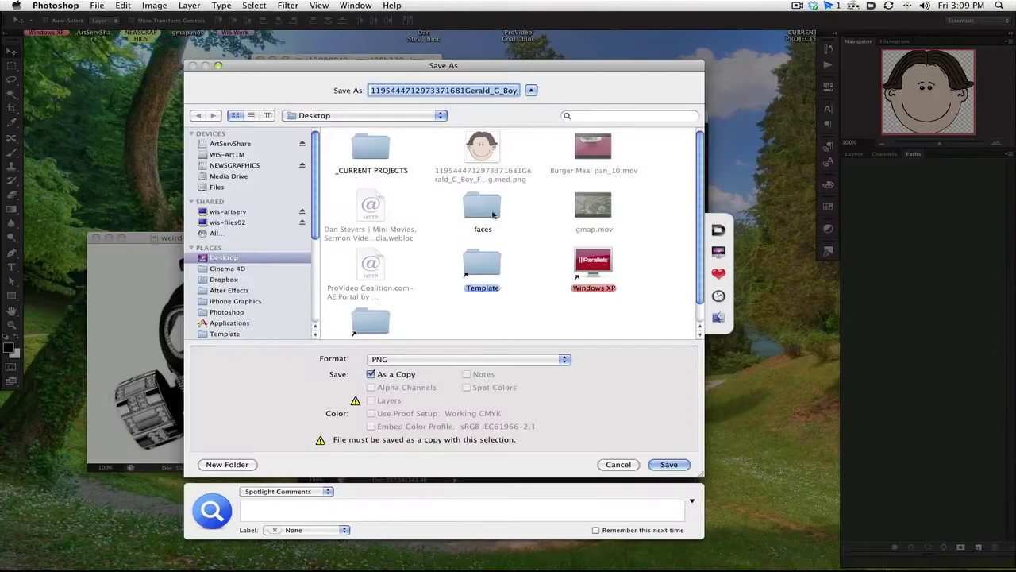
left_click(491, 216)
double_click(491, 216)
left_click(482, 222)
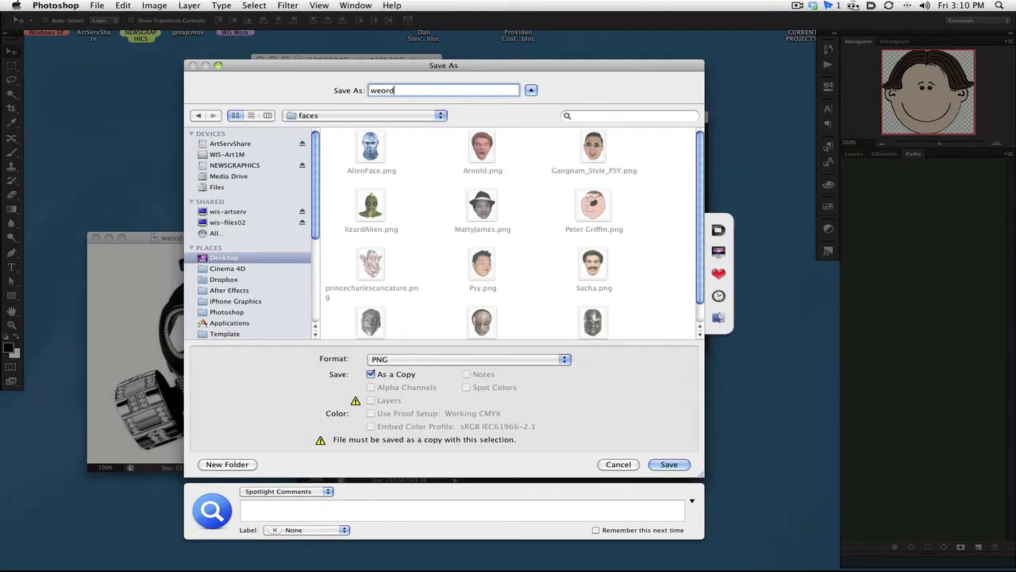
key("BackSpace")
key("BackSpace")
key("BackSpace")
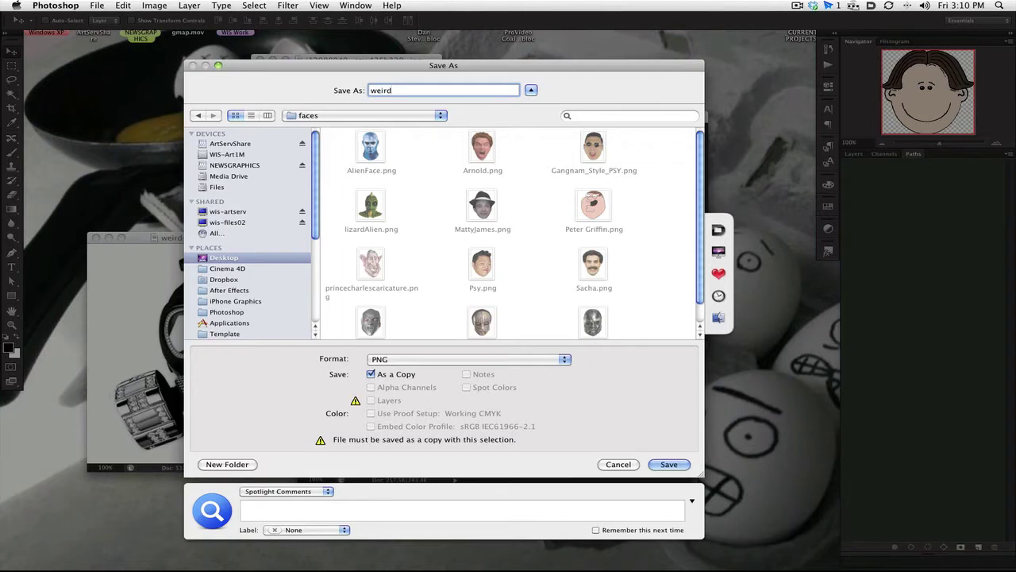
type("irdman.png")
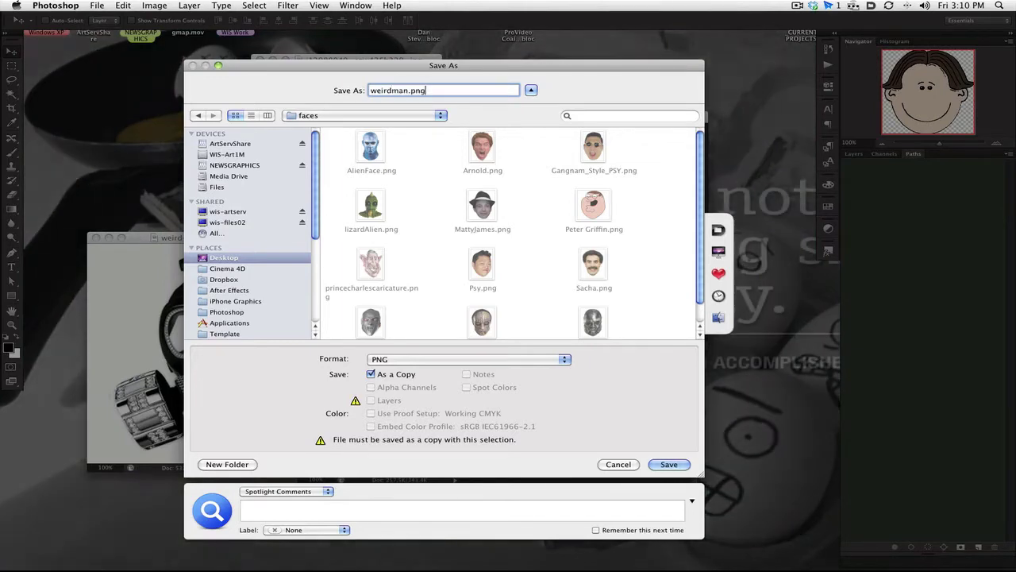
key("Return")
key("Return")
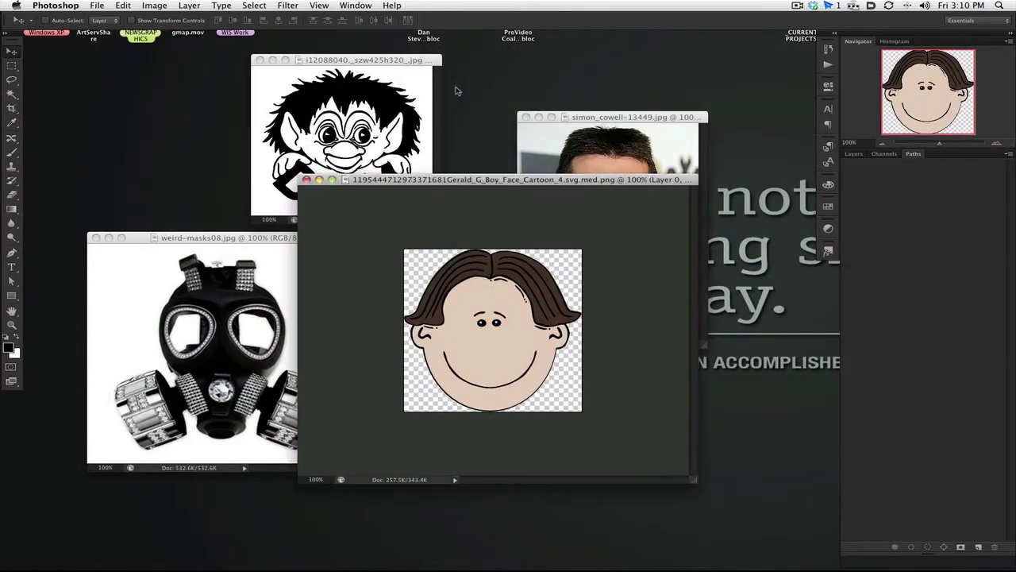
Open Dropbox's Public folder in Finder and move the cartoon face PNG from the Desktop into it.
key("ctrl+Left")
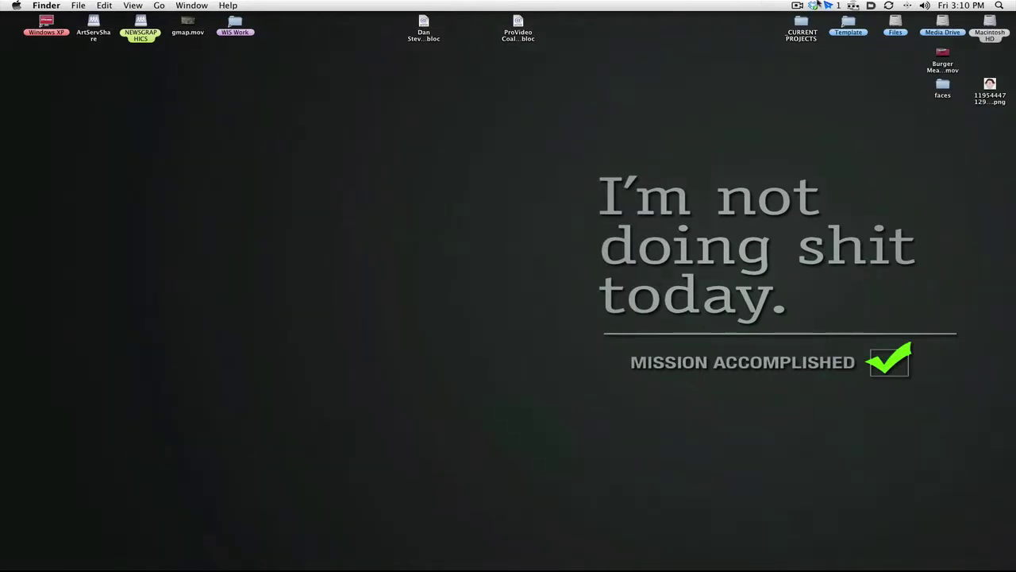
left_click(814, 5)
left_click(830, 16)
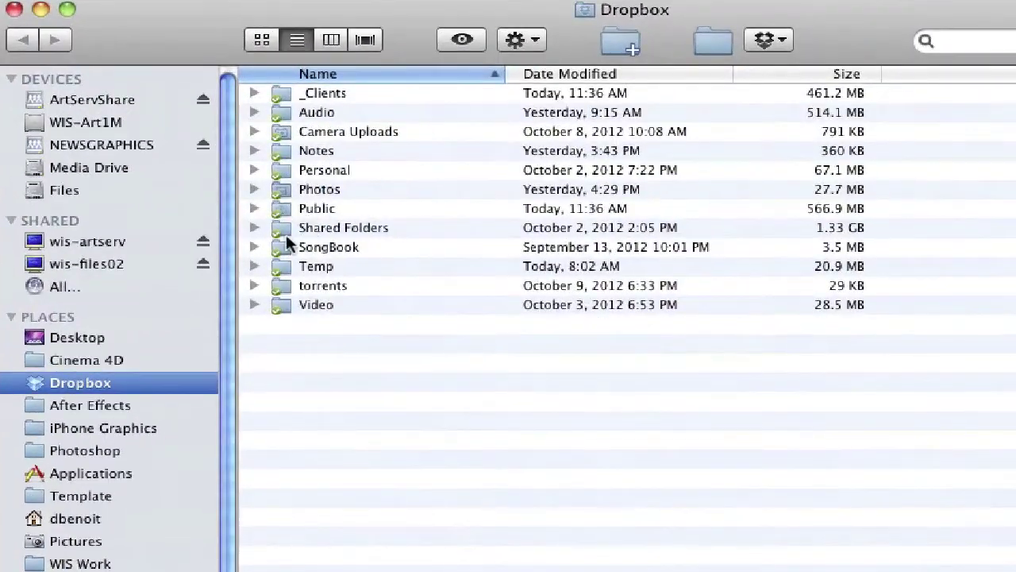
double_click(311, 208)
left_click_drag(1015, 88, 374, 262)
Copy the Dropbox public link of the cartoon face PNG.
right_click(426, 106)
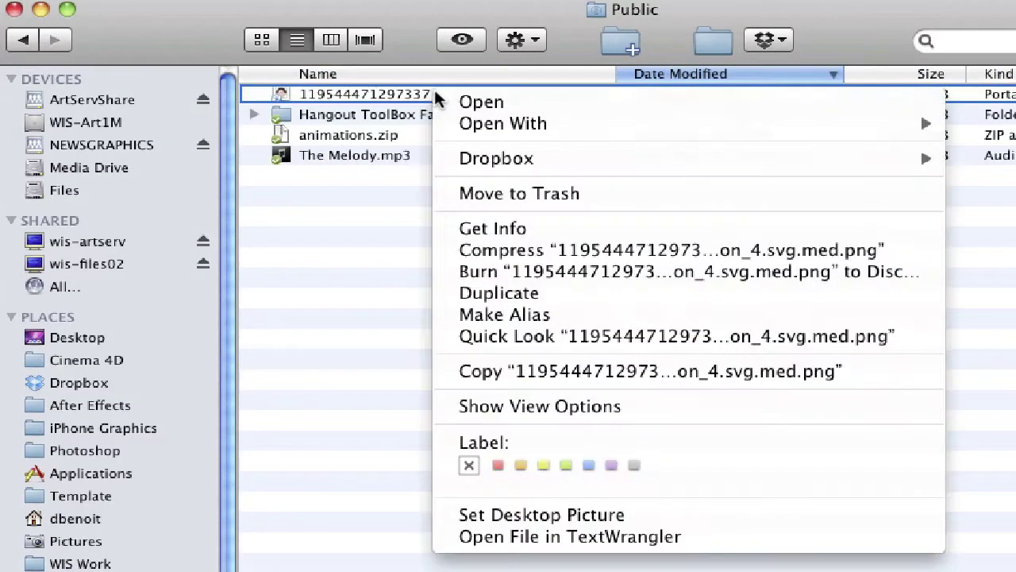
mouse_move(517, 163)
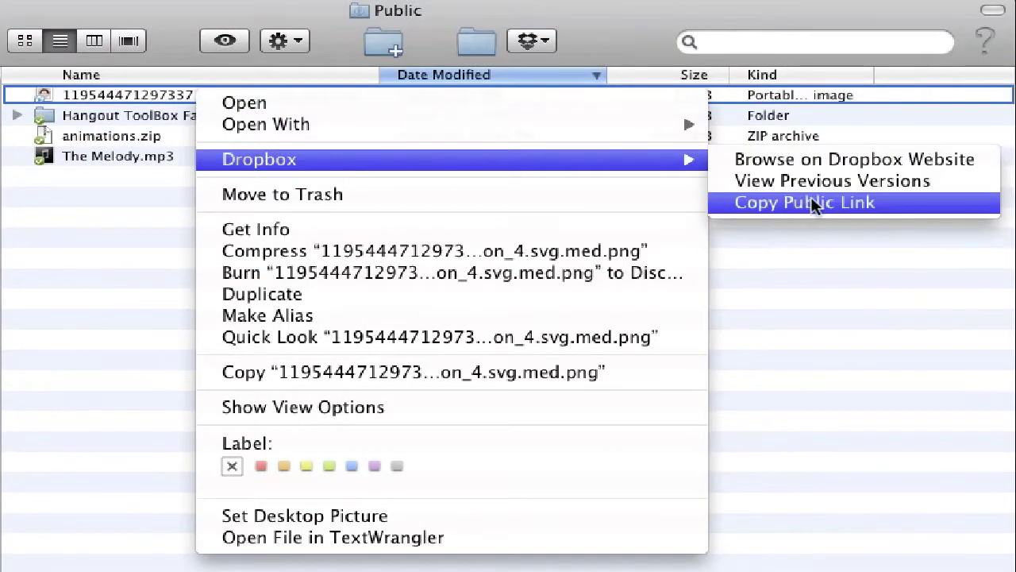
left_click(808, 202)
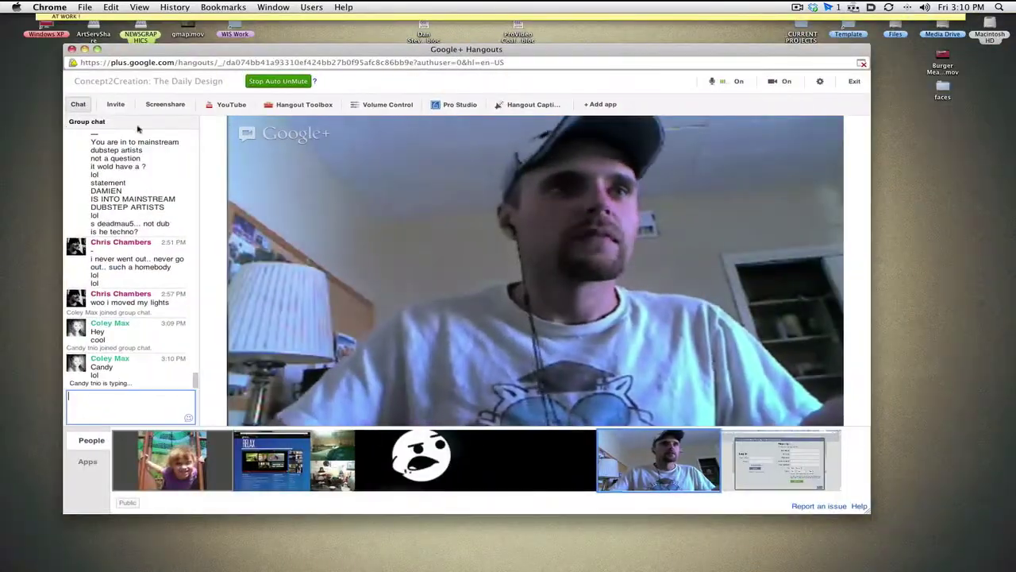
In the hangout's Hangout Toolbox, replace the URL Face address with the copied Dropbox link and turn URL Face on.
left_click(285, 105)
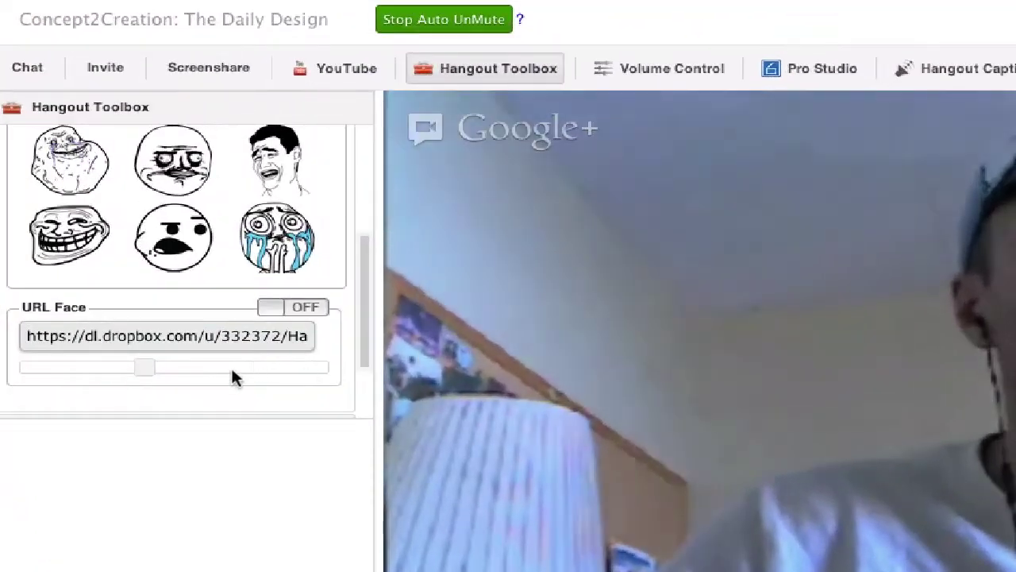
left_click(178, 332)
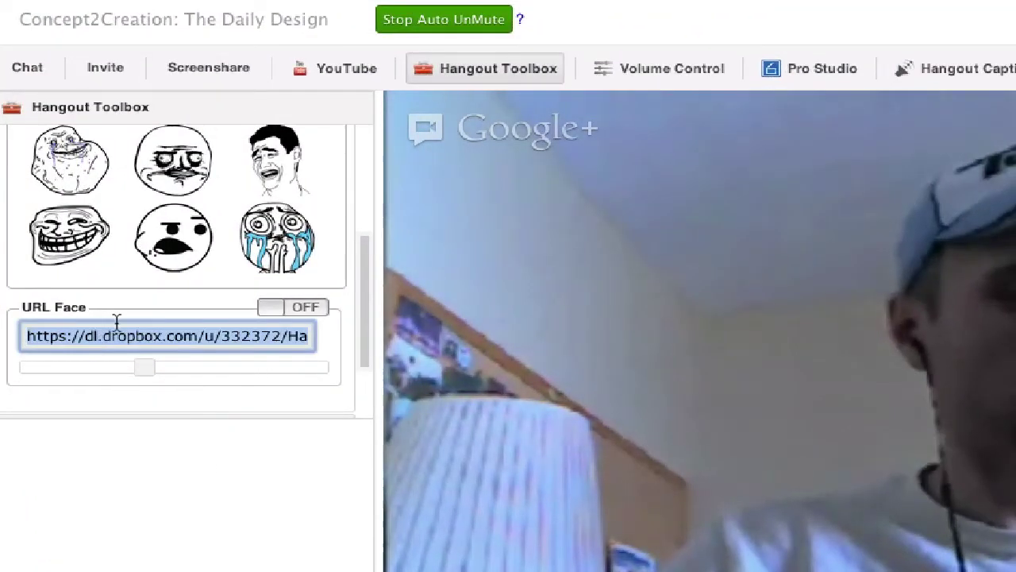
key("super+v")
left_click(279, 308)
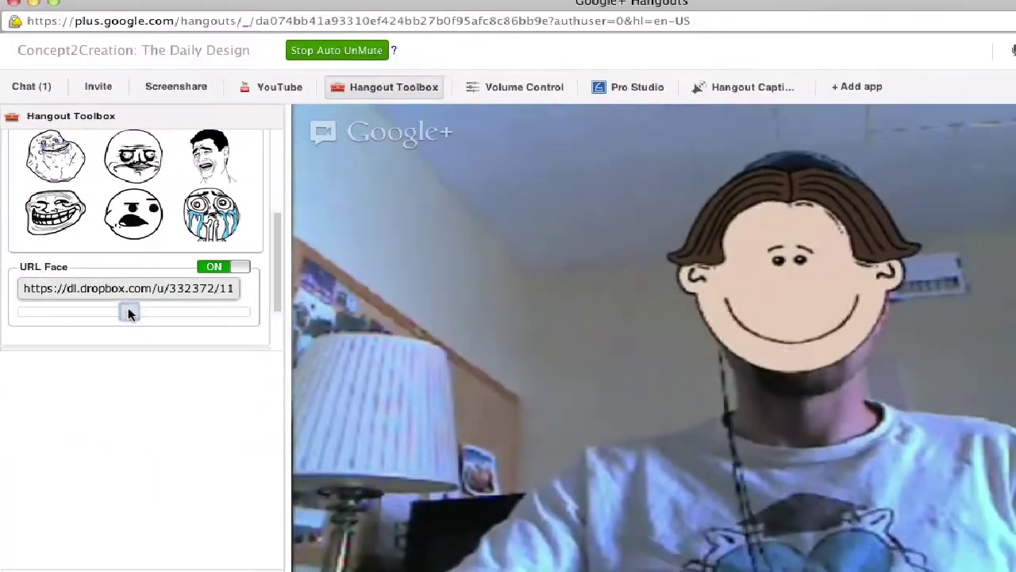
Enlarge the cartoon face overlay to cover the whole head, and switch URL Face off.
left_click_drag(237, 381, 299, 361)
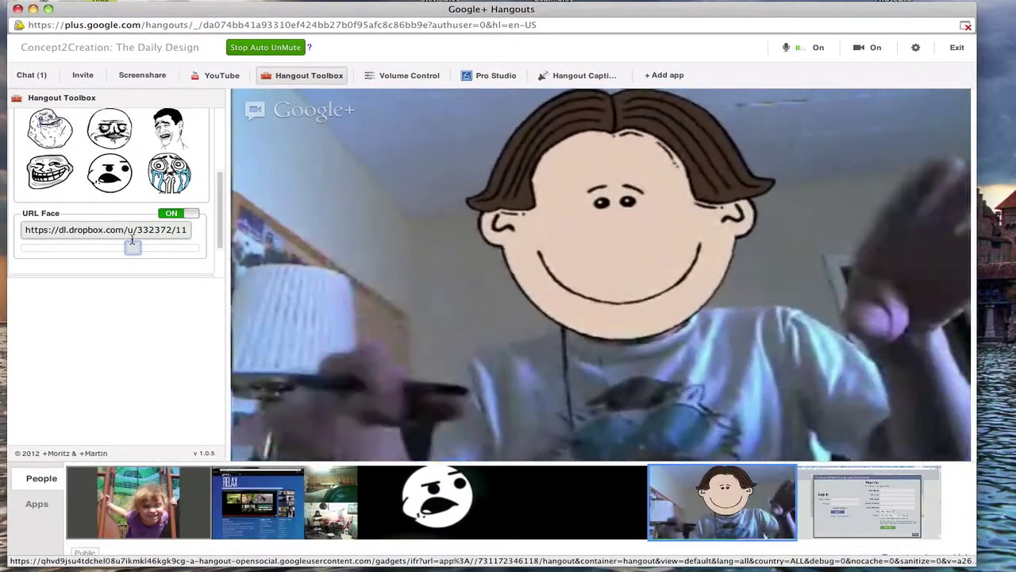
left_click(173, 214)
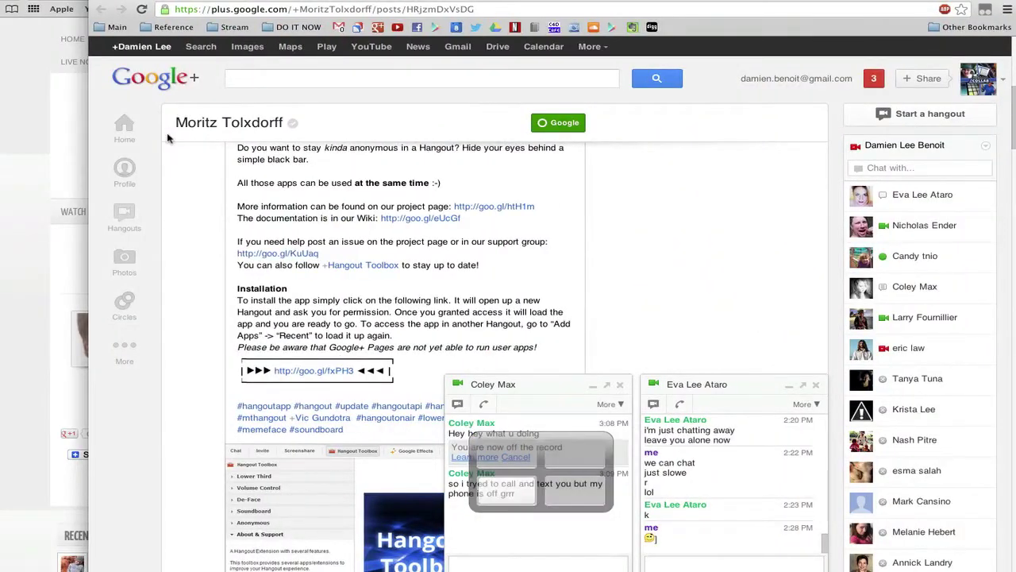
Open imgur.com in a new browser tab to show its image upload page.
left_click(643, 14)
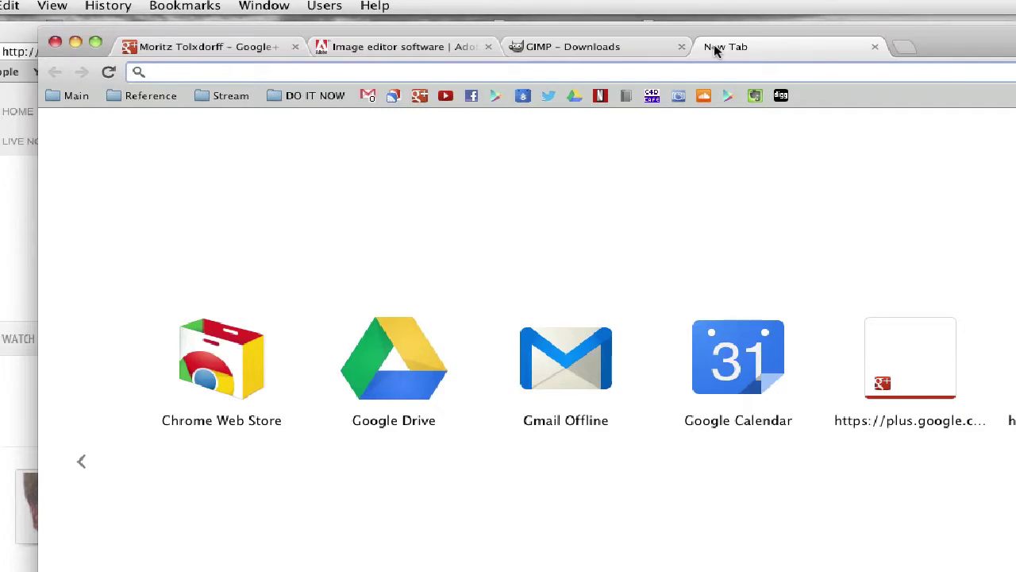
type("img")
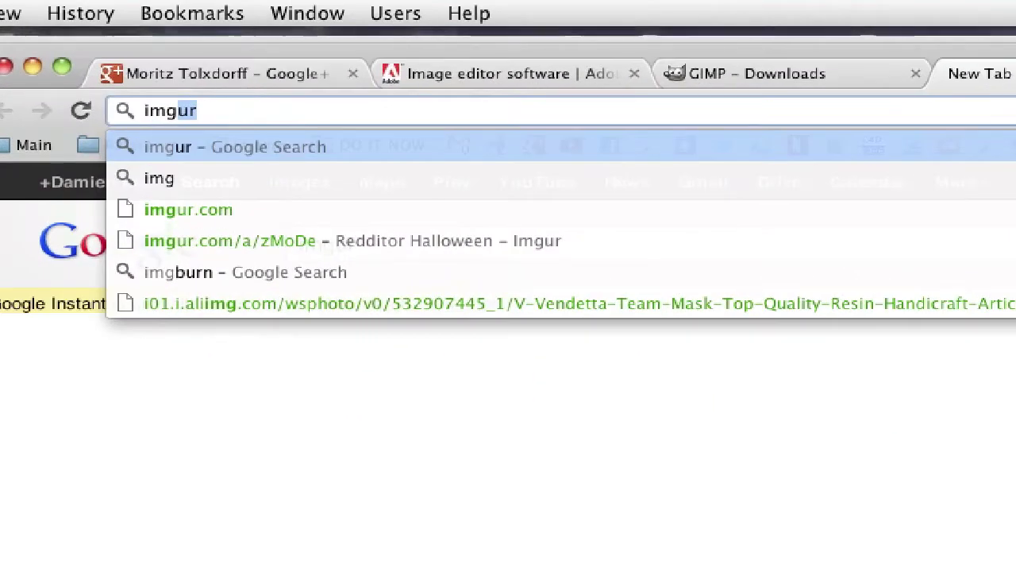
type("ur.com")
key("Return")
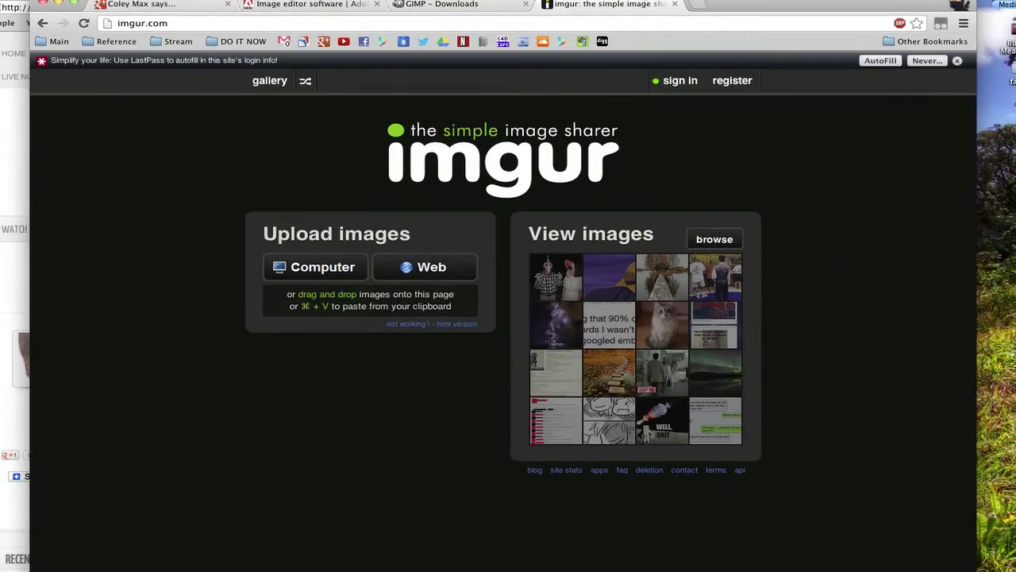
View the Photobucket upload page and tinypic.com as alternative image hosts, and close the TinyPic tab.
left_click(523, 43)
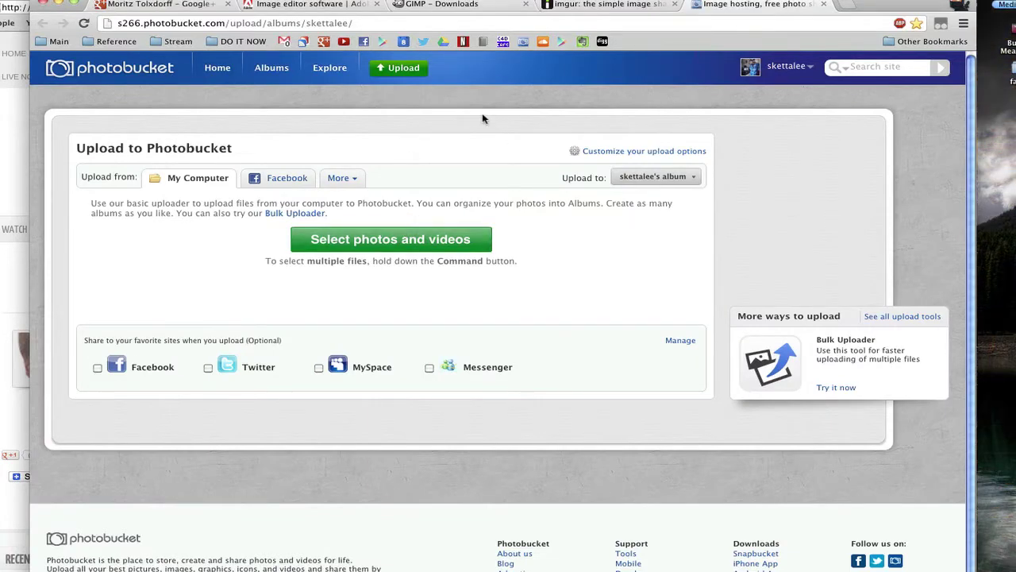
key("super+t")
type("tinypic.com")
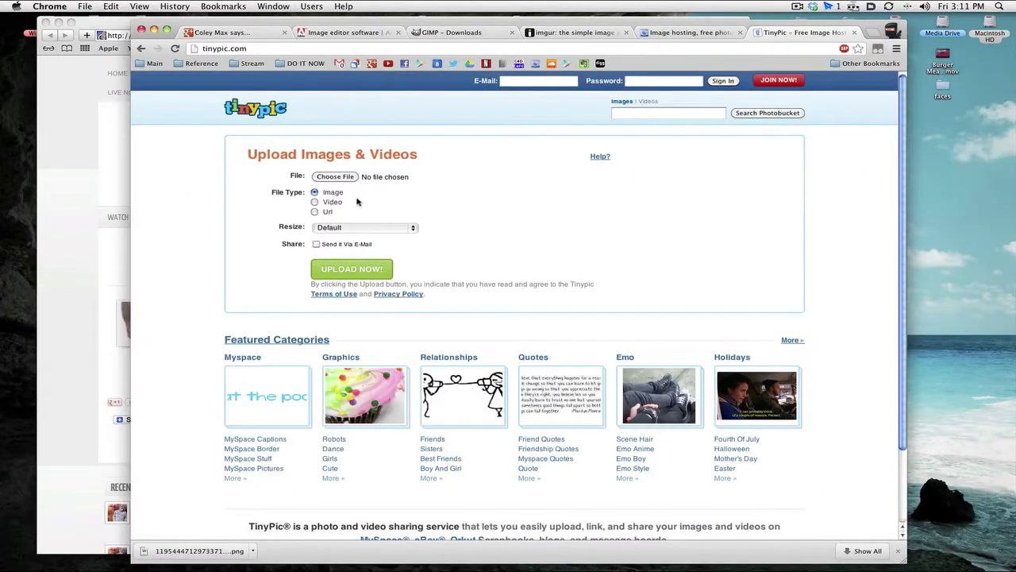
left_click(853, 33)
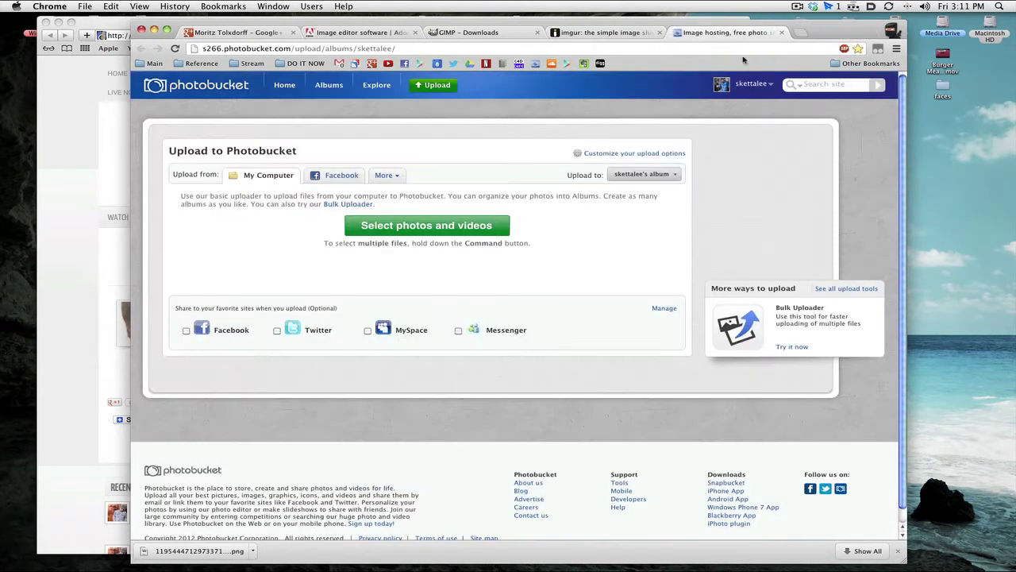
Close the Photobucket and imgur tabs, and bring the HangoutCollab website's window to the front.
left_click(739, 32)
left_click(659, 33)
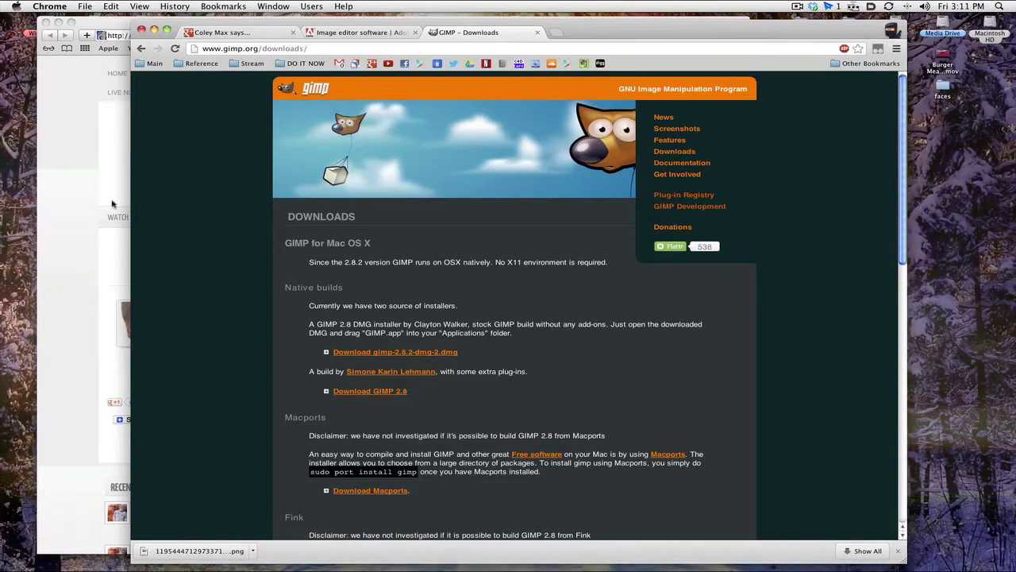
left_click(65, 315)
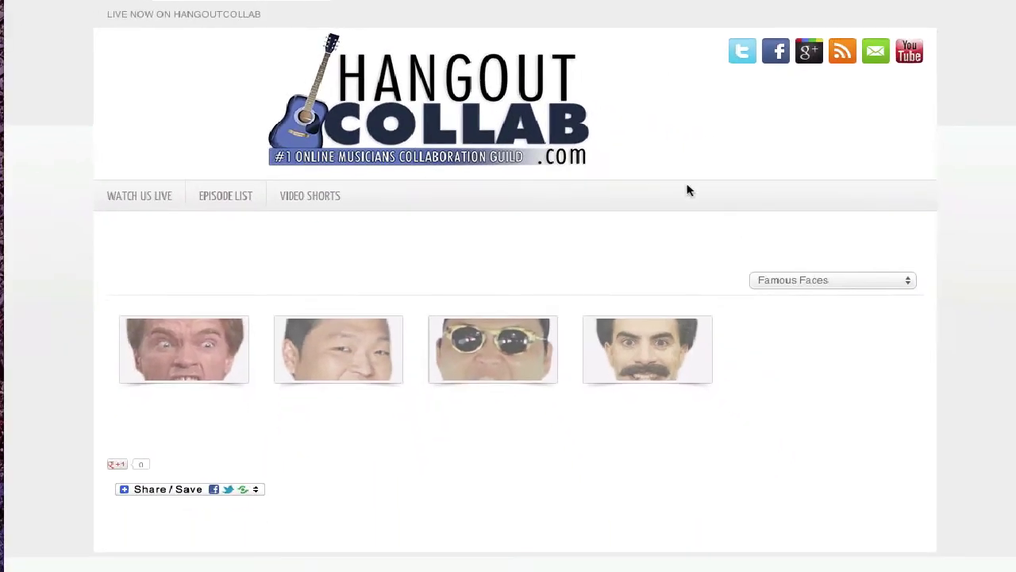
Browse the Comedic Faces, Cartoon Characters, and Evil and Scary categories of the HangoutCollab face gallery.
left_click(850, 280)
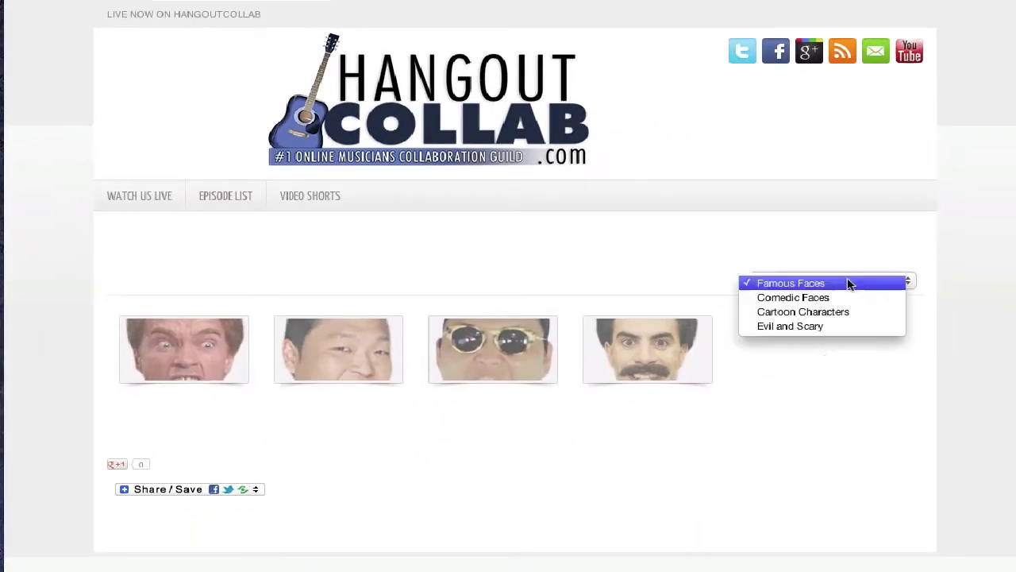
left_click(798, 298)
left_click(805, 281)
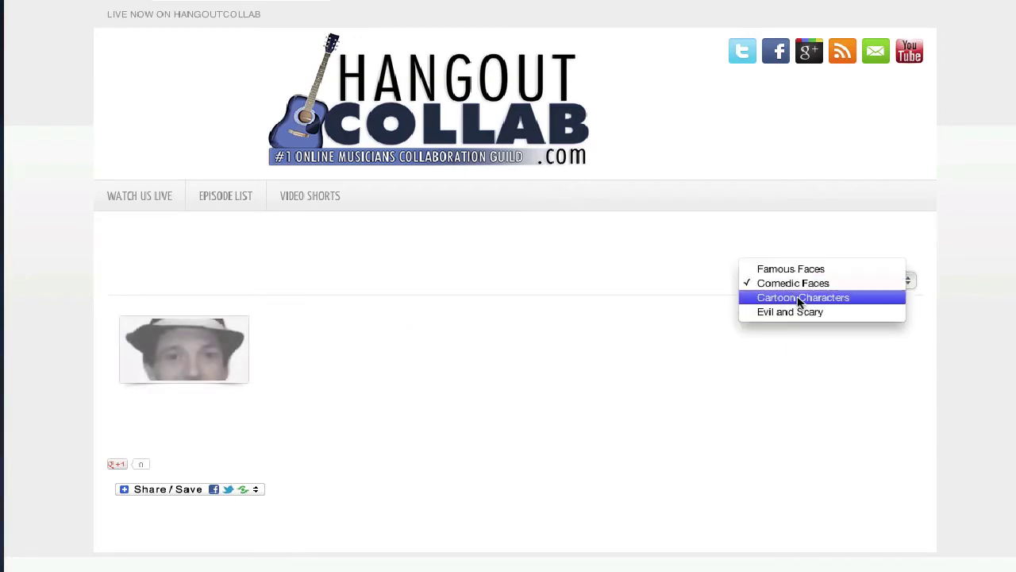
left_click(809, 298)
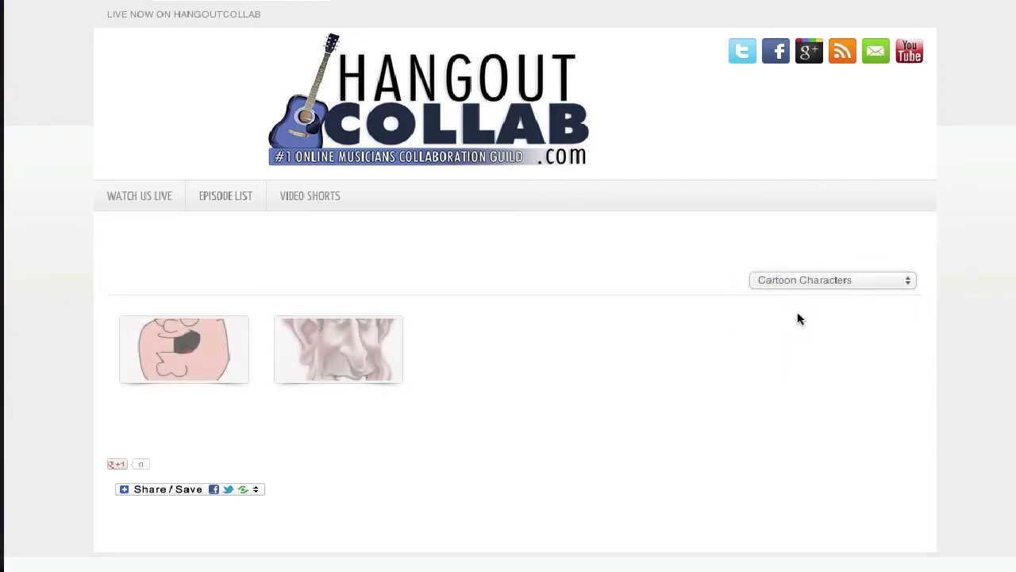
left_click(792, 278)
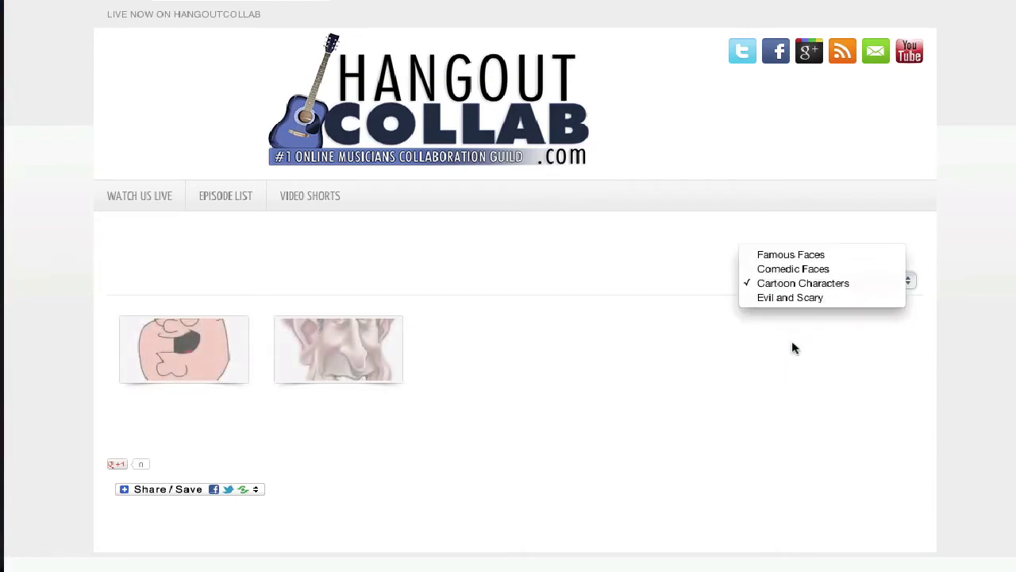
left_click(810, 297)
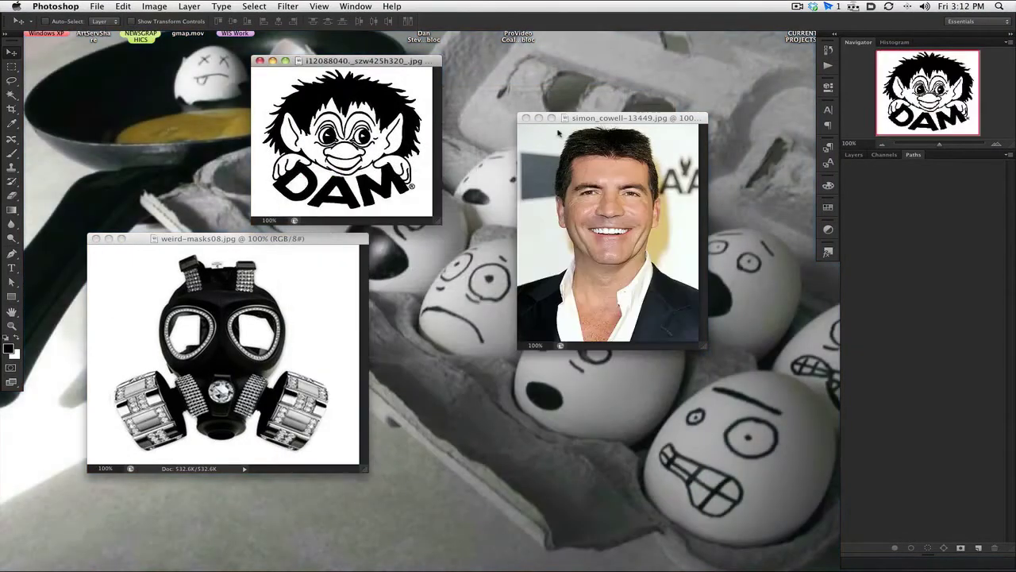
In Photoshop, show simon_cowell-13449.jpg in full-screen mode, enlarged to 300% with the whole head in view.
left_click_drag(196, 242, 305, 176)
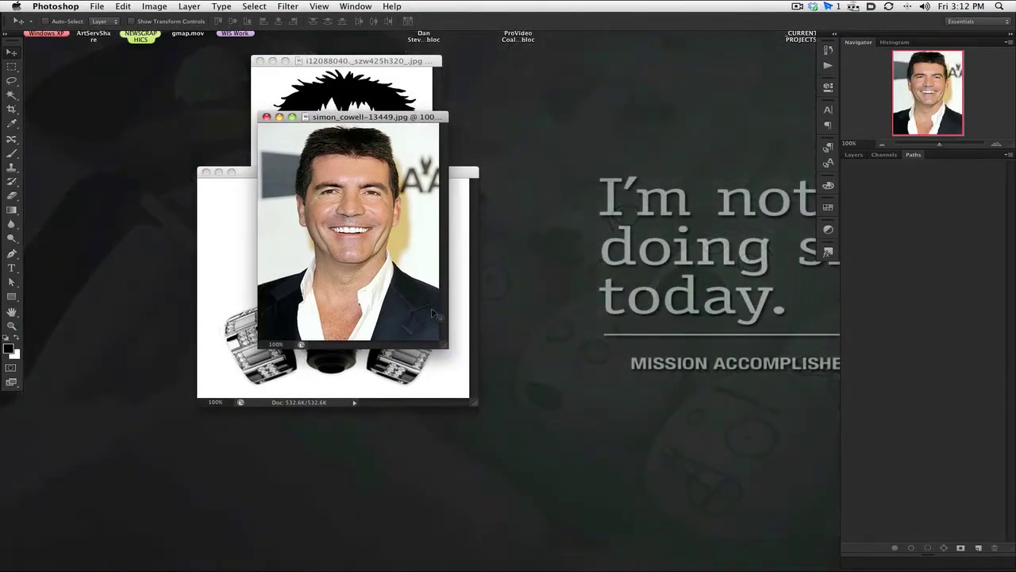
key("f")
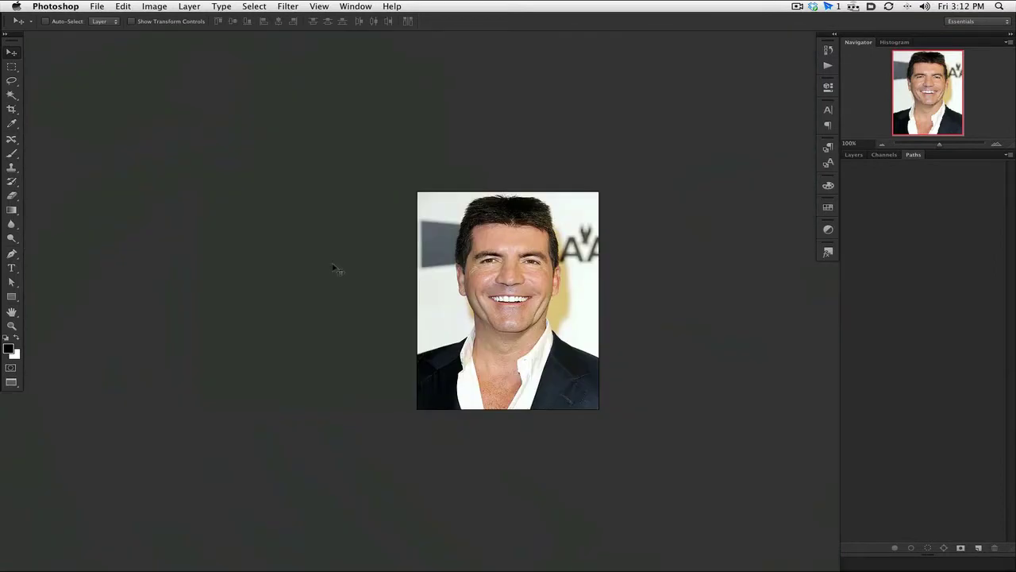
key("super+equal")
key("super+equal")
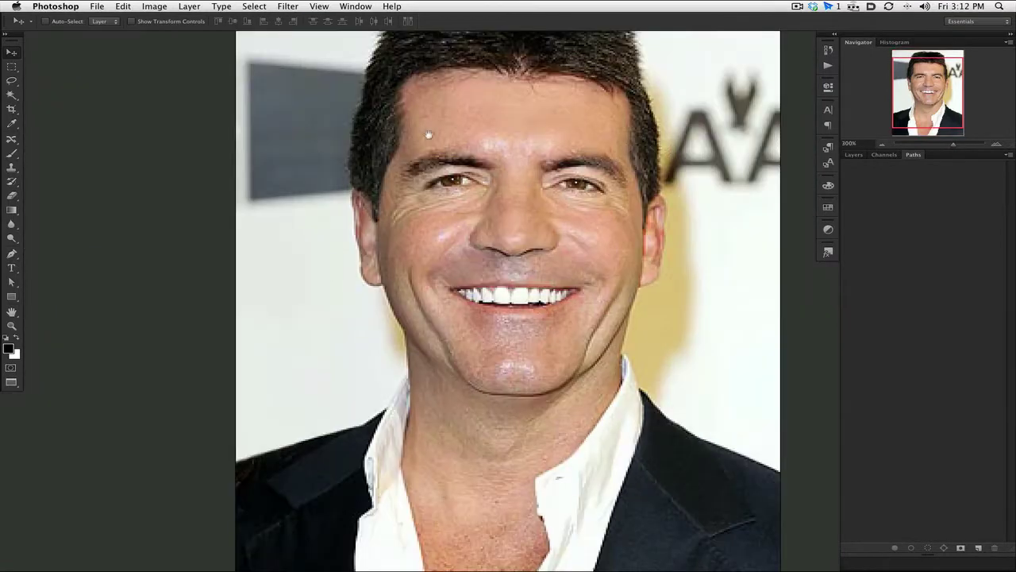
scroll(454, 133, "up", 3)
scroll(454, 134, "right", 3)
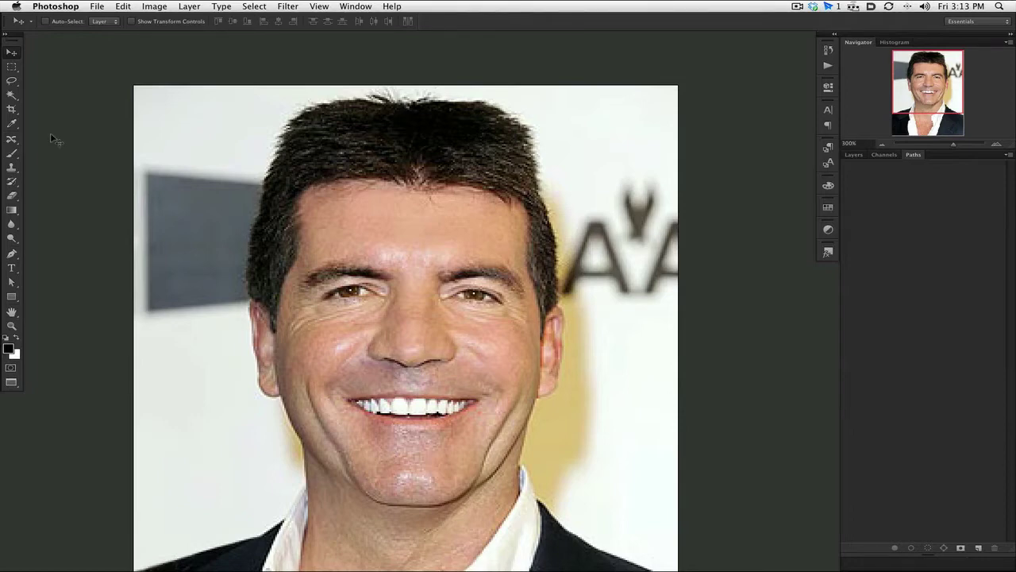
Try outlining the head with the Lasso tool.
left_click(12, 81)
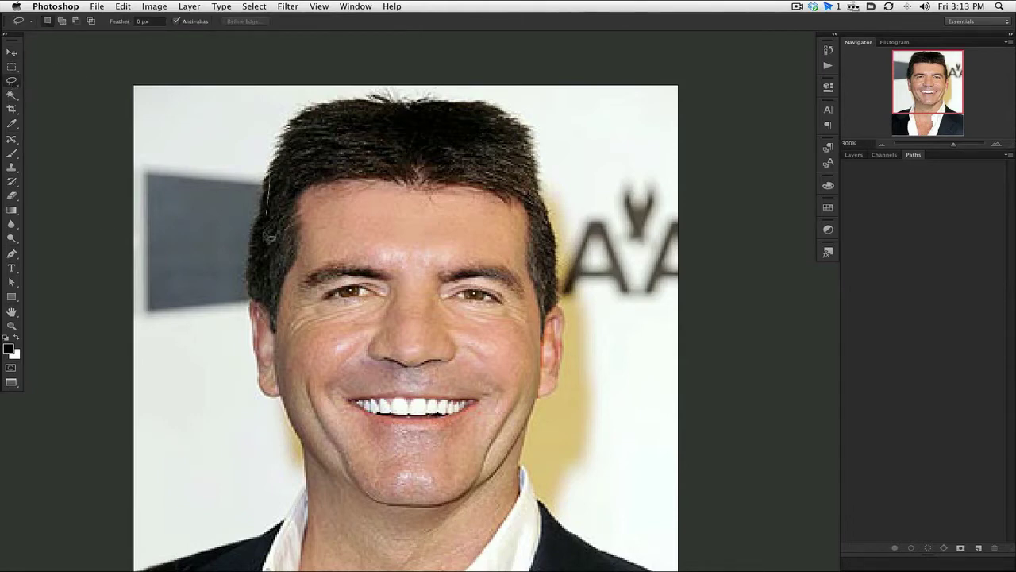
left_click_drag(384, 82, 386, 84)
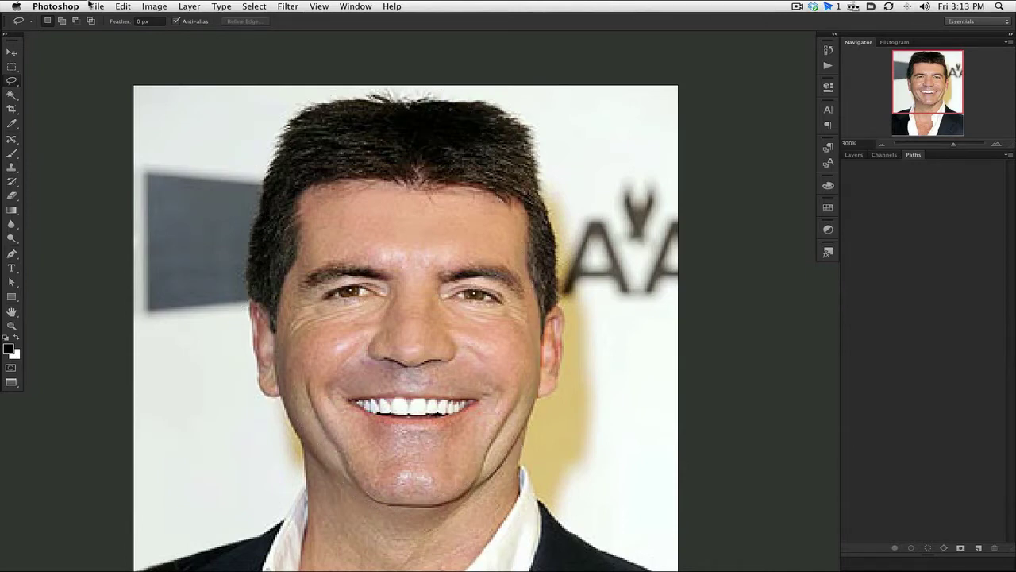
With the Pen tool, start a path above the ear on the image's left side and trace up the hair's edge.
key("p")
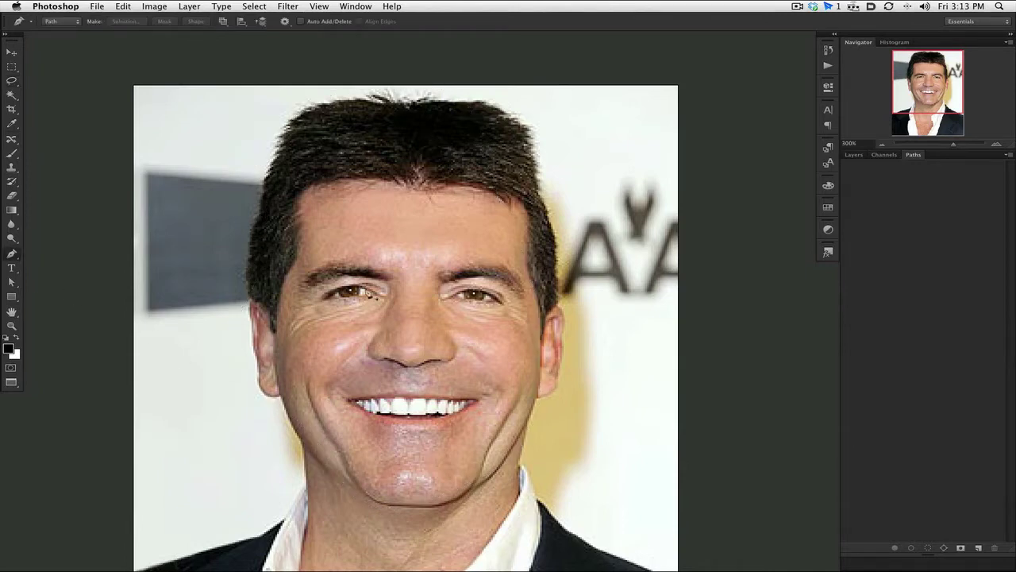
key("super+equal")
key("super+equal")
scroll(369, 265, "left", 2)
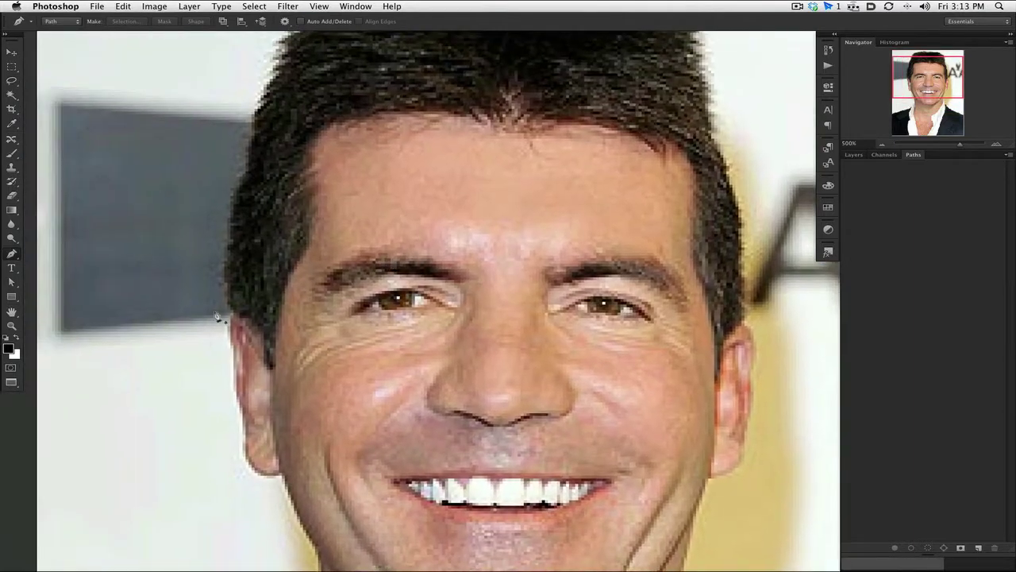
left_click(232, 313)
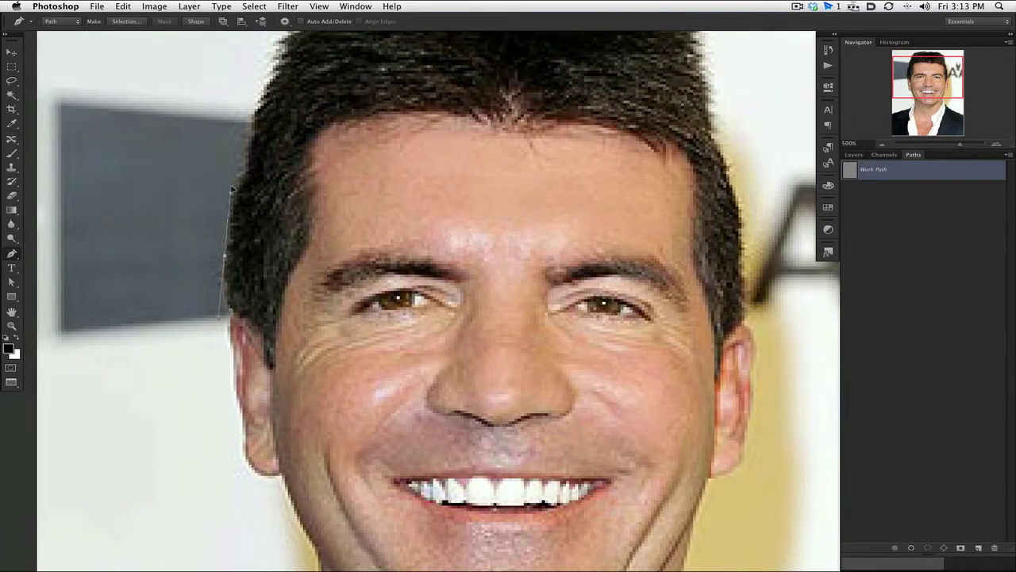
left_click_drag(225, 258, 293, 269)
left_click_drag(357, 295, 226, 244)
left_click(232, 204)
Continue the path across the top of the hair and down the other side to the opposite ear.
scroll(262, 103, "up", 5)
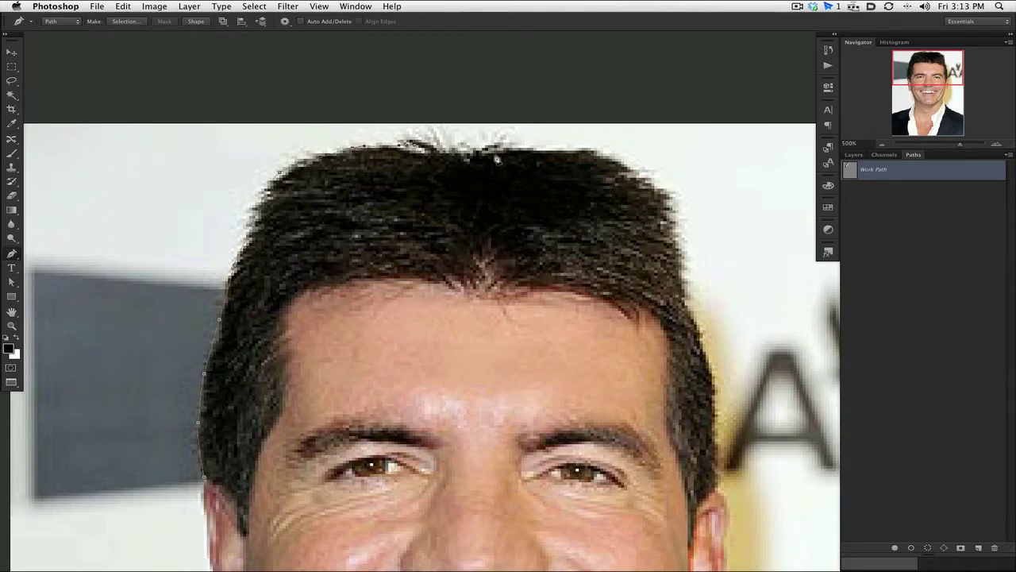
left_click(534, 147)
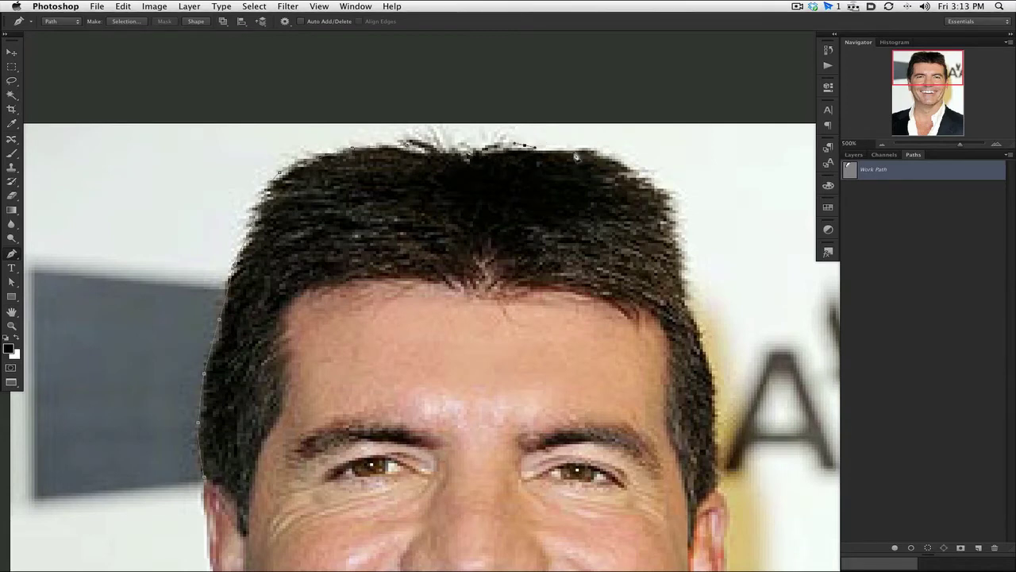
left_click(591, 150)
left_click(653, 179)
left_click(683, 295)
left_click_drag(716, 455, 615, 240)
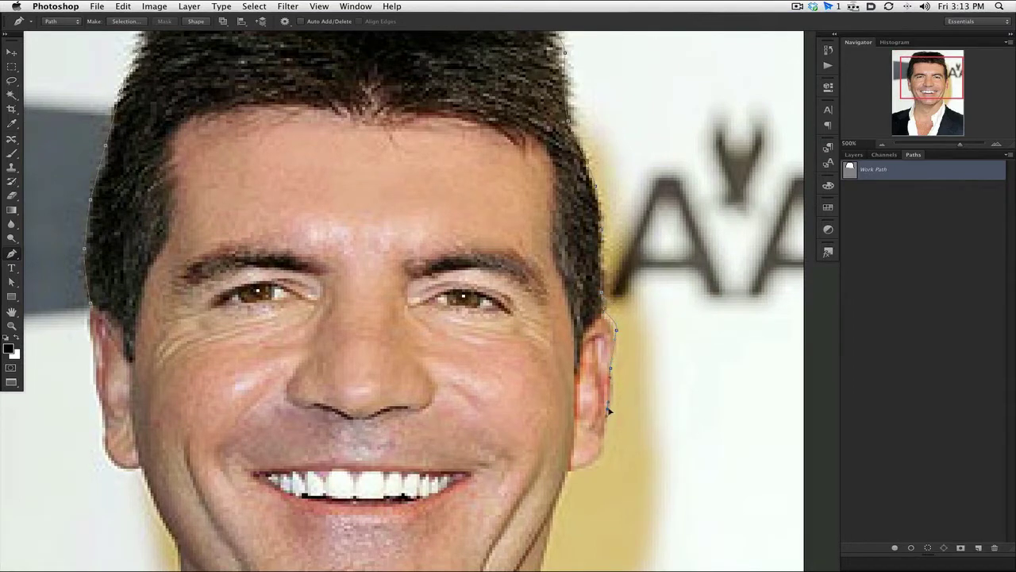
Extend the path around the ear and along the jaw and chin to the lobe of the other ear.
left_click_drag(556, 478, 648, 226)
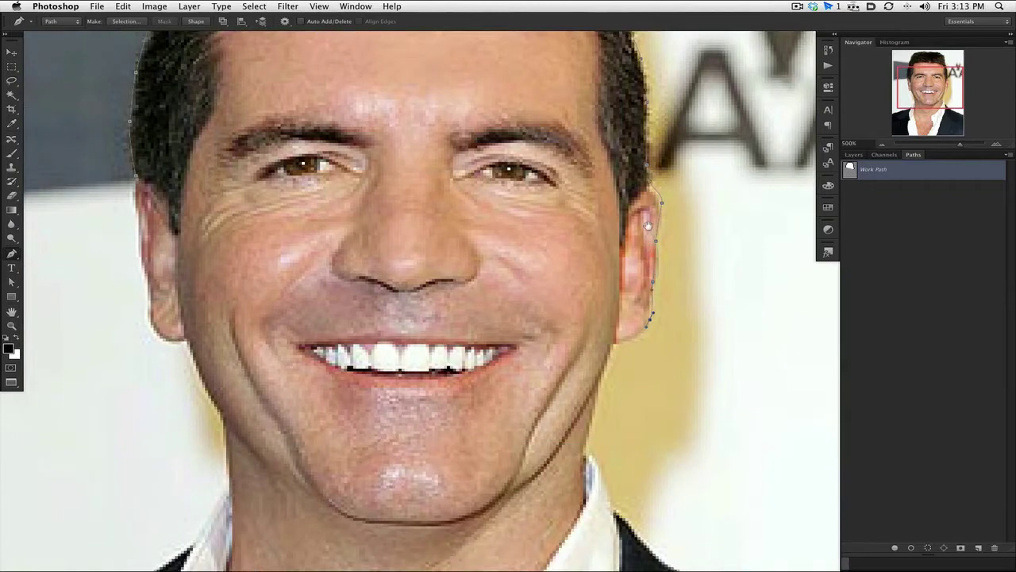
left_click(626, 344)
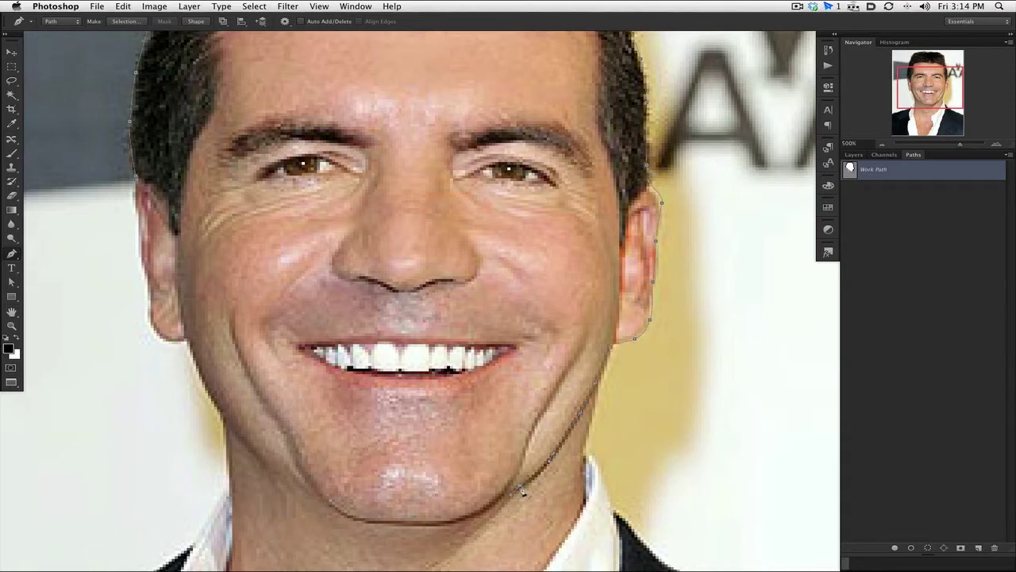
left_click_drag(482, 375, 499, 335)
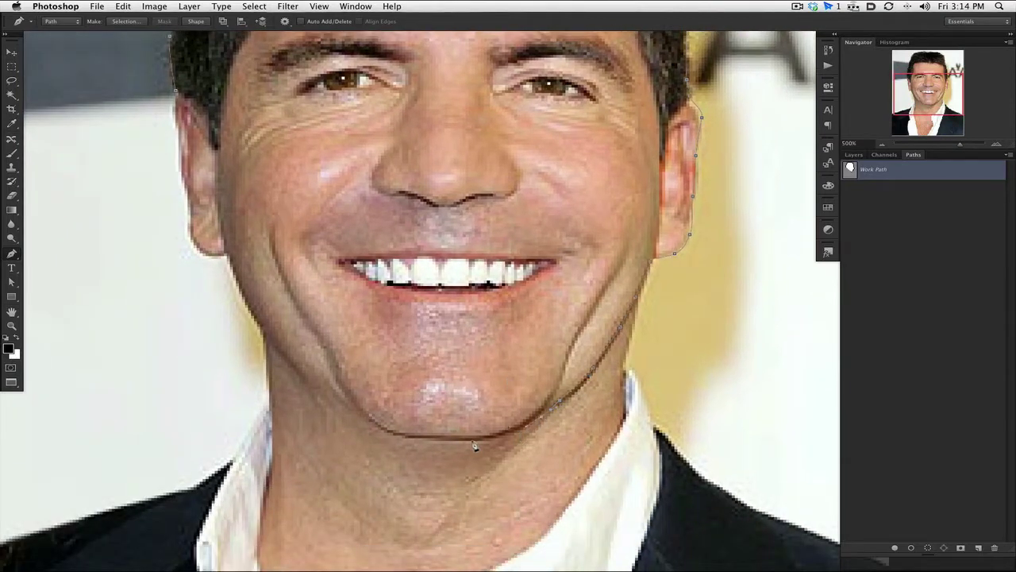
left_click_drag(473, 442, 438, 446)
left_click(203, 256)
Keep the Pen tool in Path mode and close the head outline along the remaining ear.
left_click(62, 21)
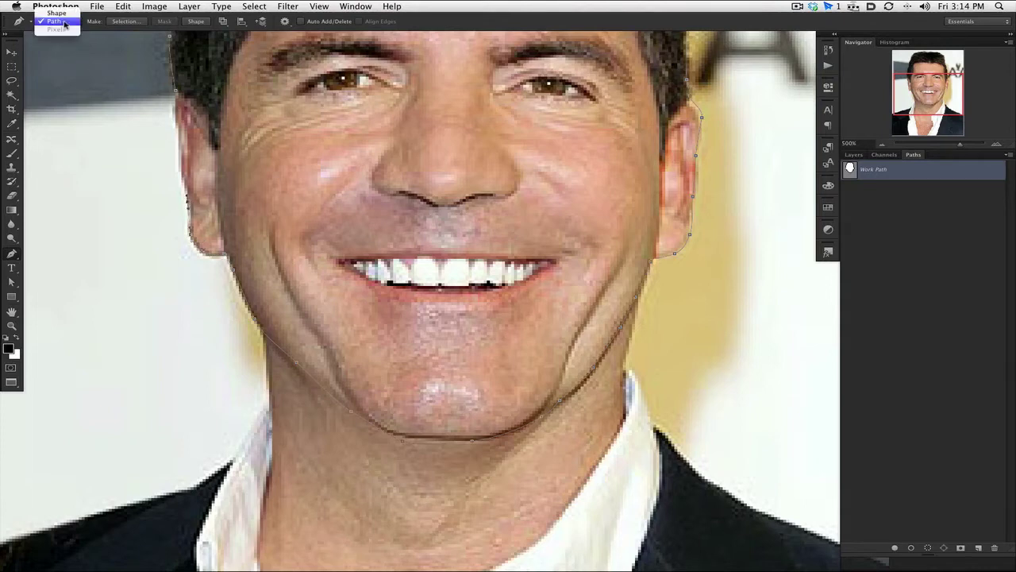
left_click(64, 23)
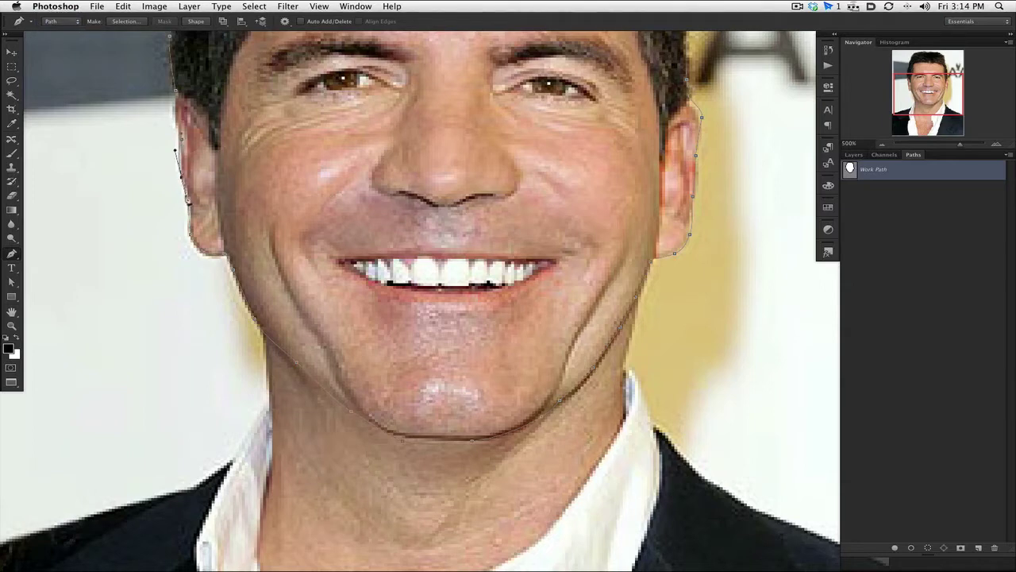
left_click_drag(181, 170, 194, 186)
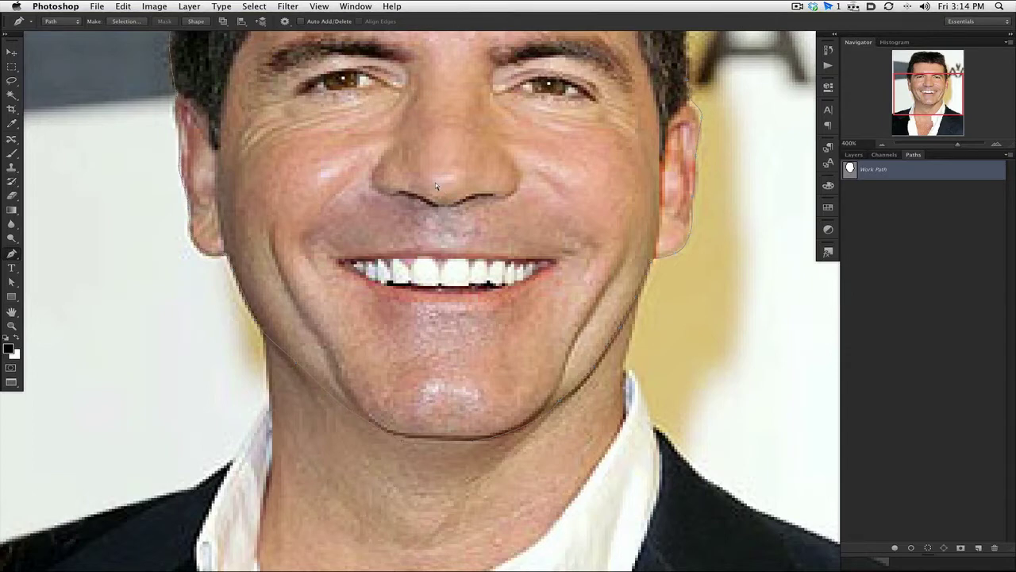
View the outlined head at 300%, then hide the Paths panel and show it again.
key("super+minus")
key("super+minus")
key("super+minus")
key("super+plus")
key("super+plus")
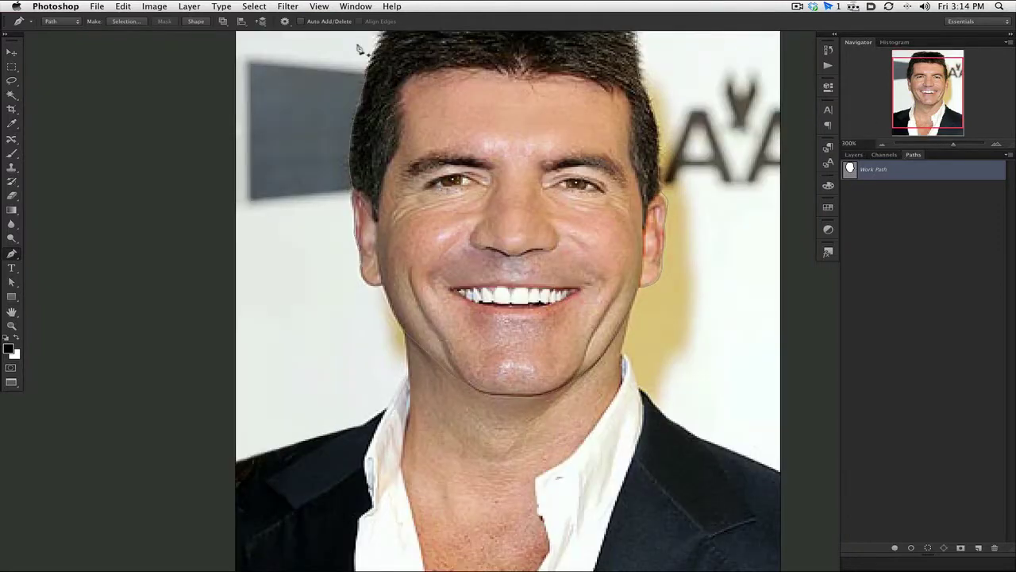
left_click(357, 5)
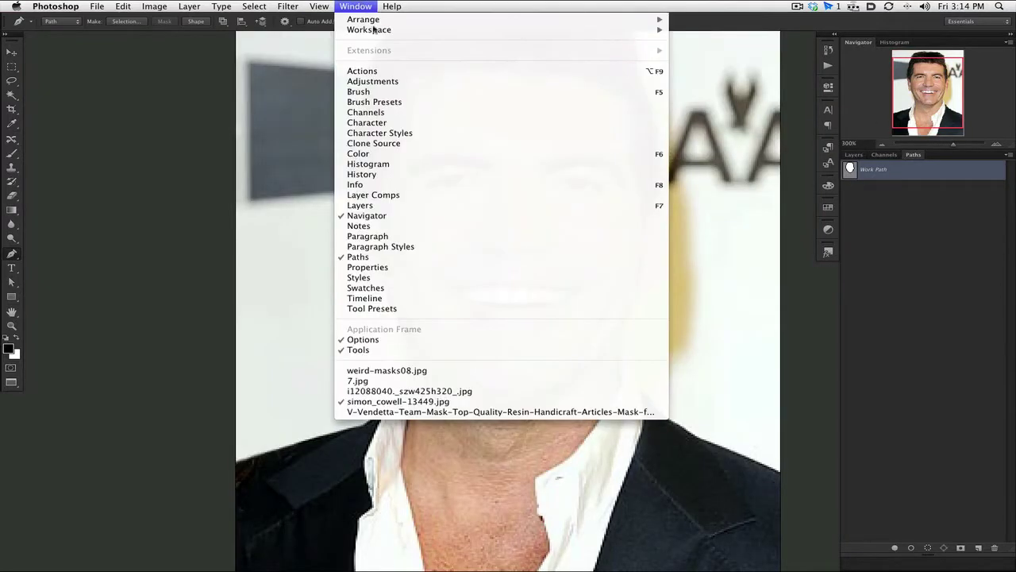
left_click(454, 257)
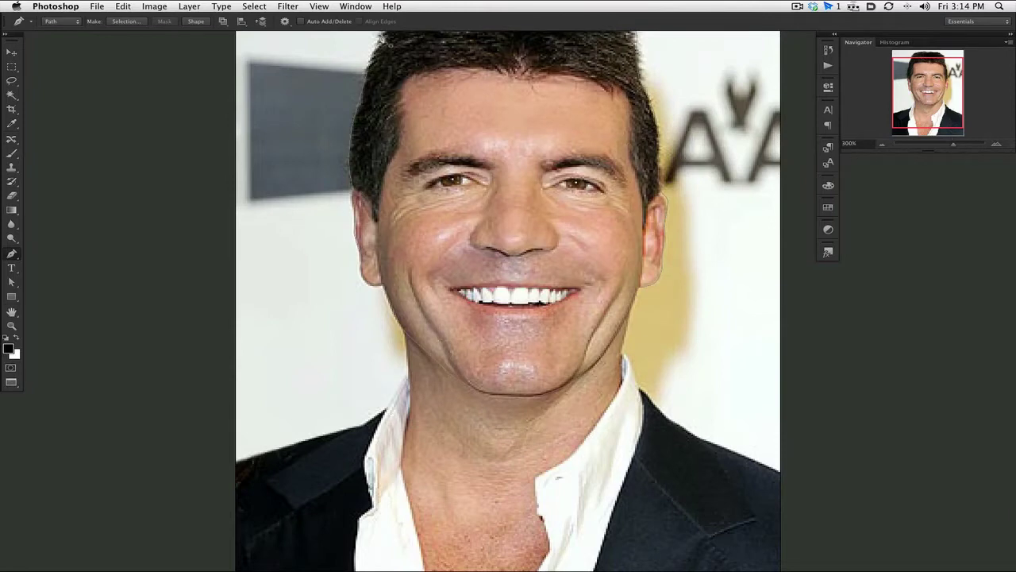
left_click(356, 5)
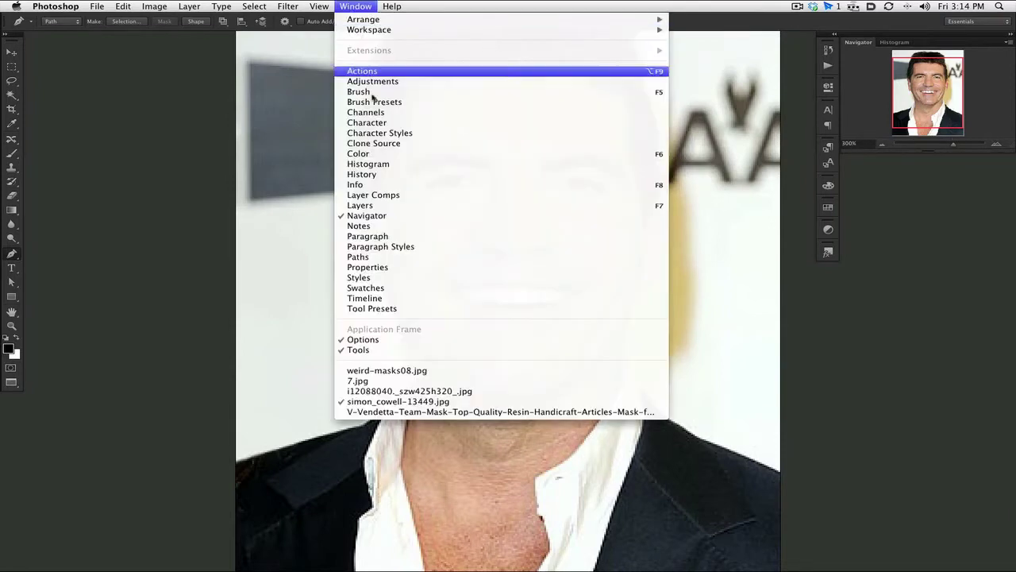
left_click(411, 255)
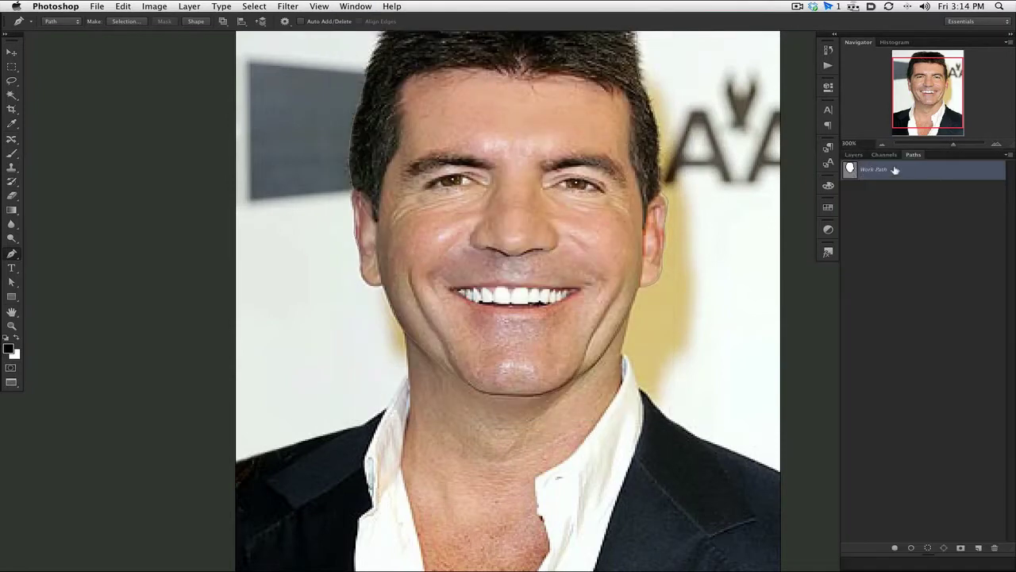
Load the head's work path as a selection and bring the entire selected head into view.
left_click(850, 169, "super")
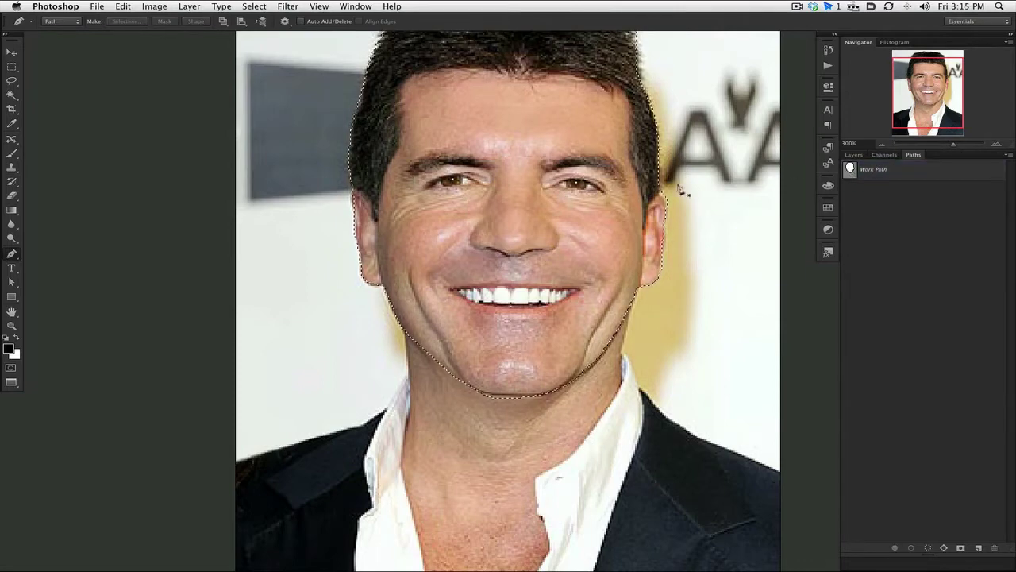
scroll(539, 198, "up", 5)
scroll(540, 198, "right", 4)
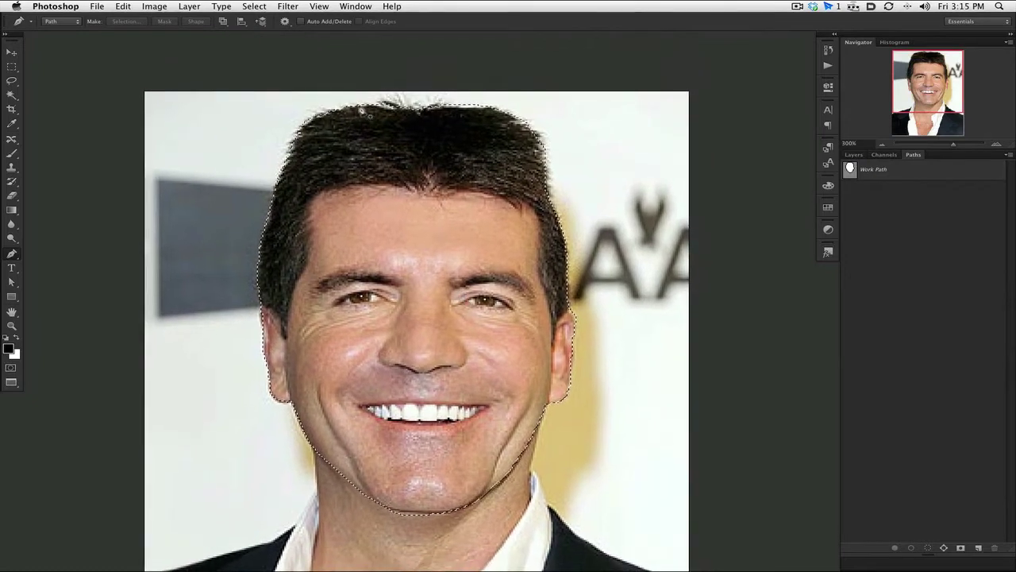
Open Refine Edge for the head selection with the Marquee tool active and keep the On Black preview.
key("m")
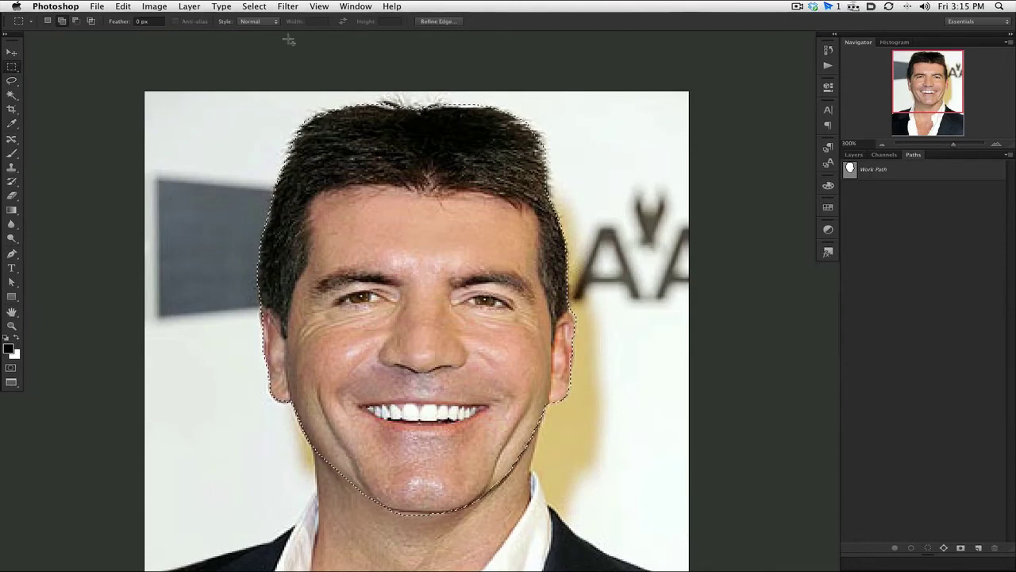
left_click(441, 22)
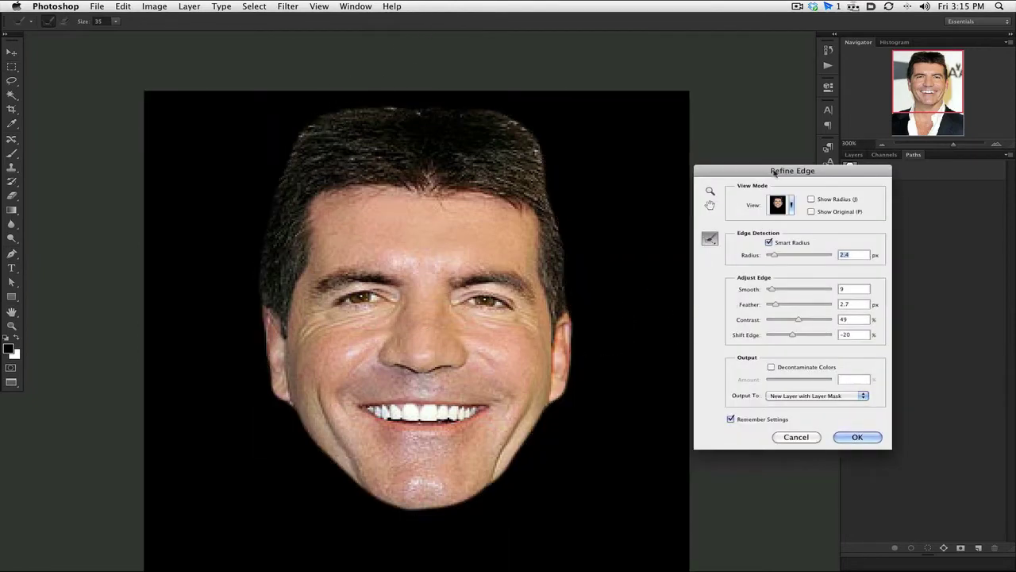
left_click(791, 204)
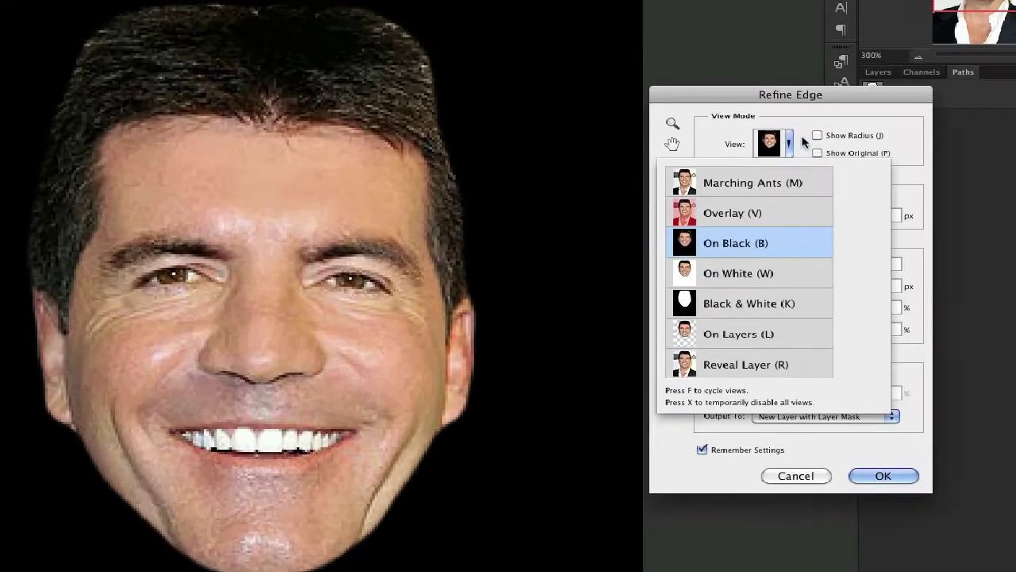
left_click(802, 142)
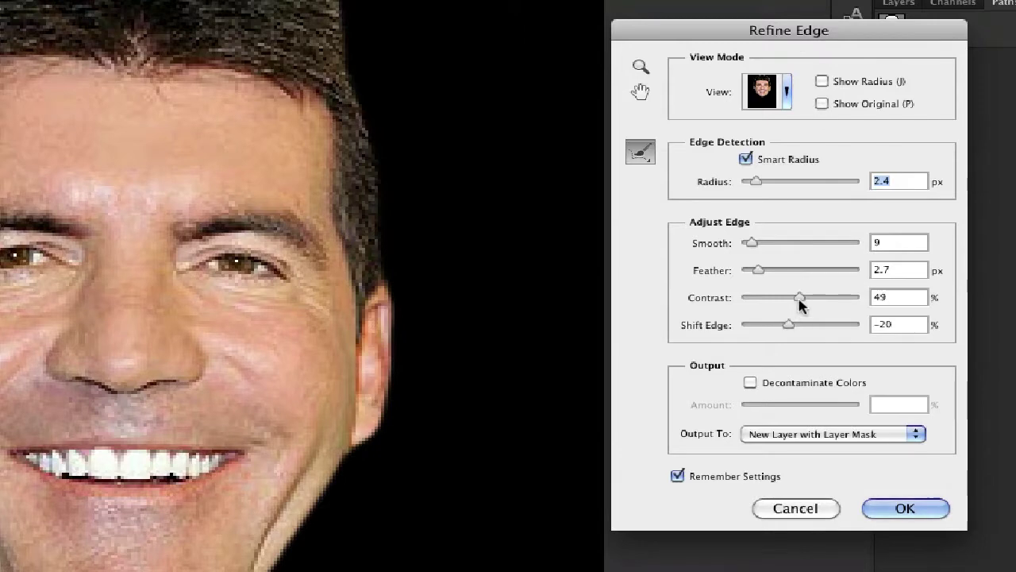
Set the edge contrast to 51%, feather to 1.2 px and shift edge to -22%.
mouse_move(800, 299)
left_mouse_down()
mouse_move(755, 299)
mouse_move(810, 301)
mouse_move(802, 299)
left_mouse_up()
left_click(771, 271)
left_click(756, 272)
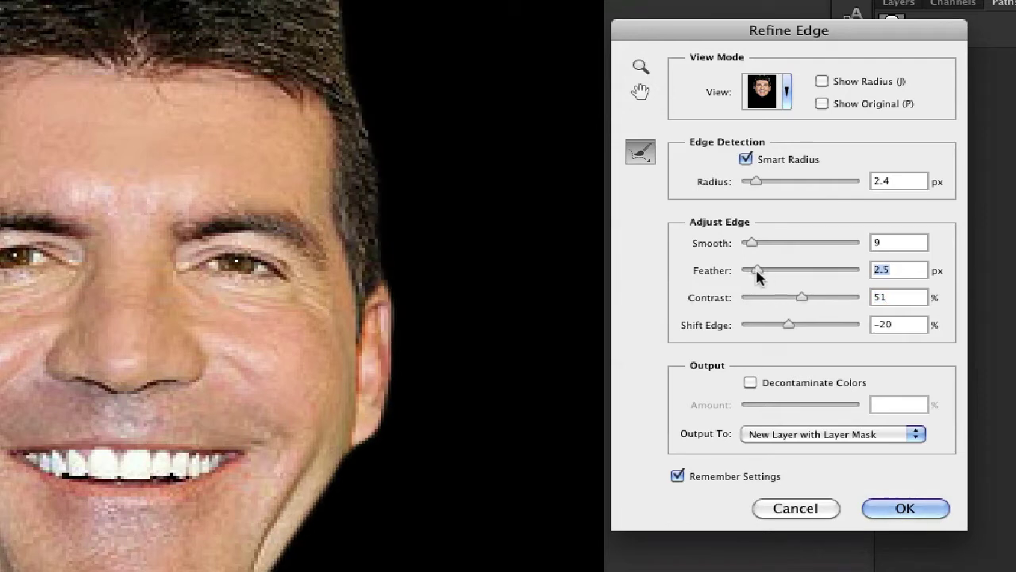
left_click(750, 271)
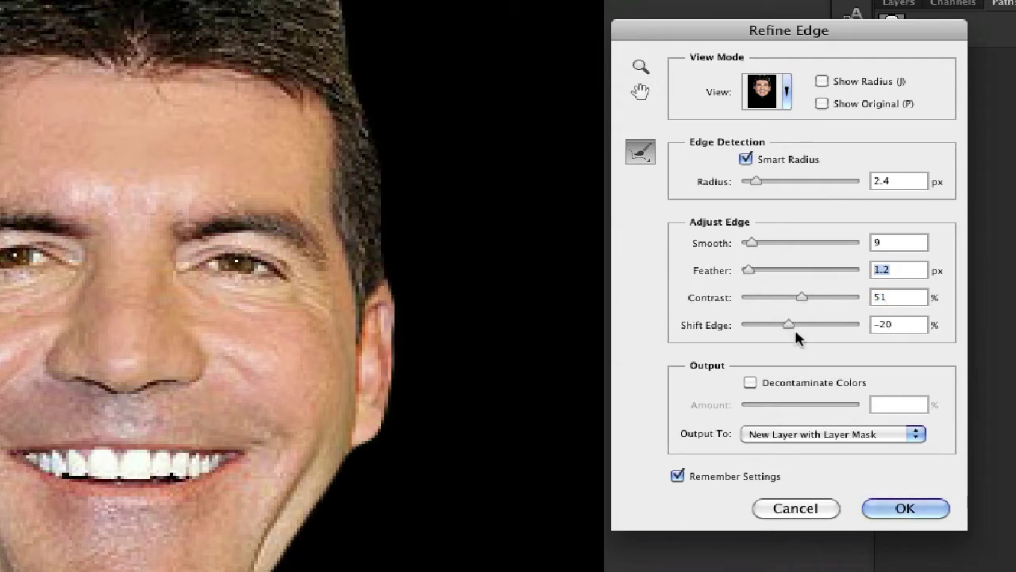
mouse_move(790, 325)
left_mouse_down()
mouse_move(828, 323)
mouse_move(773, 327)
mouse_move(797, 329)
mouse_move(786, 325)
left_mouse_up()
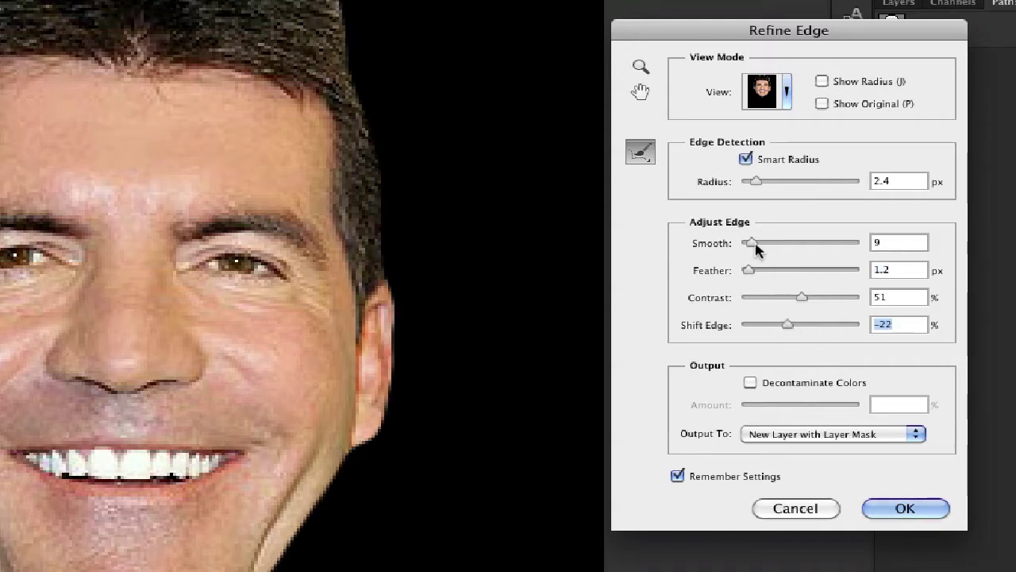
Try a Smooth value of 28 and set the Smart Radius edge detection to 1.5 px.
left_click_drag(751, 245, 773, 245)
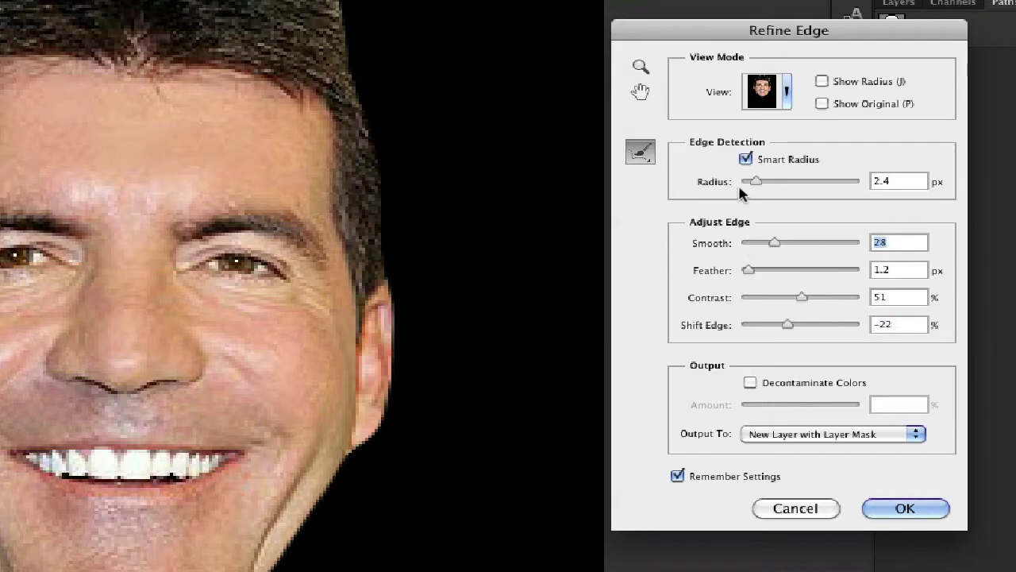
left_click_drag(759, 182, 794, 187)
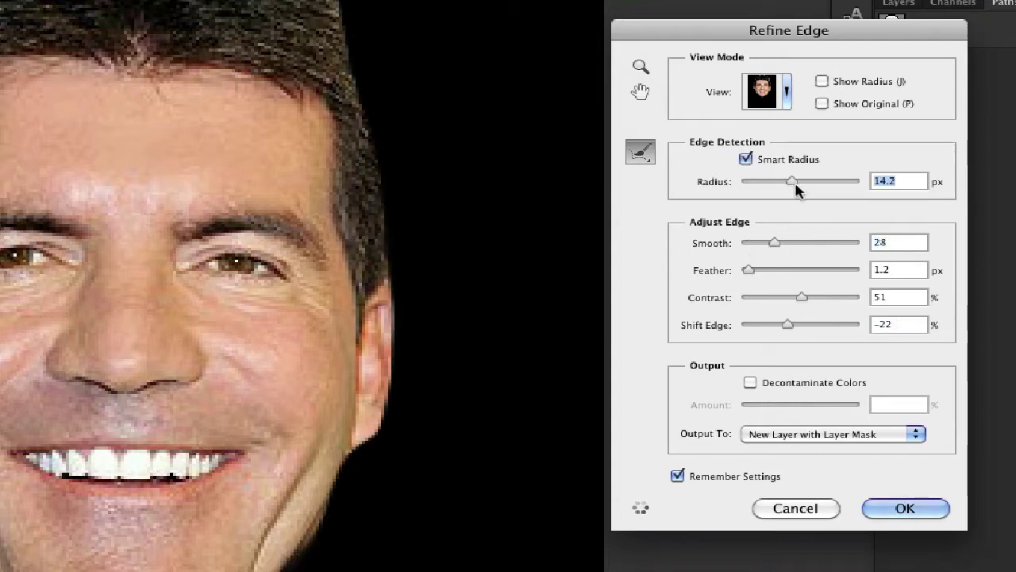
left_click(742, 181)
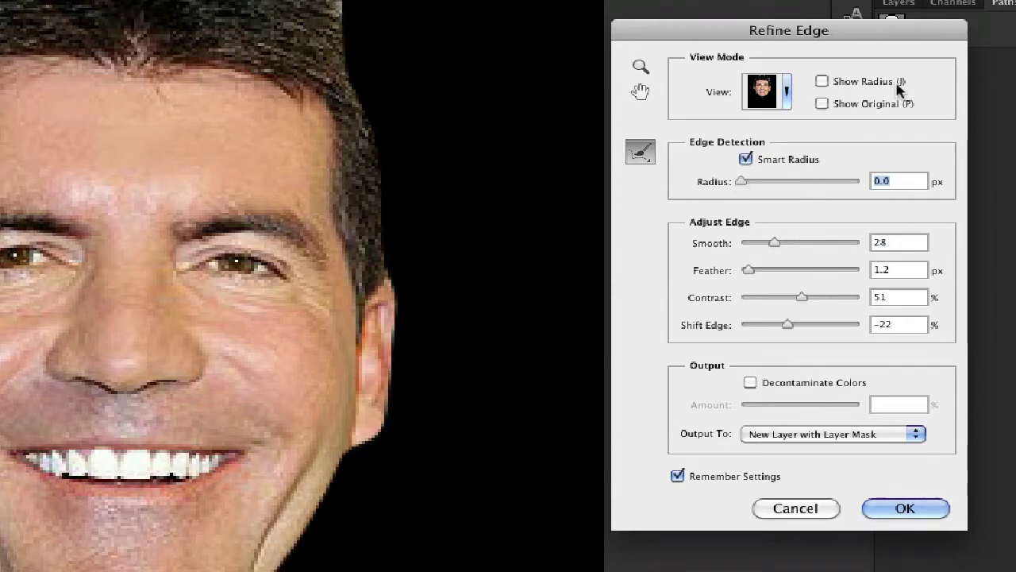
left_click(750, 183)
left_click_drag(751, 189, 754, 189)
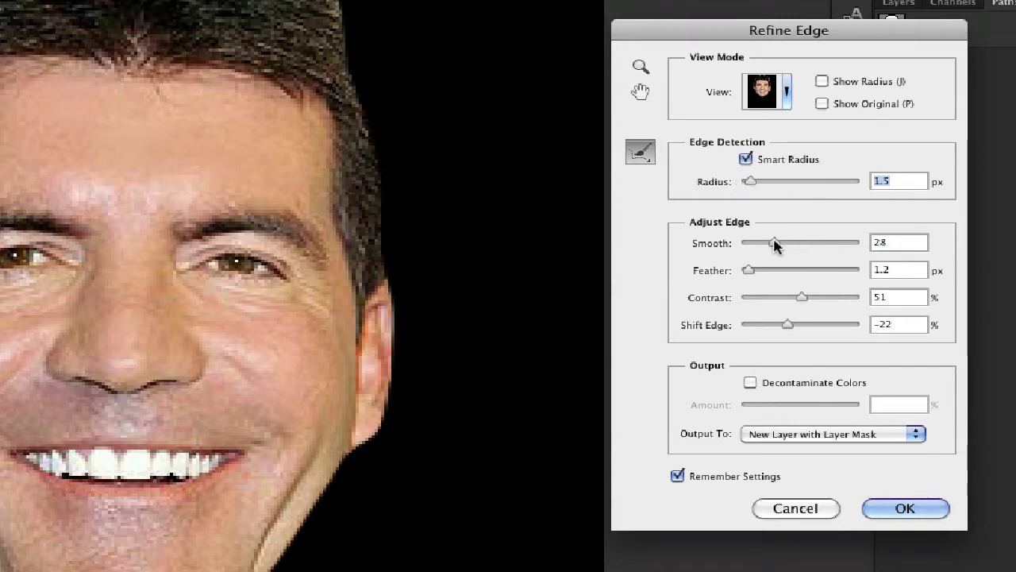
Set the edge adjustments to Smooth 16, Feather 2.7 px, Contrast 41% and Shift Edge -11%.
left_click_drag(775, 243, 759, 271)
left_click(788, 297)
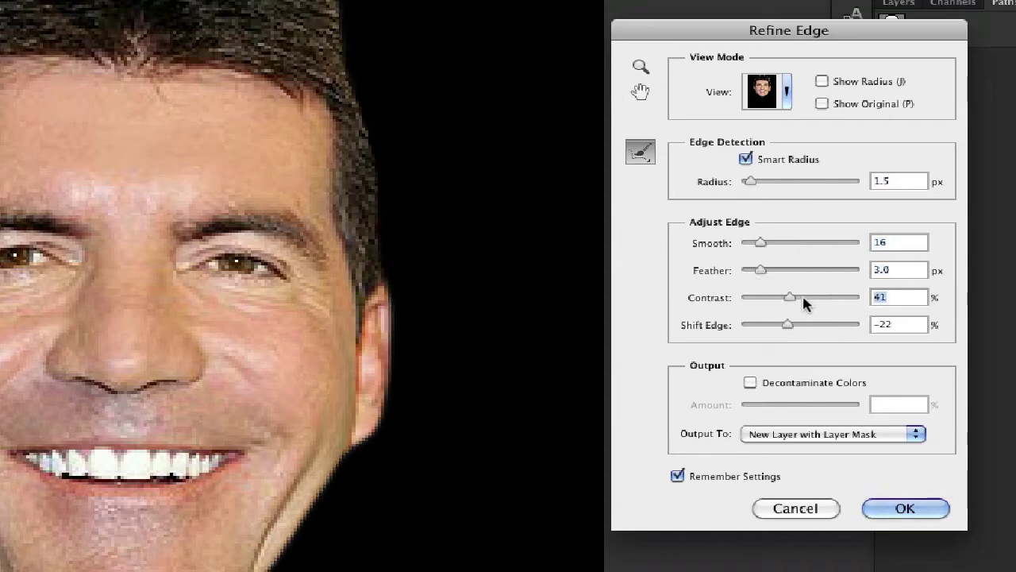
left_click_drag(786, 326, 785, 331)
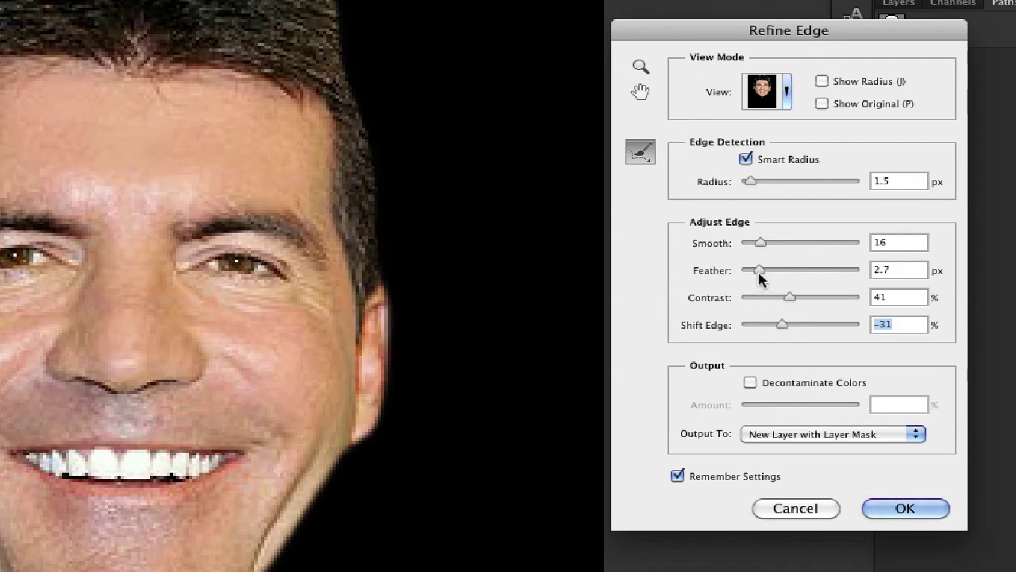
left_click(758, 269)
left_click(790, 296)
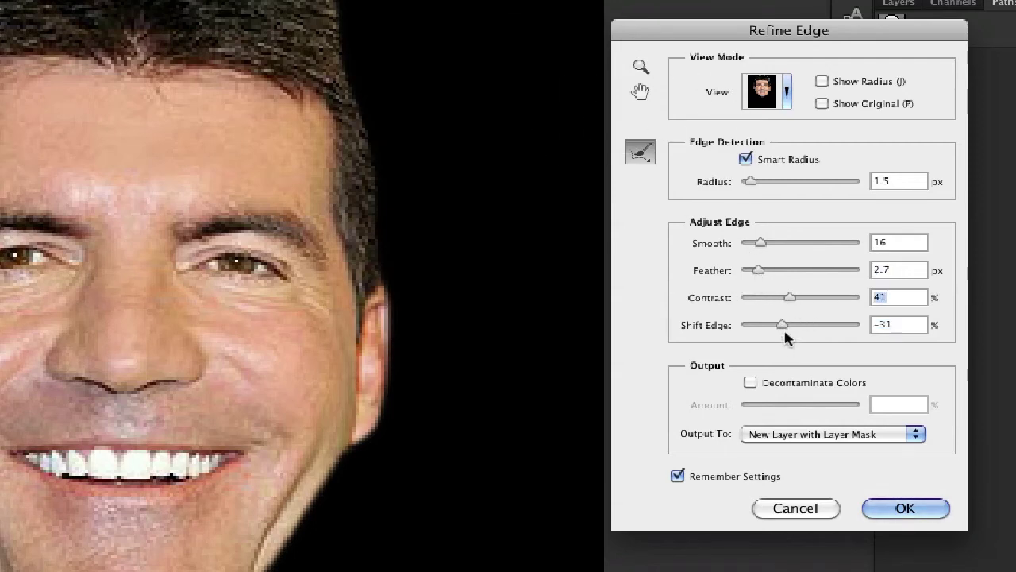
left_click_drag(783, 327, 795, 332)
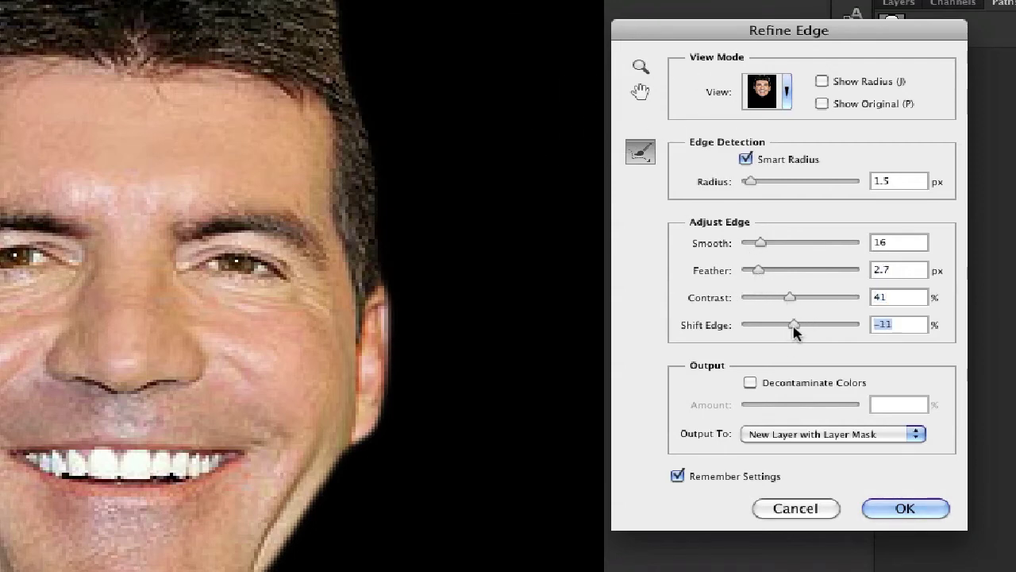
Output the refined selection to New Layer with Layer Mask and apply it.
left_click(818, 439)
left_click(822, 434)
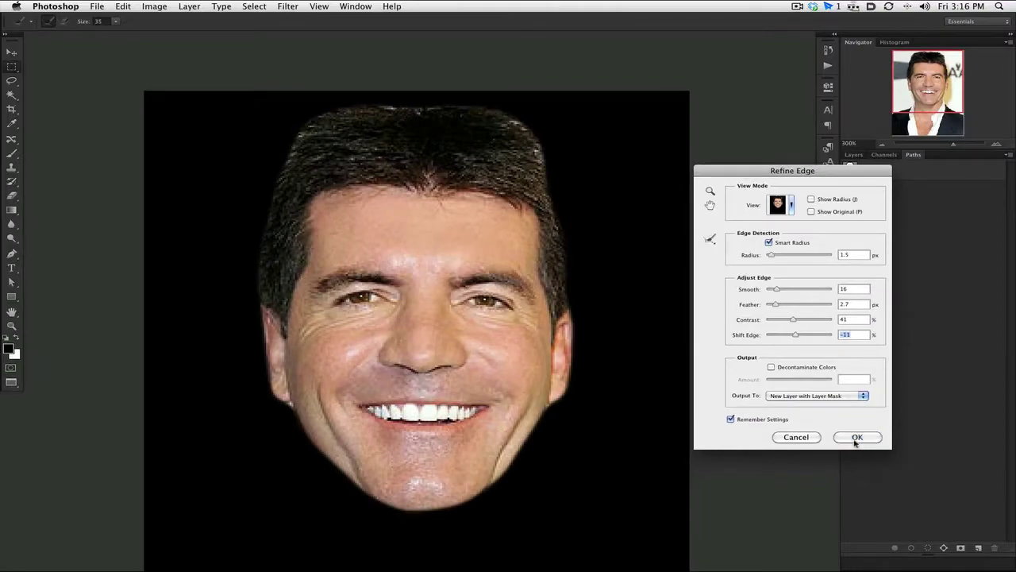
left_click(919, 506)
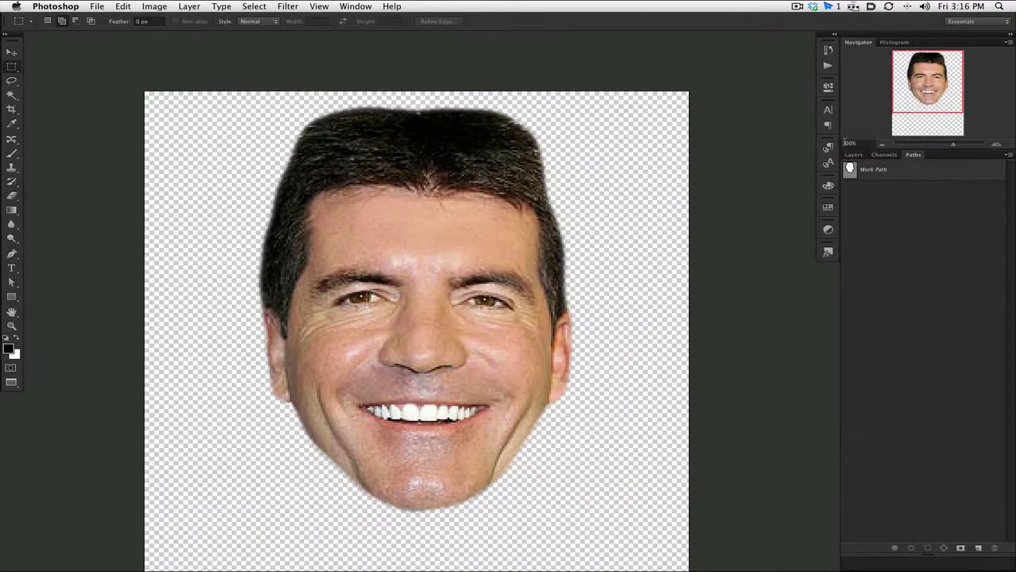
Delete the hidden Background layer beneath the masked copy.
left_click(853, 154)
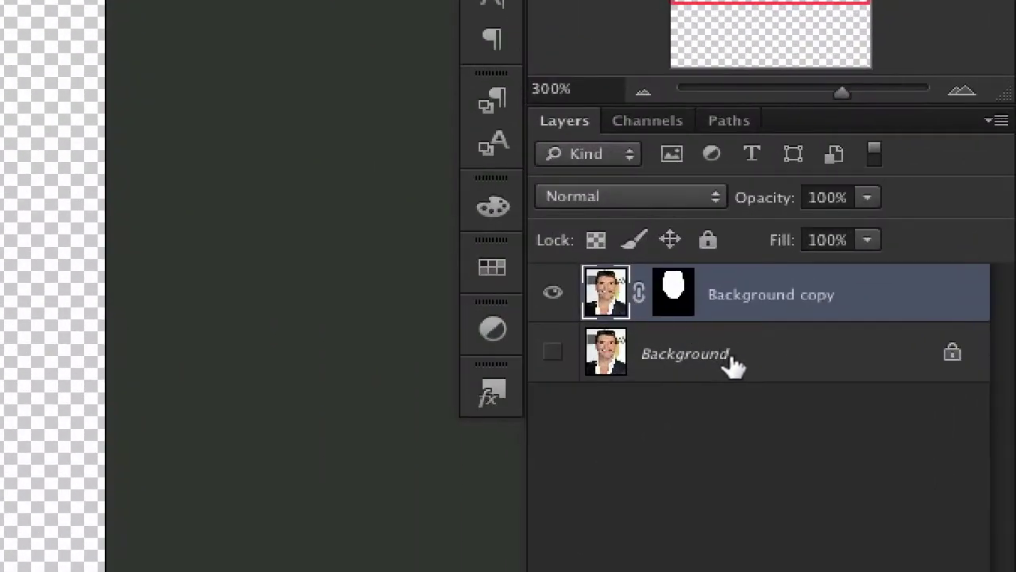
left_click(731, 357)
key("Delete")
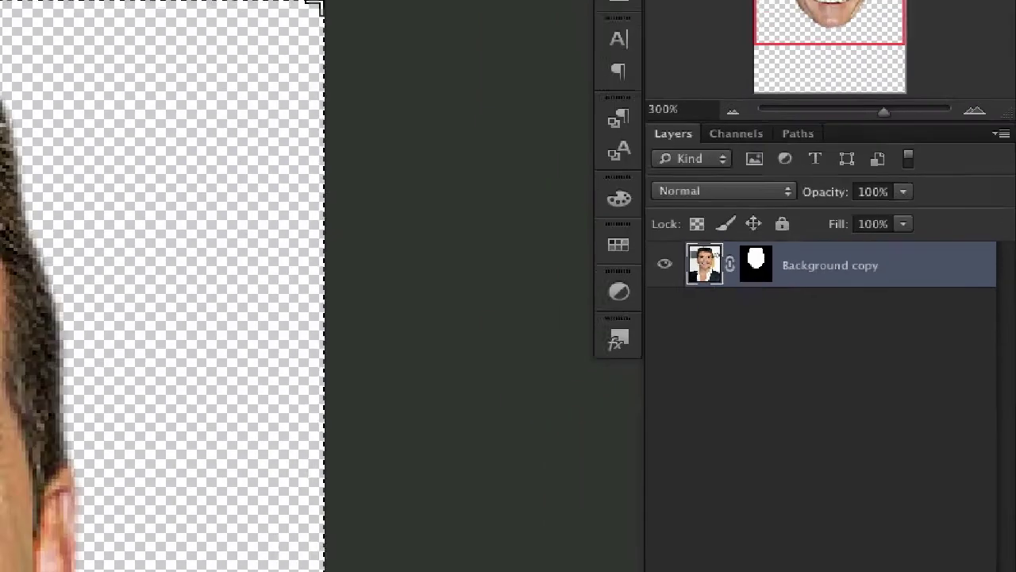
Crop the canvas closely around the cut-out head to about 3.6 in high, then leave the Crop tool.
key("c")
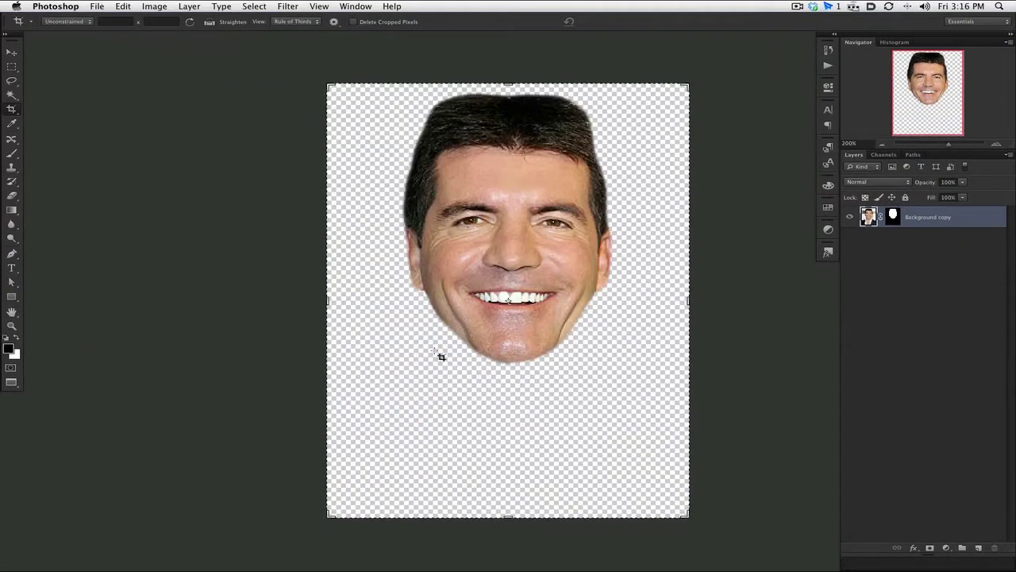
left_click_drag(584, 267, 474, 290)
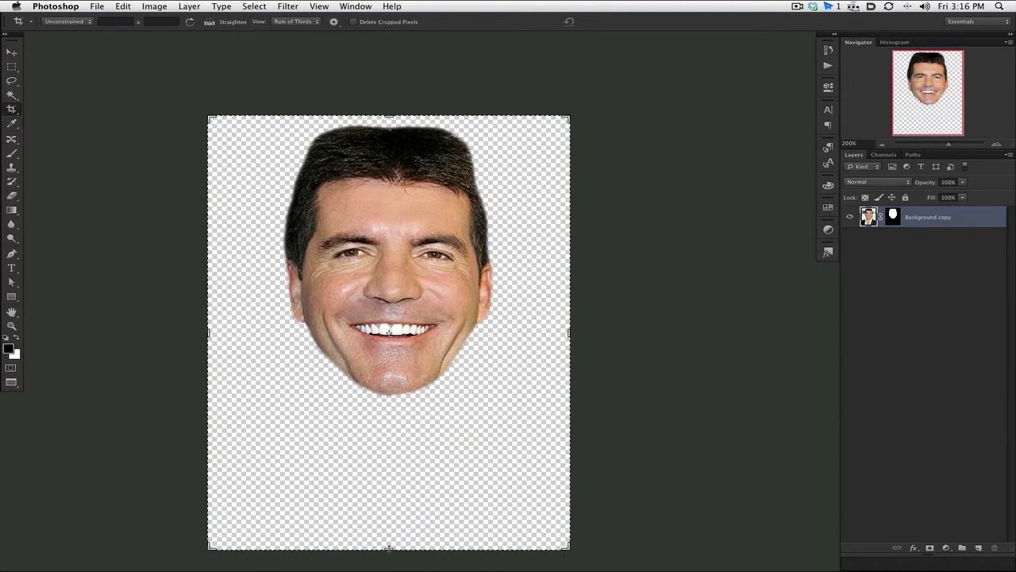
left_click_drag(389, 547, 389, 474)
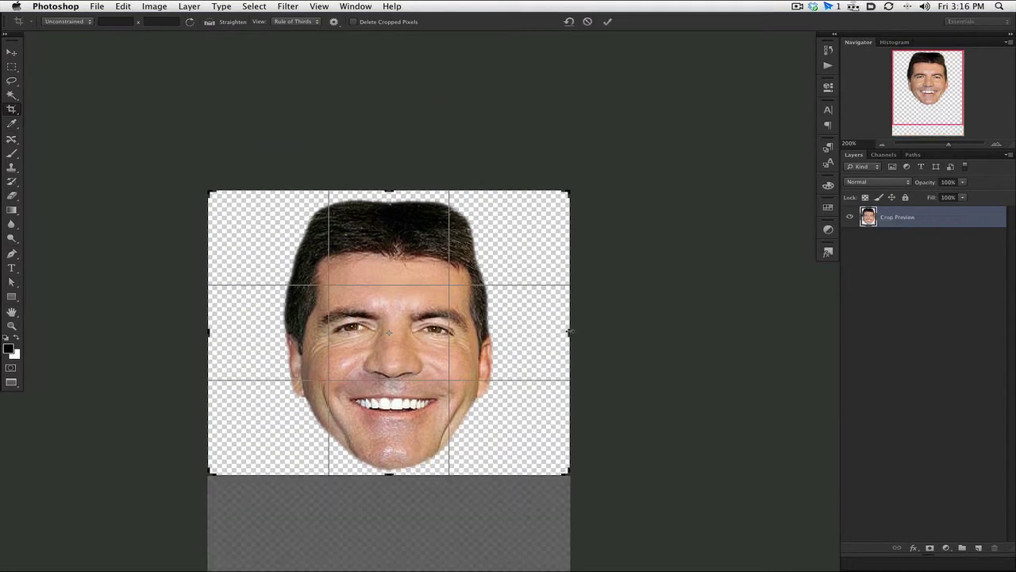
left_click_drag(568, 332, 538, 333)
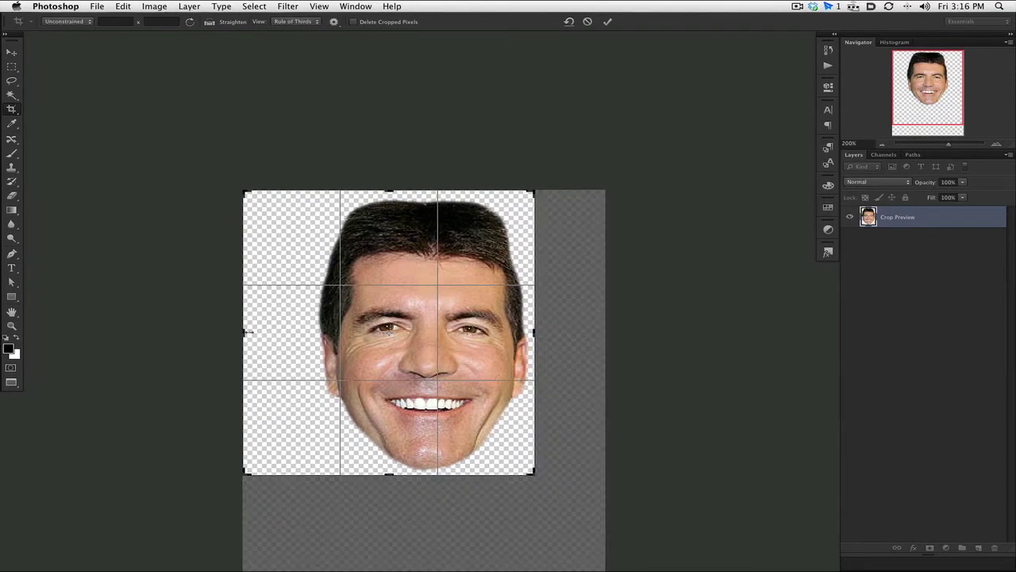
left_click_drag(250, 333, 277, 333)
left_click_drag(390, 195, 391, 195)
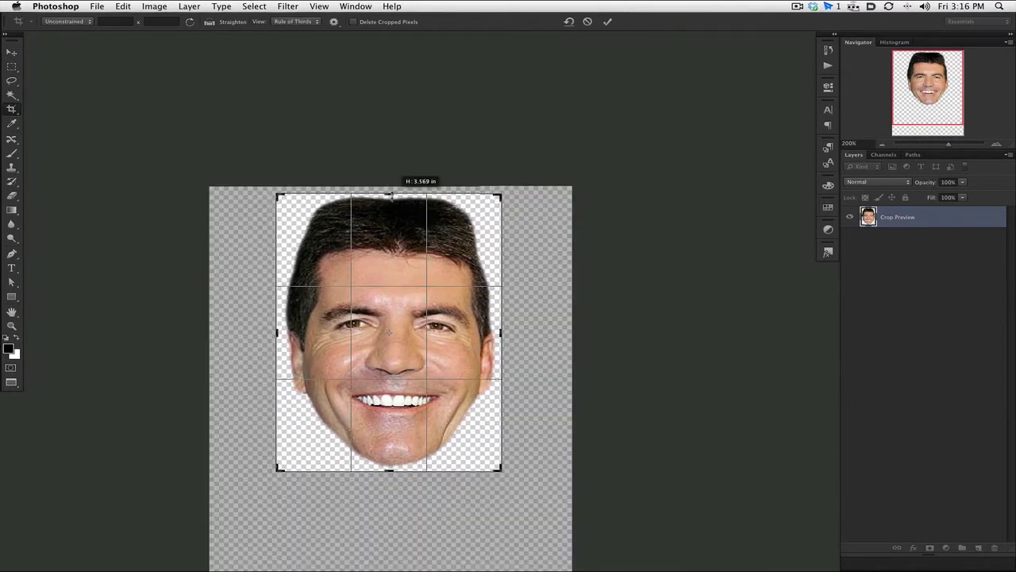
key("Return")
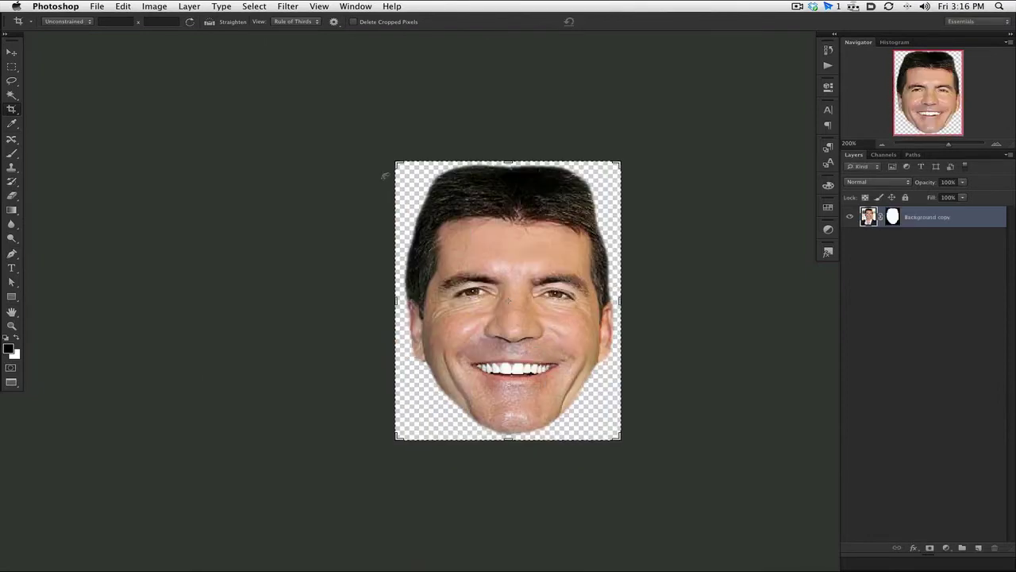
key("v")
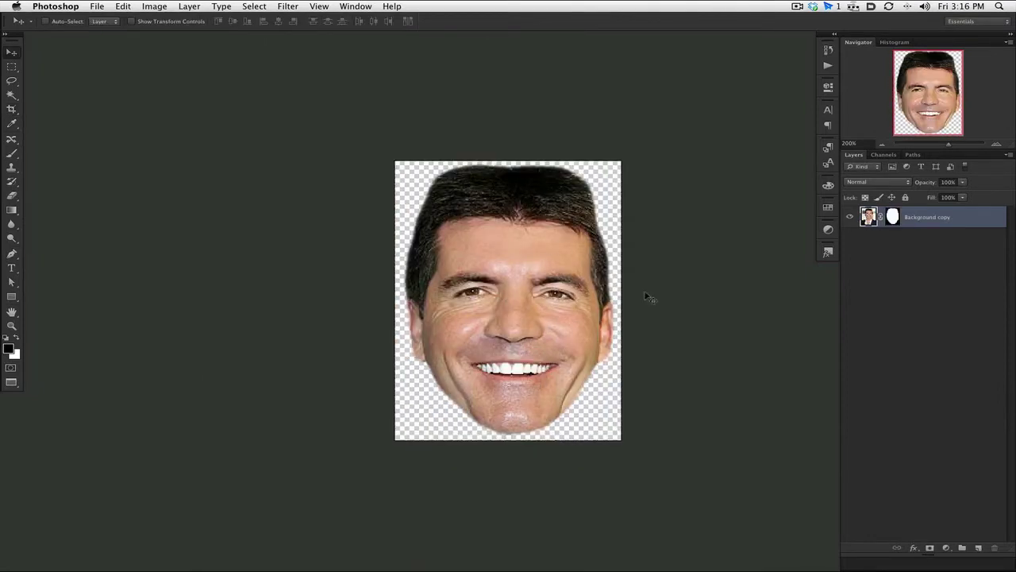
Save a copy as simoncowell.png in the faces folder, in PNG format with Smallest / Slow compression and no interlacing.
key("super+shift+s")
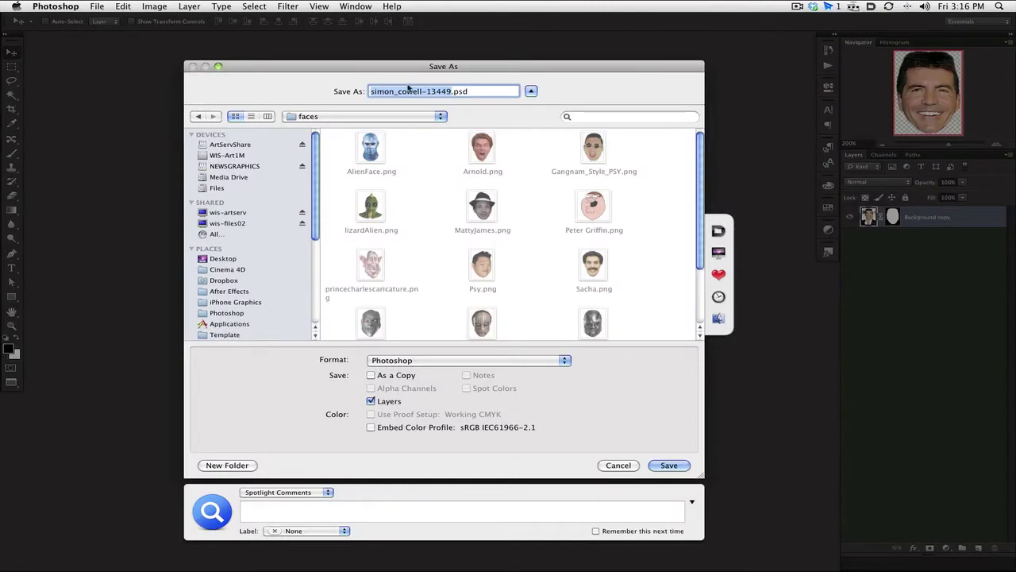
type("simoncowell")
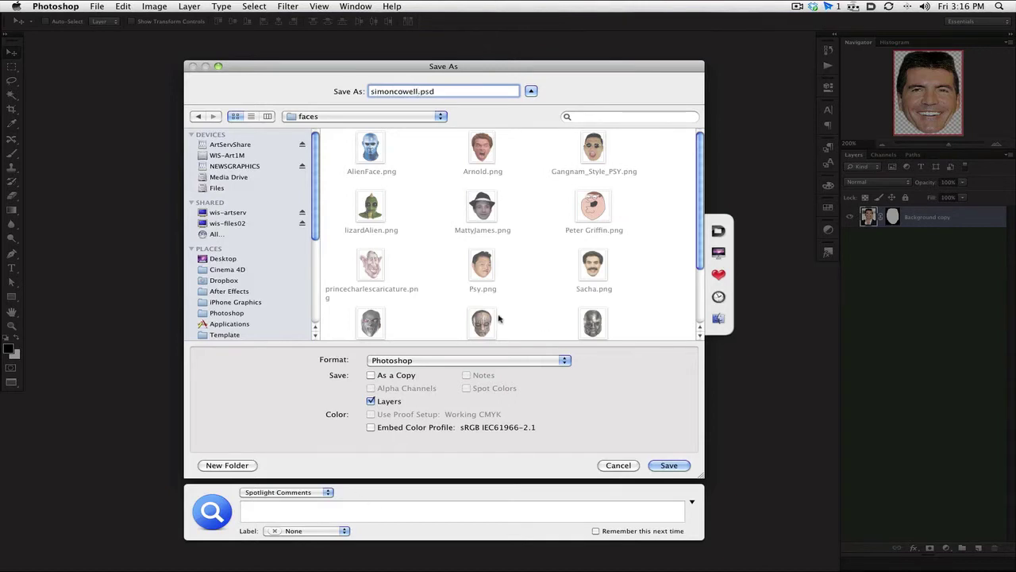
left_click(459, 360)
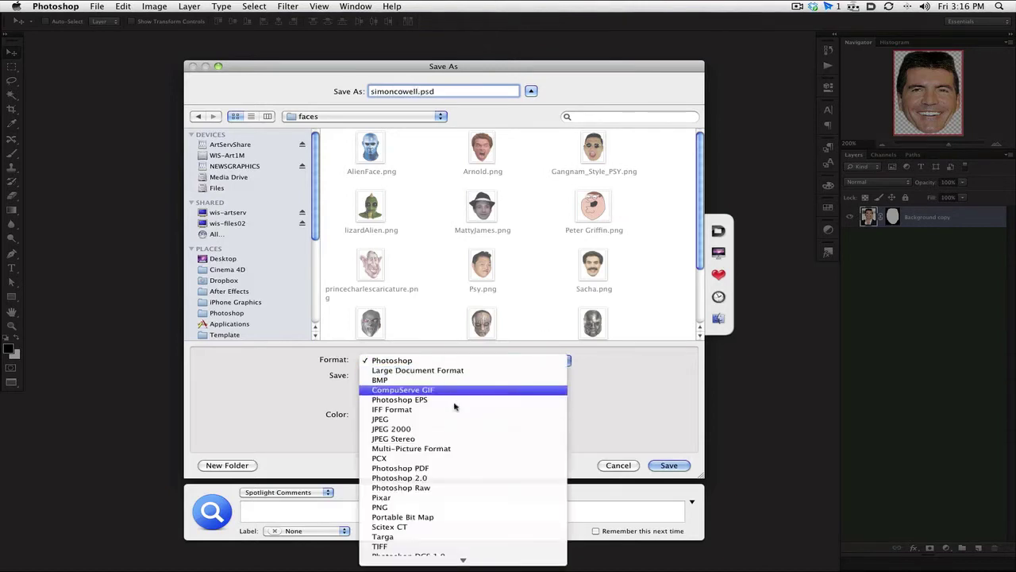
left_click(427, 507)
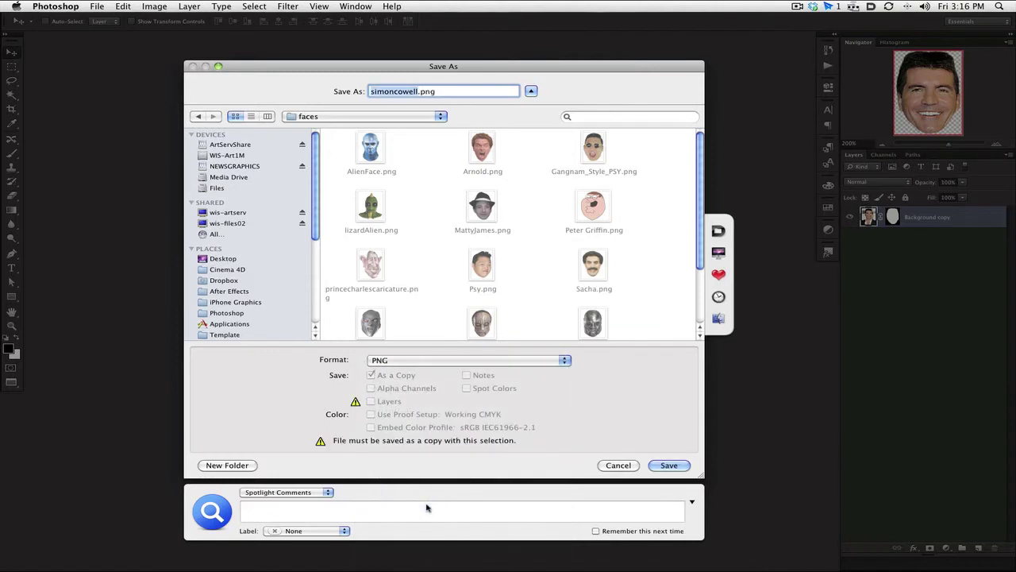
left_click(670, 466)
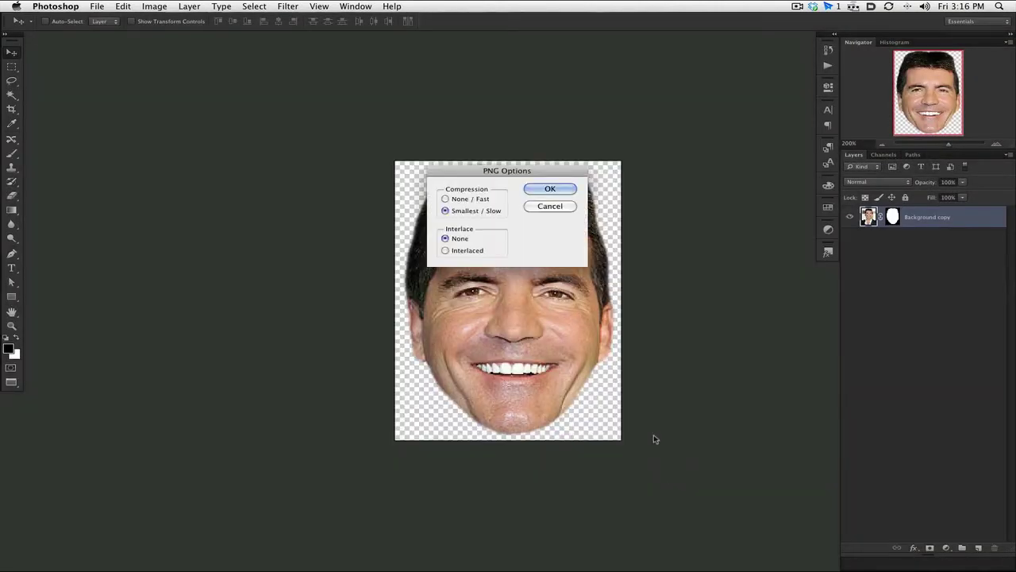
left_click(549, 189)
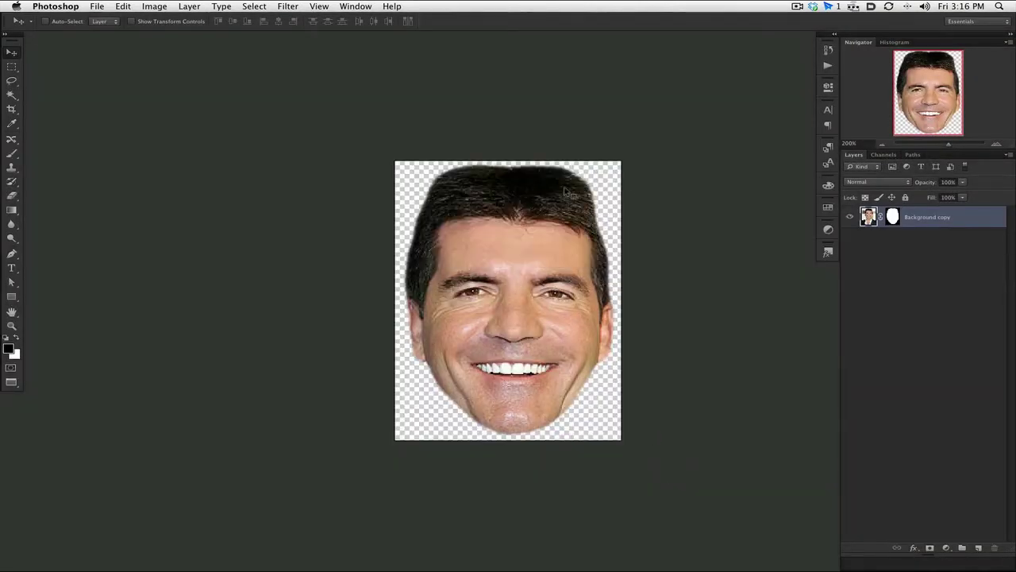
Switch to Finder, open the faces folder, and move the cartoon face PNG from the Public folder to the desktop.
key("ctrl+Left")
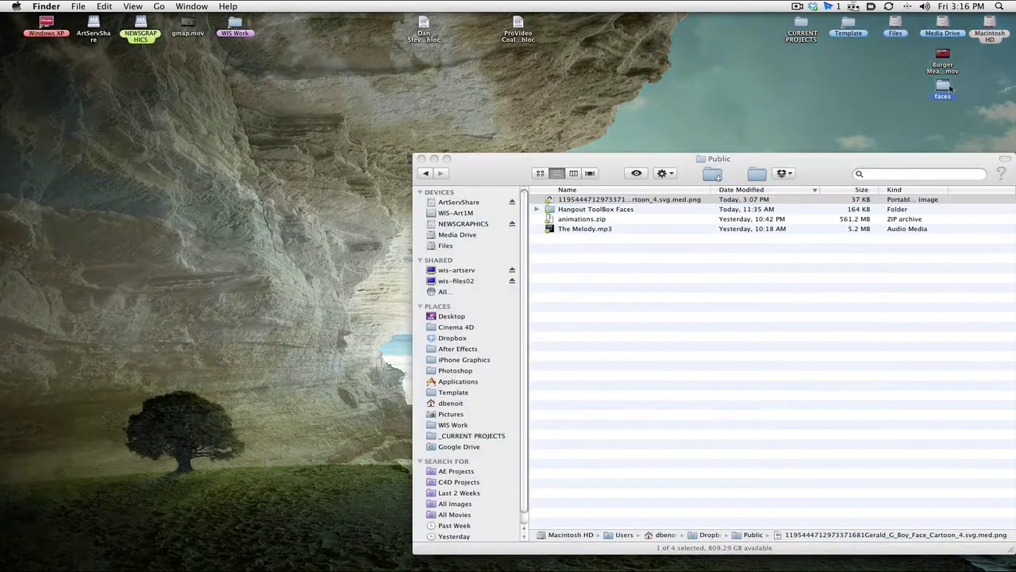
double_click(942, 87)
left_click_drag(380, 193, 369, 186)
left_click_drag(937, 216, 367, 280)
Move simoncowell.png from the faces folder into the Dropbox Public folder and preview Sacha.png.
left_click(249, 394)
left_click(246, 377)
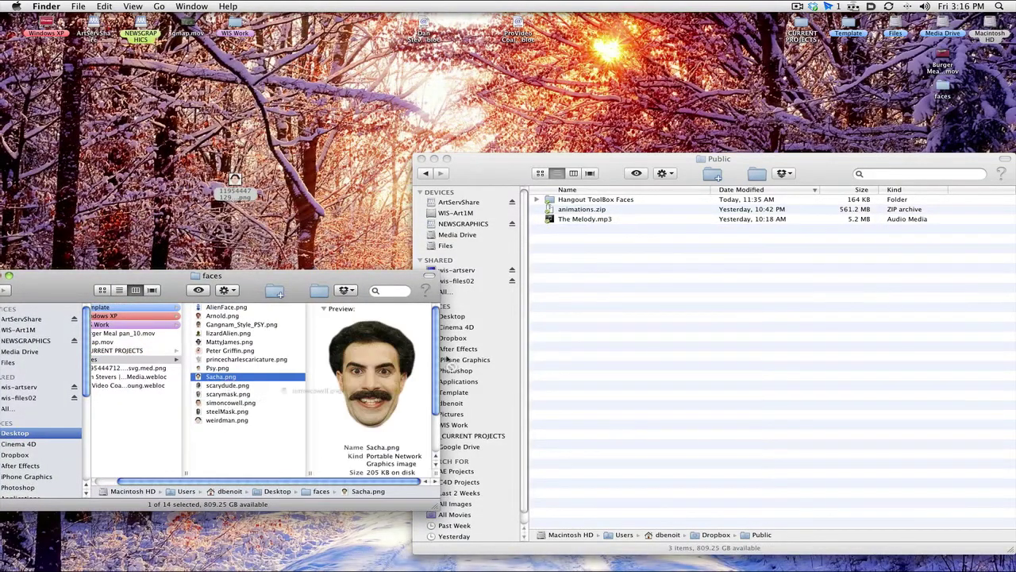
left_click_drag(508, 341, 664, 269)
key("space")
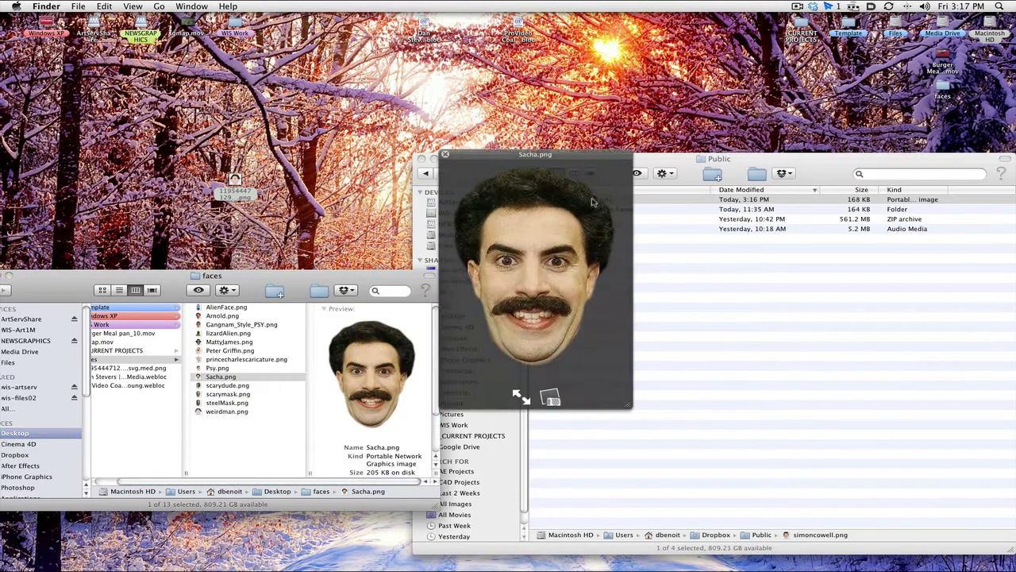
Preview simoncowell.png in the Public folder and copy its Dropbox public link.
left_click(591, 200)
key("space")
key("space")
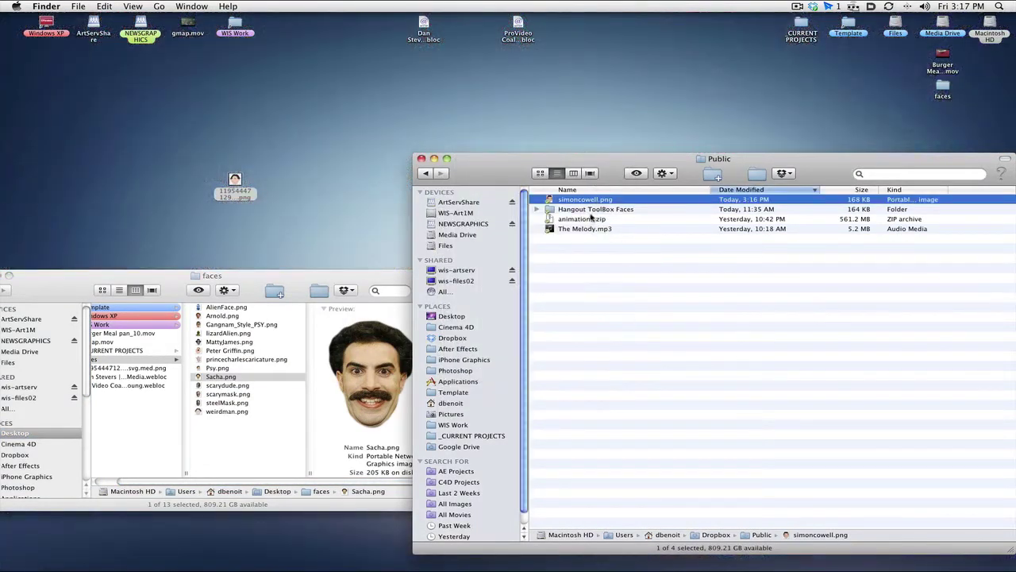
right_click(589, 200)
mouse_move(609, 237)
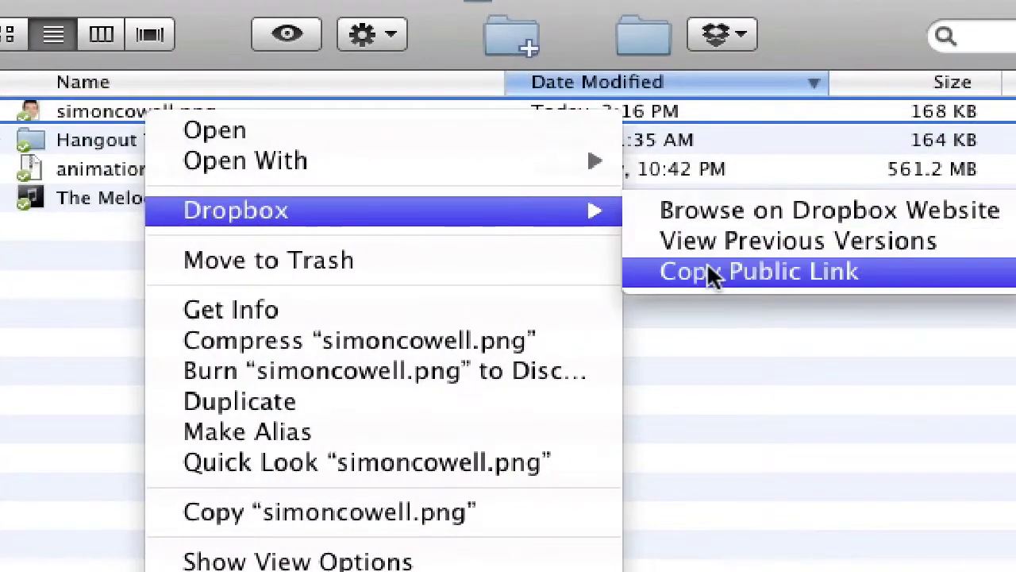
left_click(779, 256)
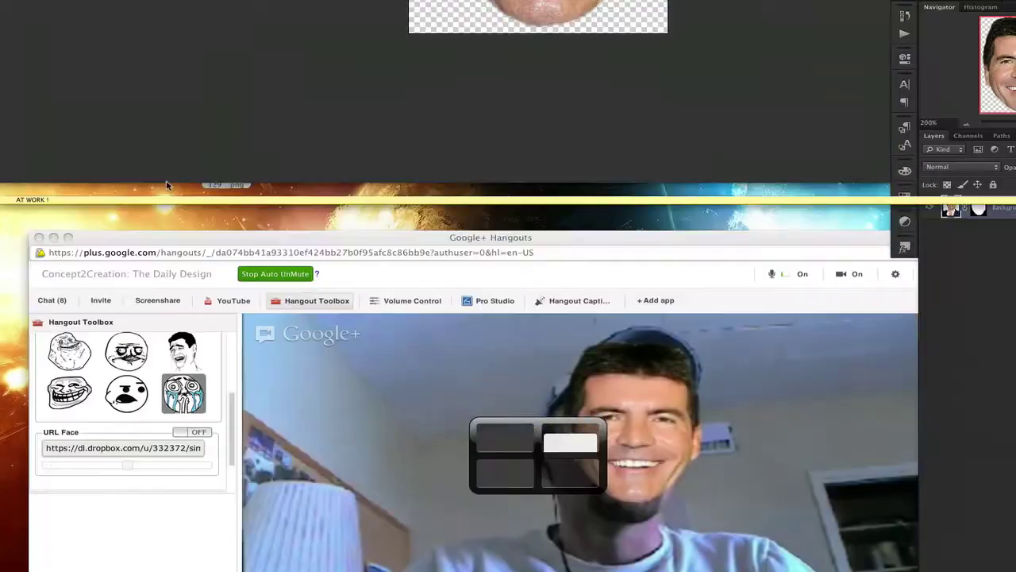
Reposition and close the faces folder window, and launch GIMP.
left_click(185, 209)
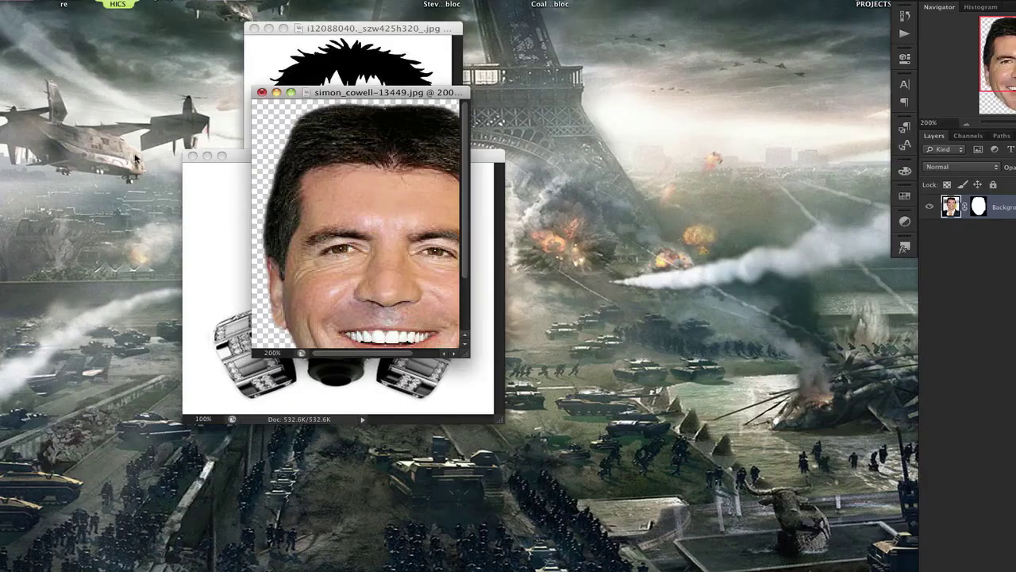
key("ctrl+Right")
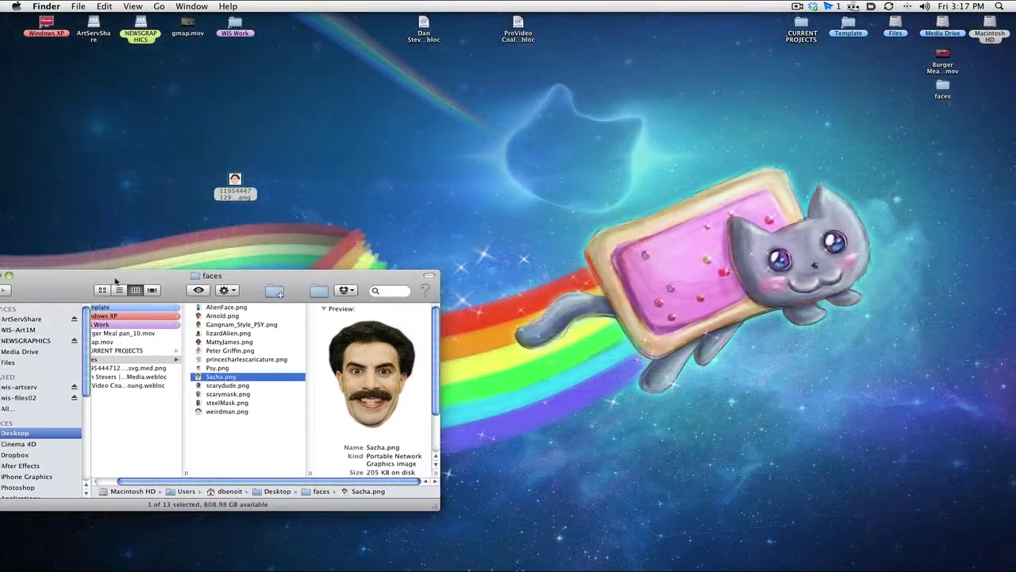
left_click_drag(115, 282, 300, 206)
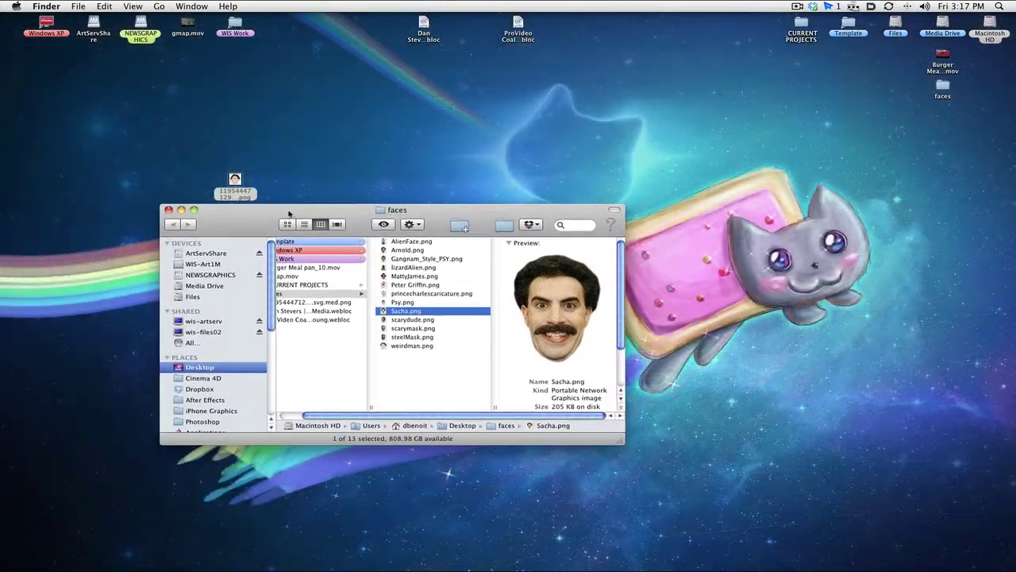
key("super+w")
key("super+space")
type("gimp")
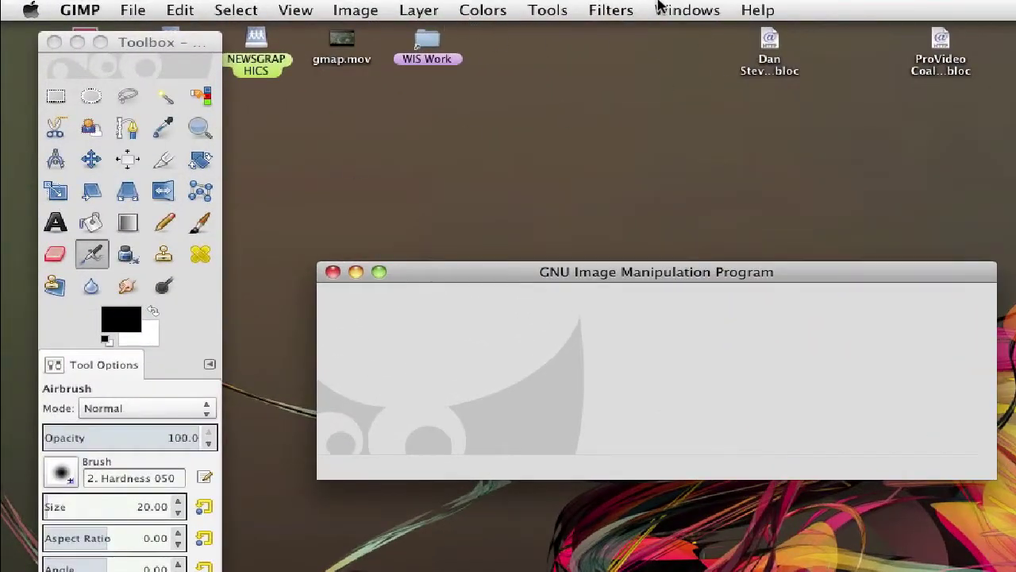
left_click(662, 10)
left_click(565, 383)
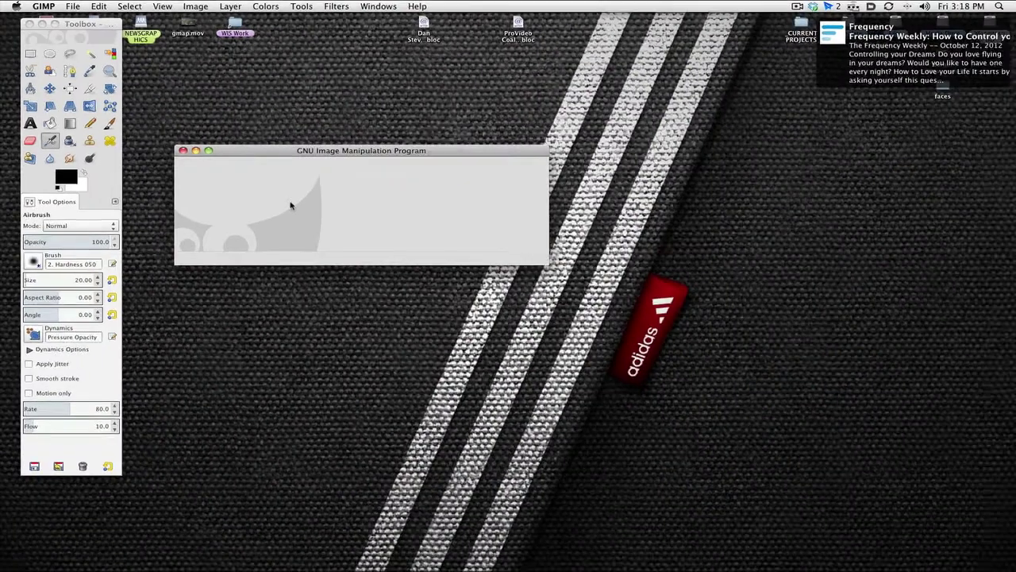
key("ctrl+o")
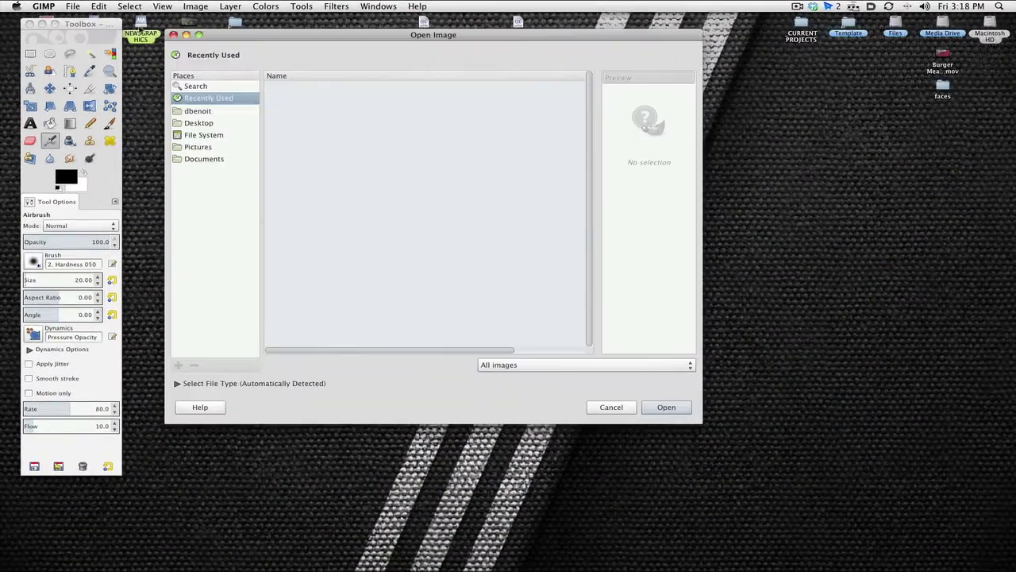
key("Escape")
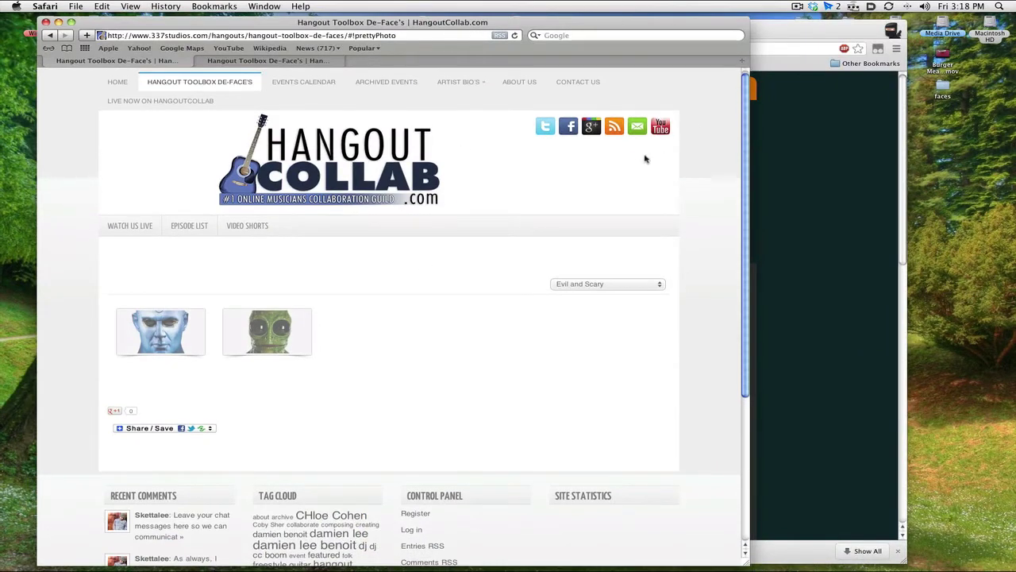
Switch to Chrome, look over the Adobe Photoshop CS6 product page and the GIMP downloads page, and reload the latter.
left_click(822, 139)
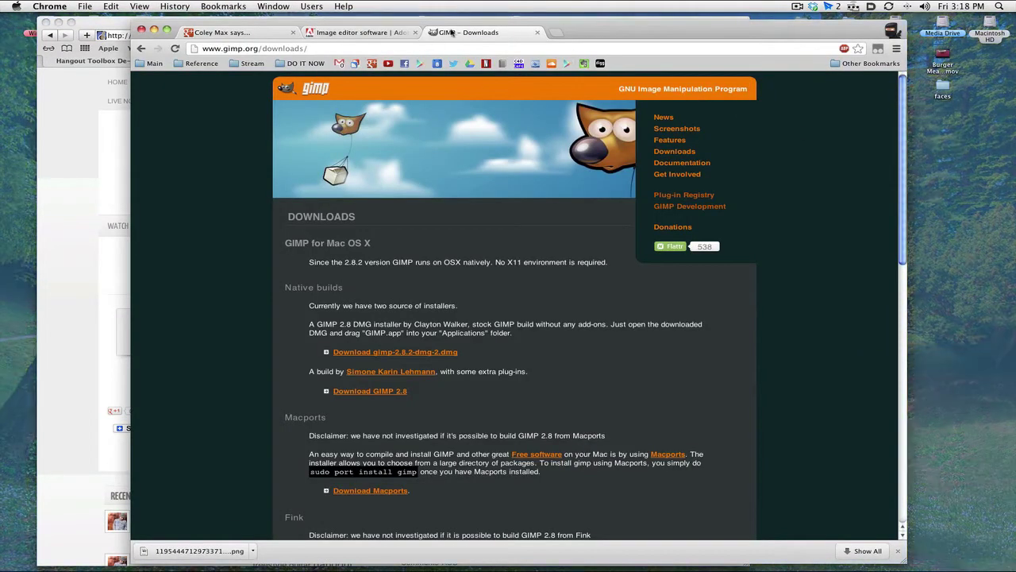
left_click(361, 32)
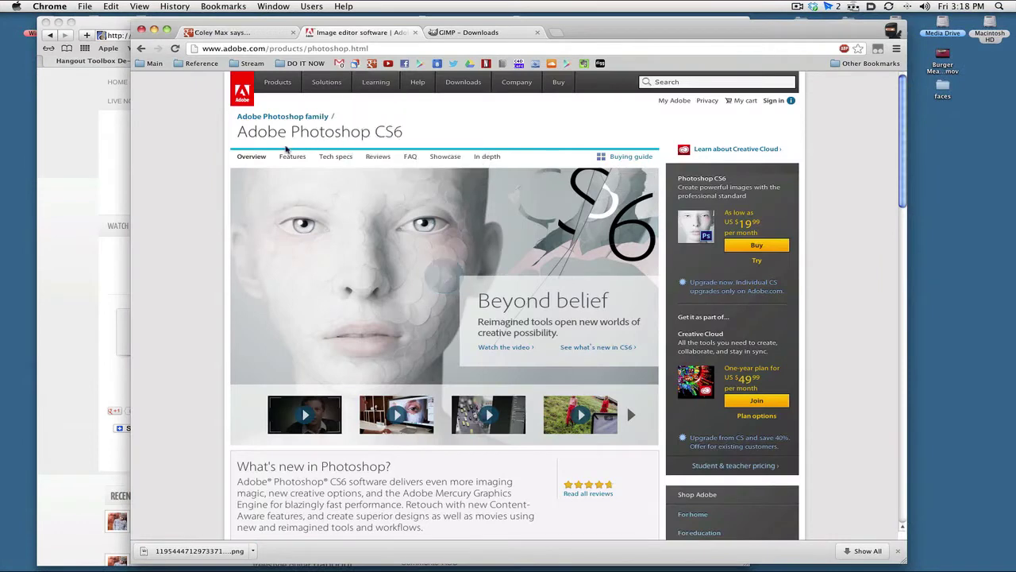
left_click(467, 32)
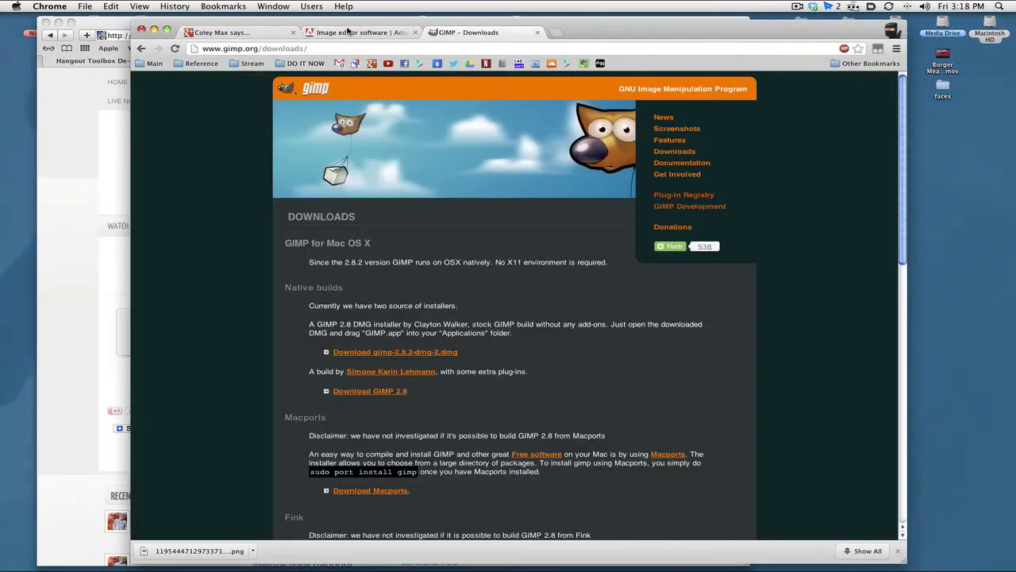
left_click(354, 32)
left_click(425, 28)
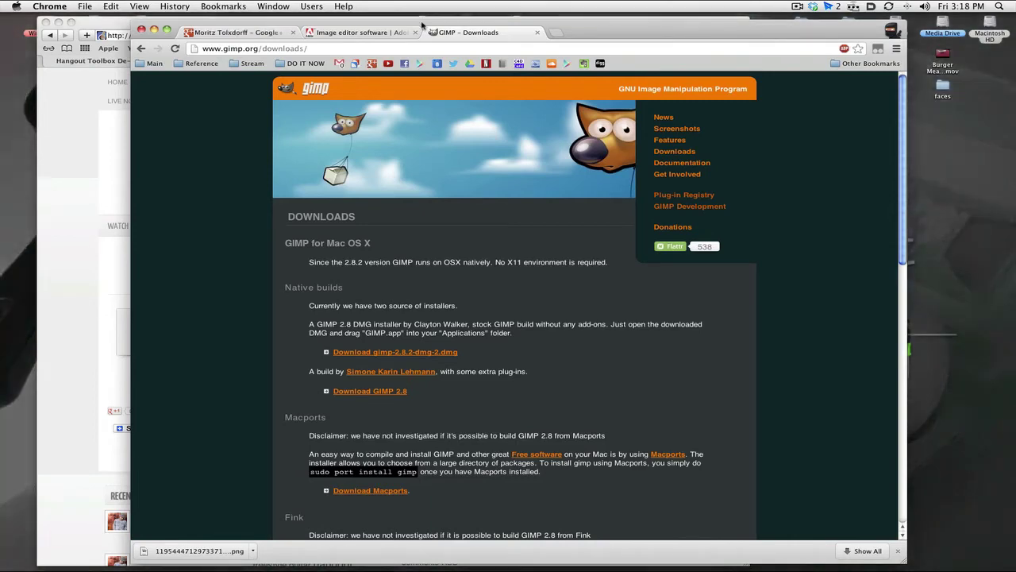
key("super+r")
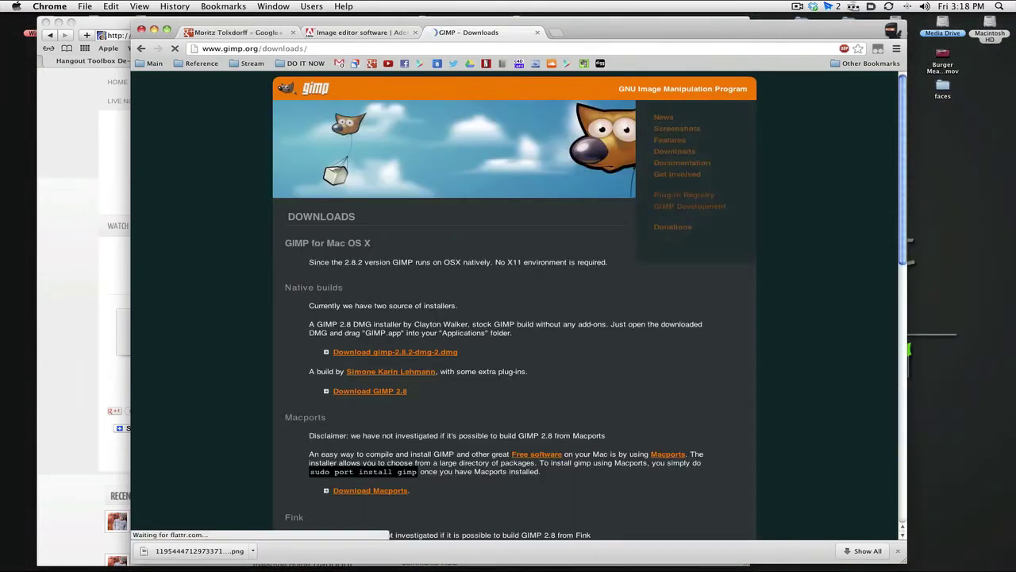
Search Google Images for "crazy face" in a new browser tab.
left_click(555, 33)
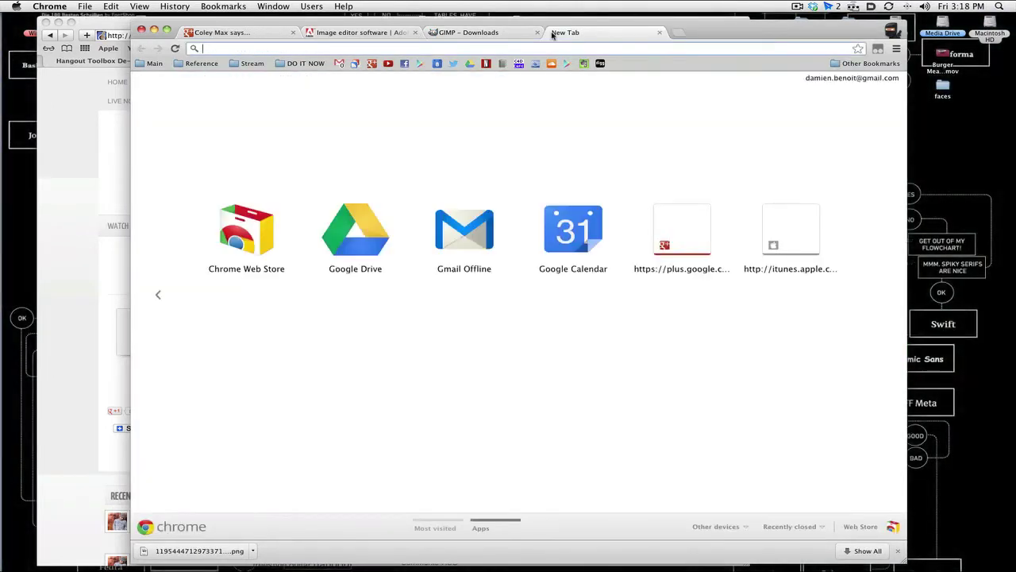
type("crazy fac")
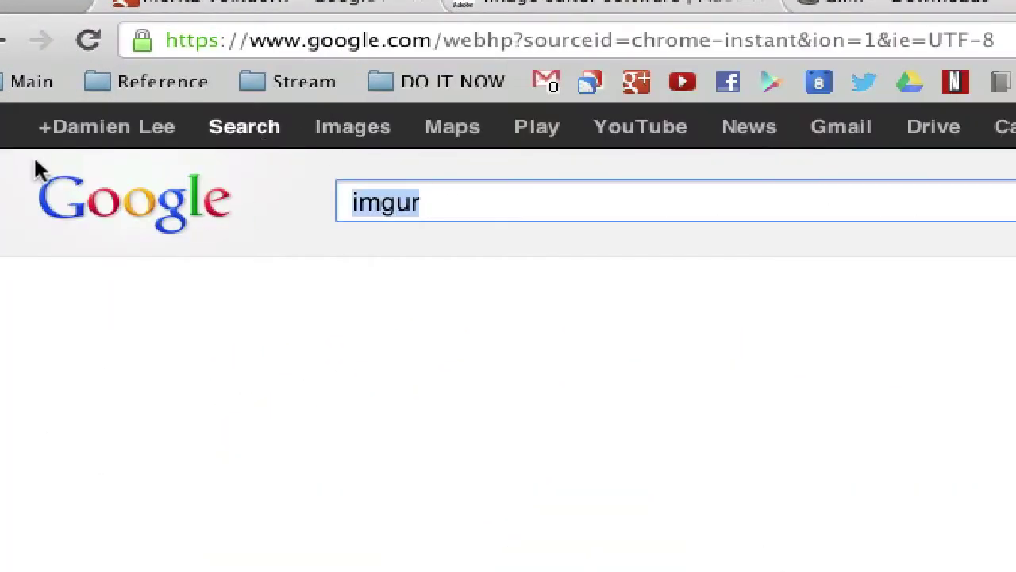
type("crazy fas")
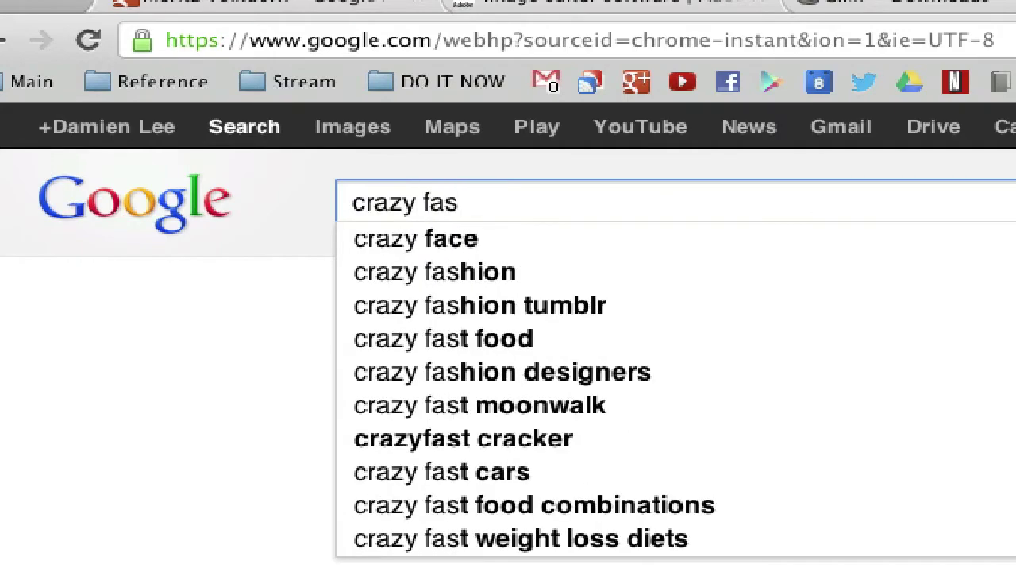
key("BackSpace")
type("ce")
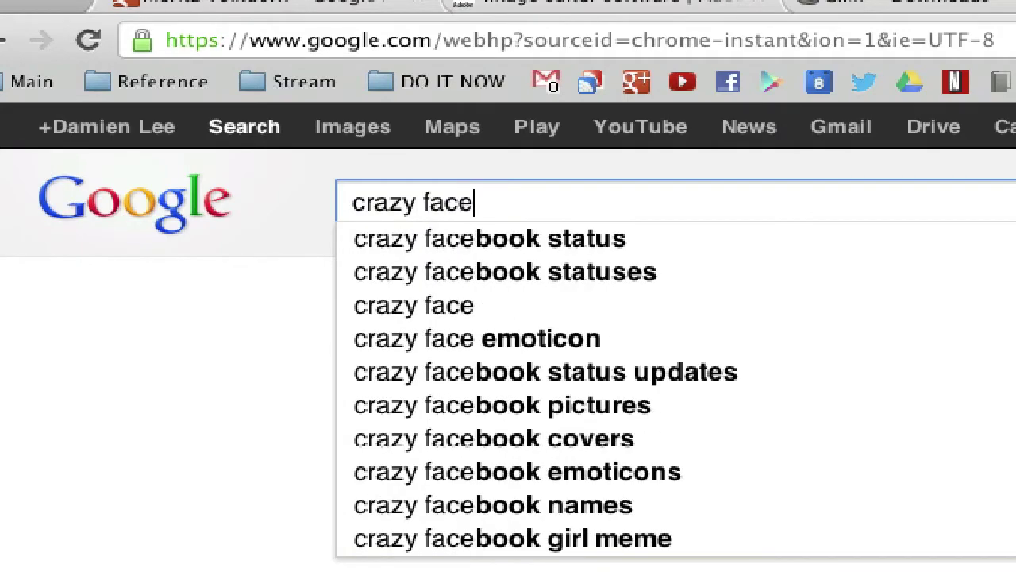
key("Return")
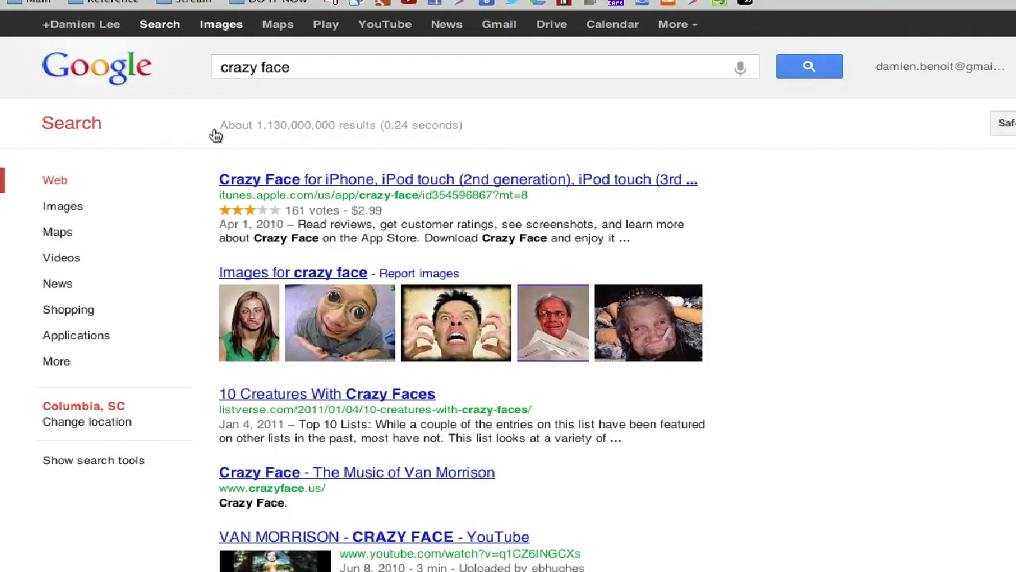
left_click(221, 24)
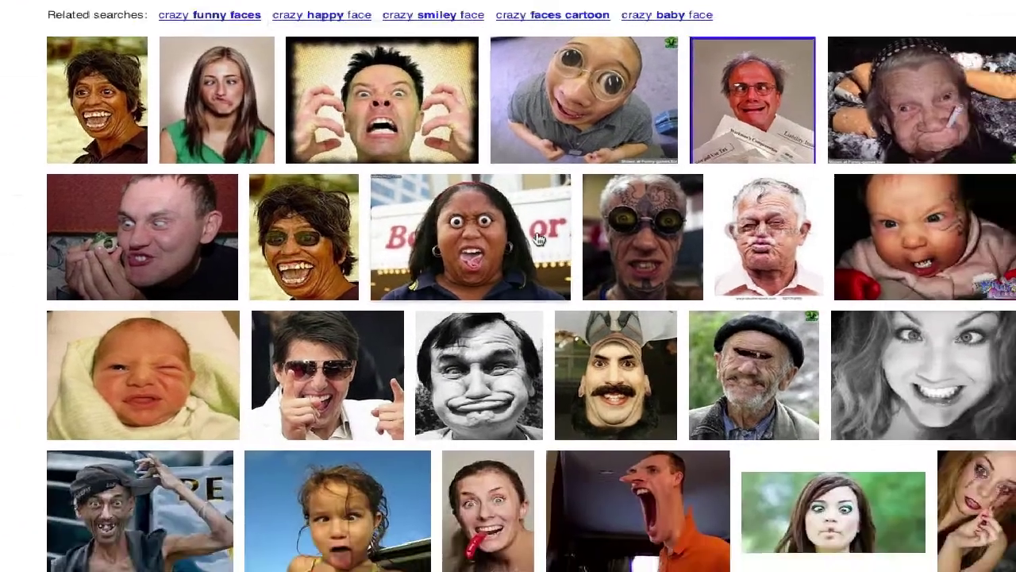
Open the full-size picture of the grinning man in a cap and save it to the Desktop as people-making-crazy-faces-02.jpg.
mouse_move(712, 393)
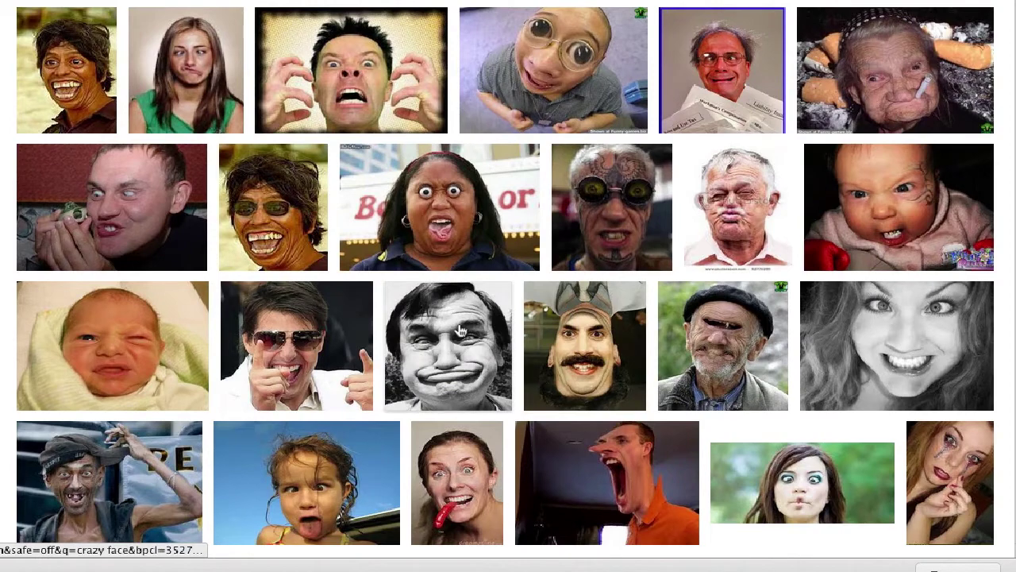
scroll(467, 372, "down", 3)
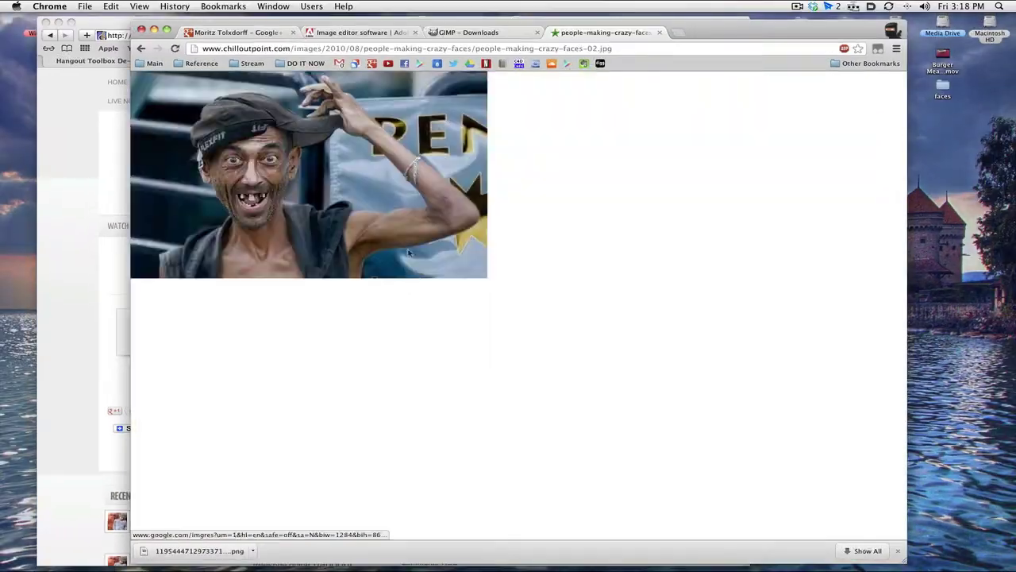
right_click(366, 189)
left_click(400, 194)
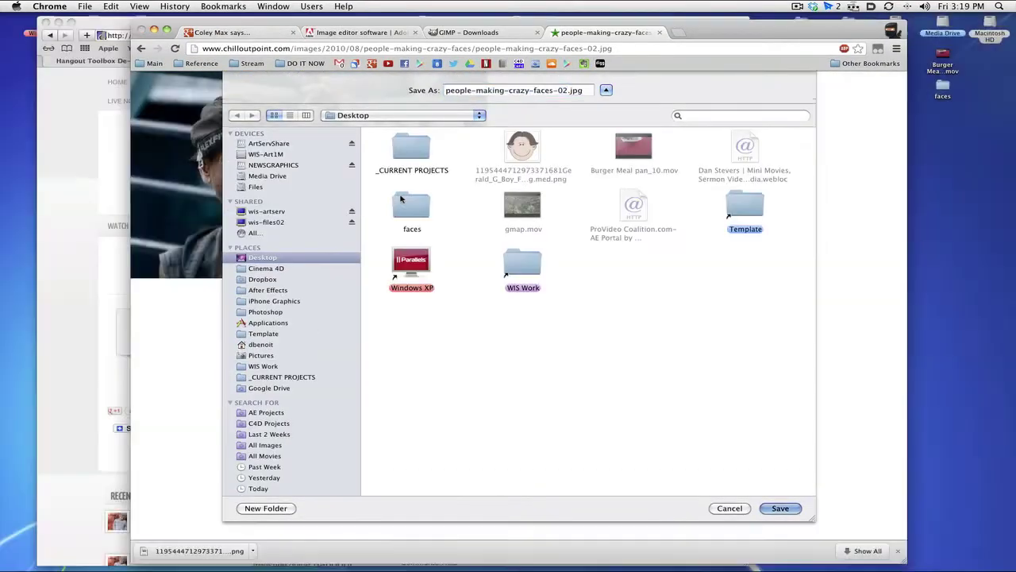
key("Return")
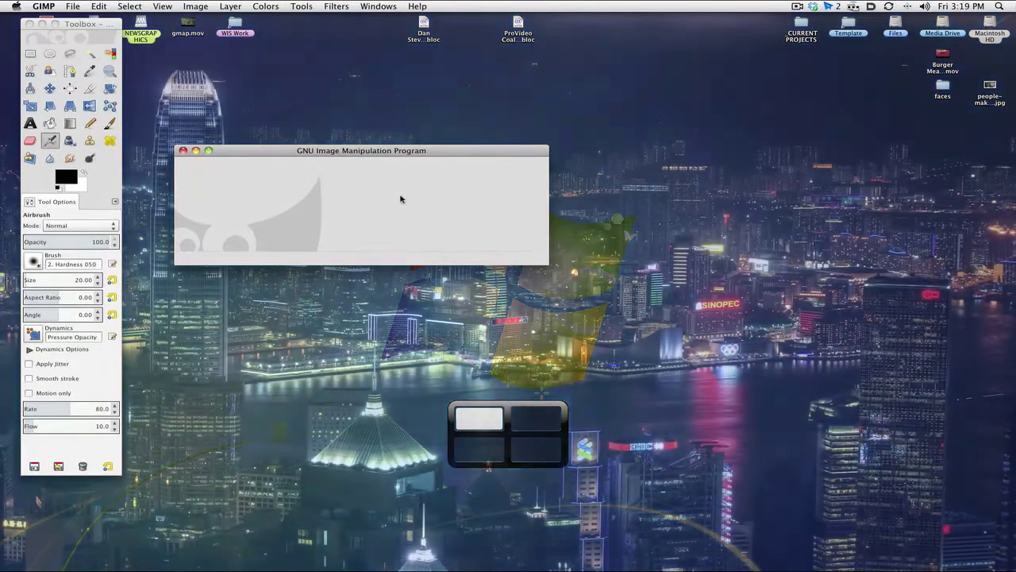
Switch to GIMP, open people-making-crazy-faces-02.jpg from the Desktop, and reposition and enlarge its image window.
key("super+o")
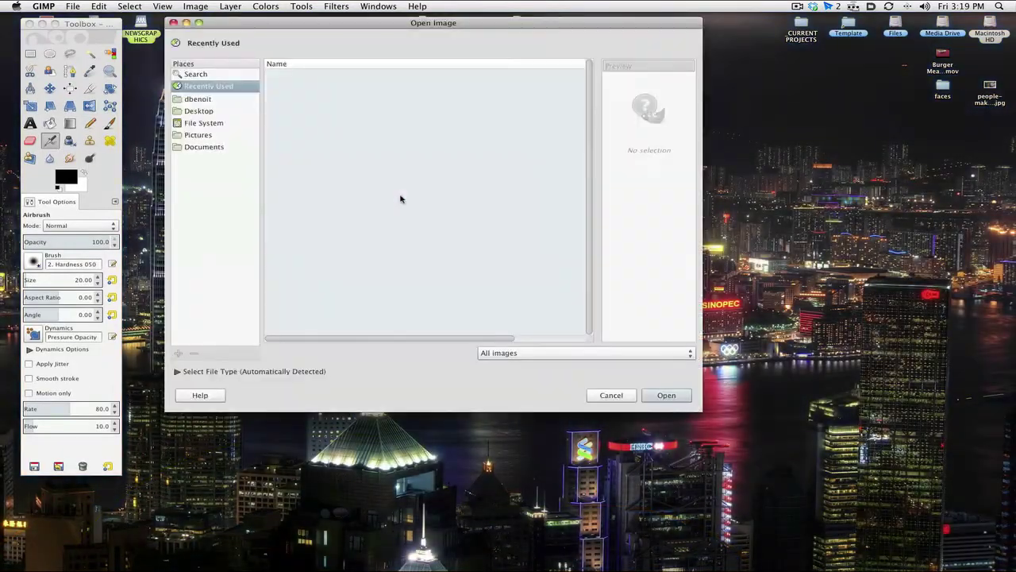
left_click(193, 110)
left_click(338, 111)
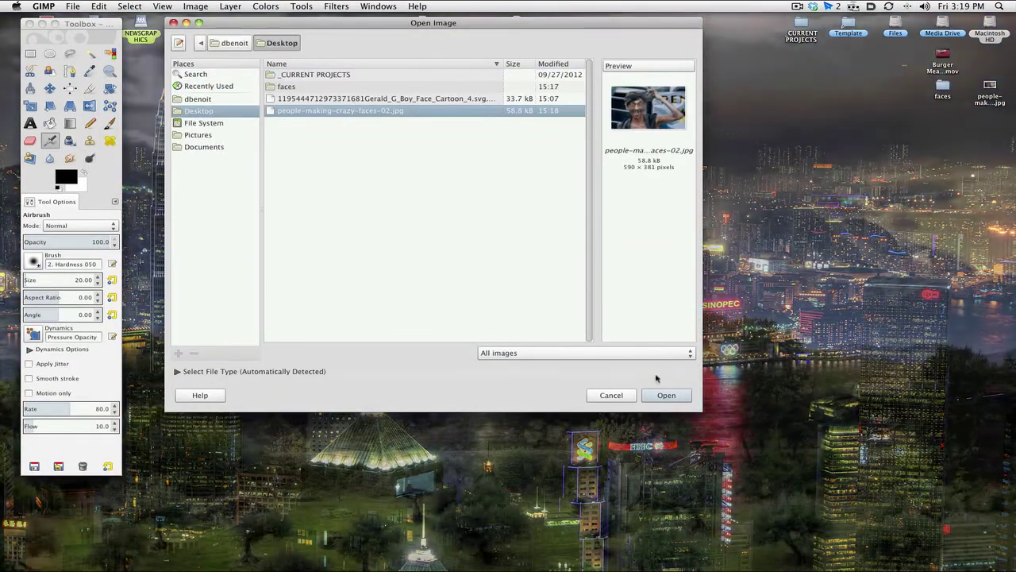
left_click(665, 394)
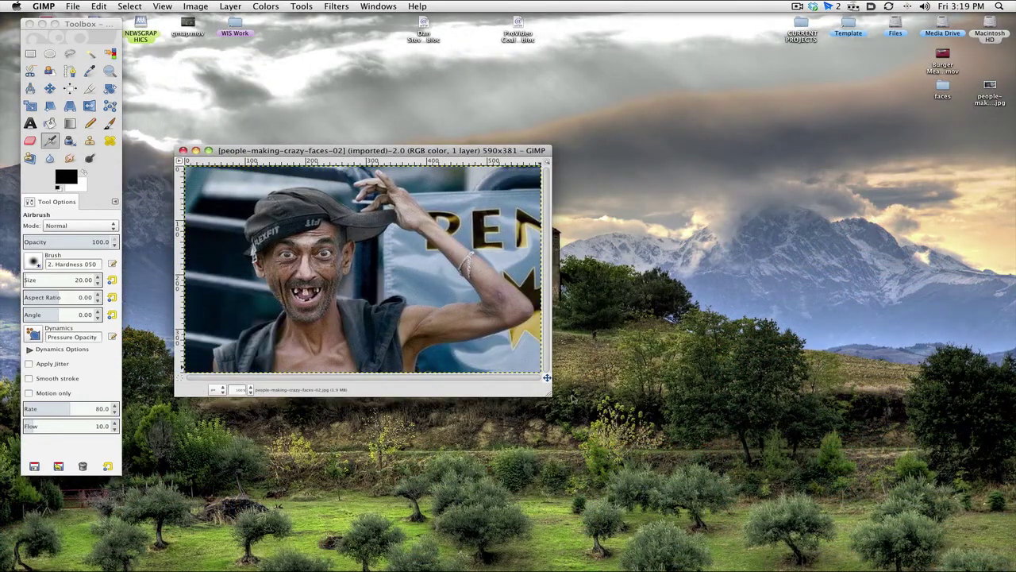
left_click_drag(551, 394, 823, 487)
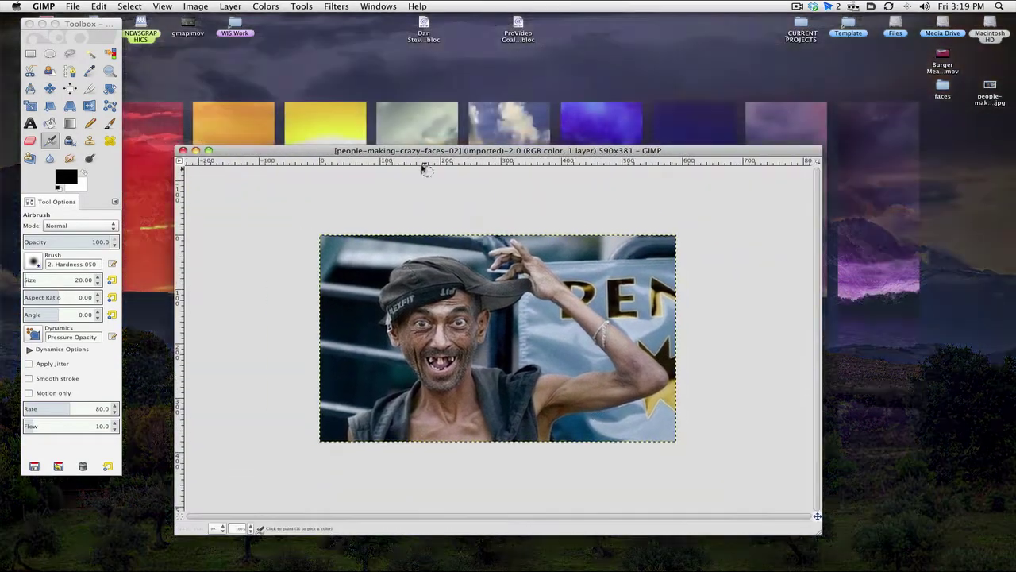
left_click_drag(421, 143, 396, 32)
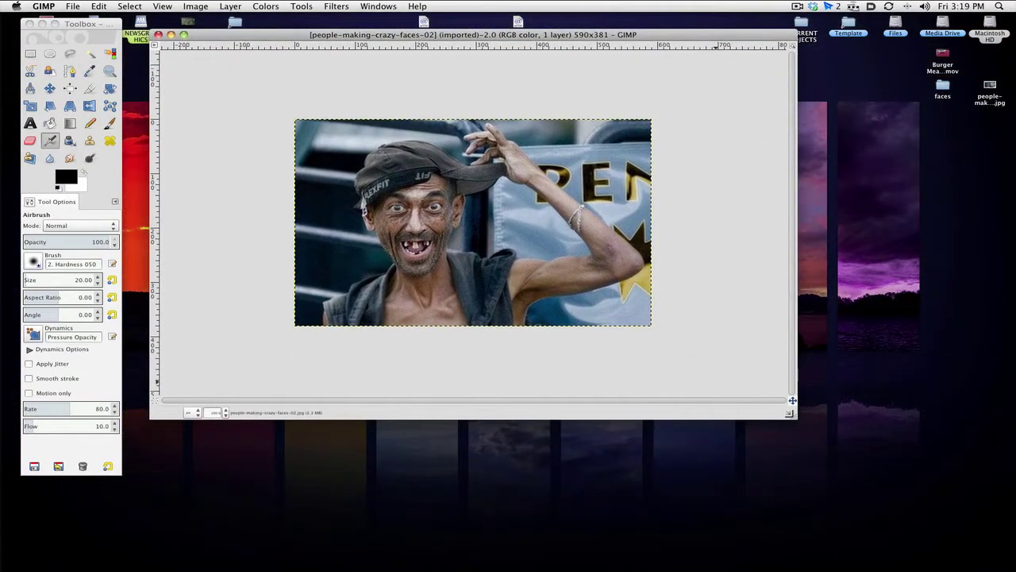
left_click_drag(795, 416, 850, 554)
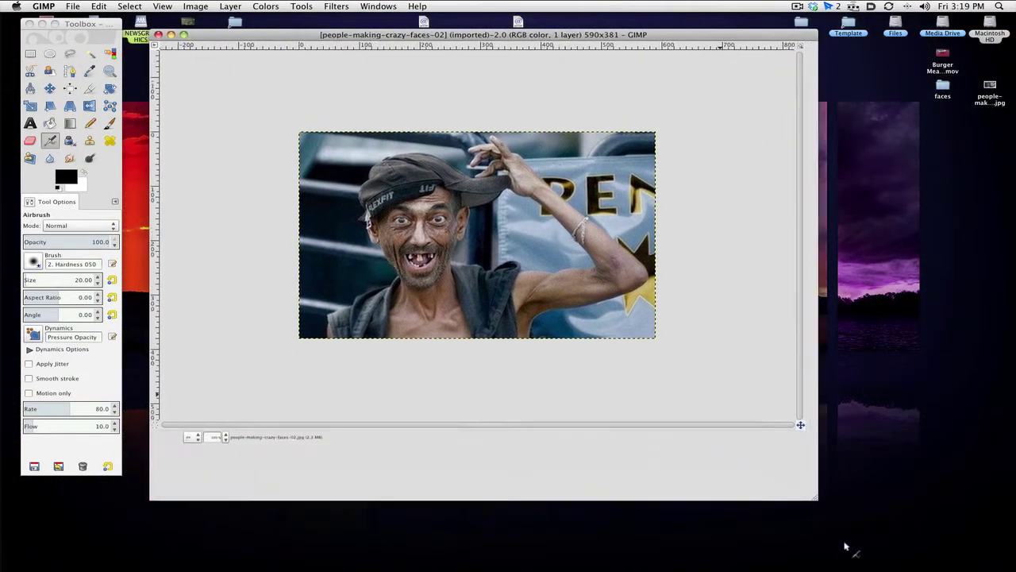
Zoom the image to 200% around the man's head and cap.
left_click(111, 71)
left_click(479, 301)
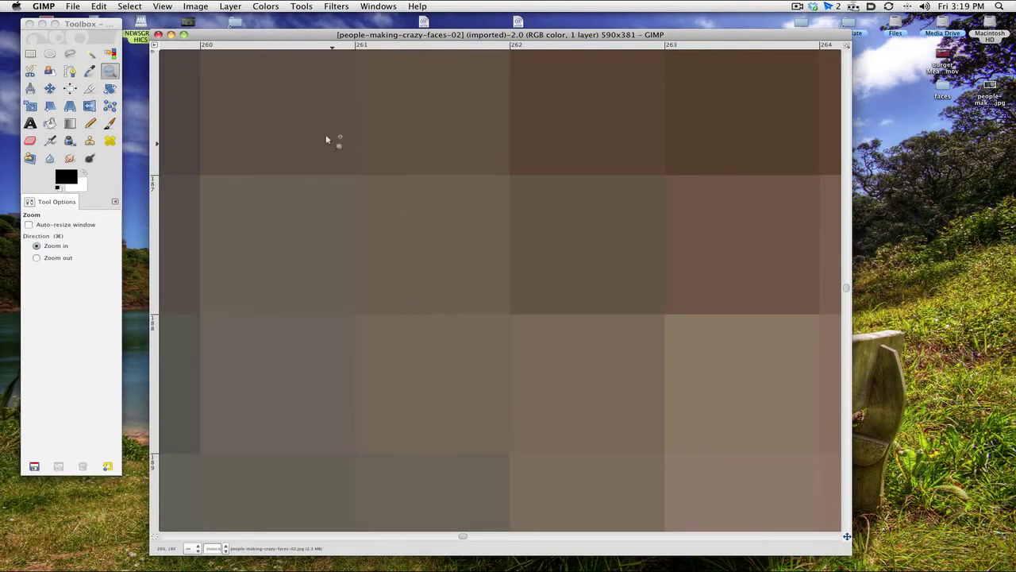
left_click(386, 270)
left_click(389, 272)
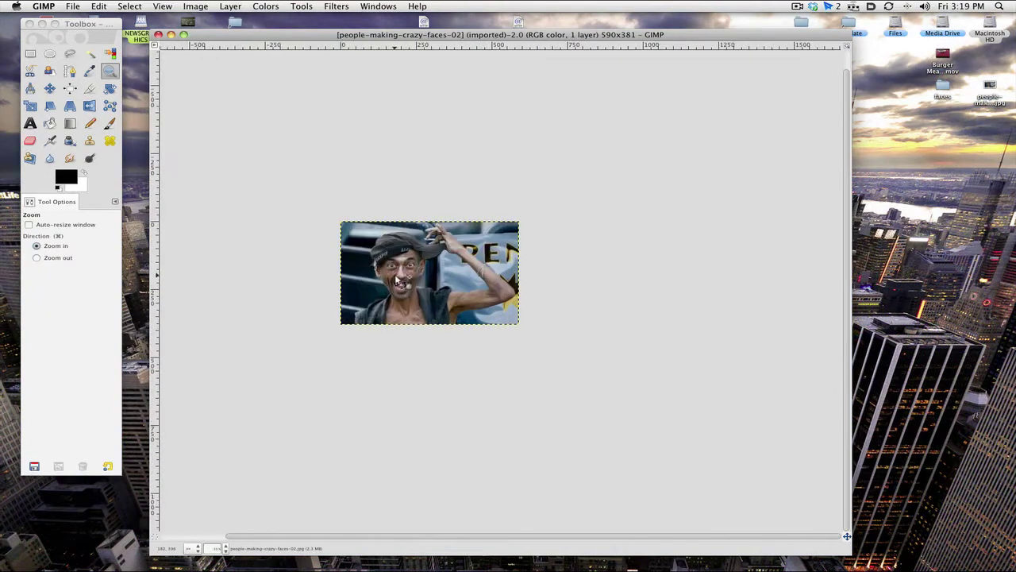
left_click(397, 278)
left_click(397, 278)
left_click(400, 275)
left_click(398, 275)
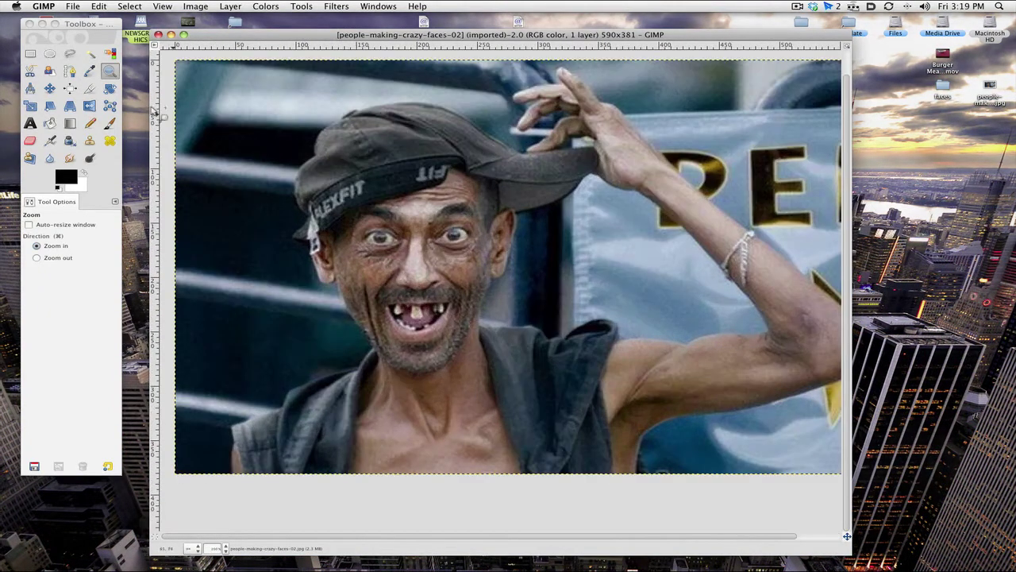
Try to trace the man's ear and cap brim, first with Free Select and then with individual path anchors.
left_click(69, 53)
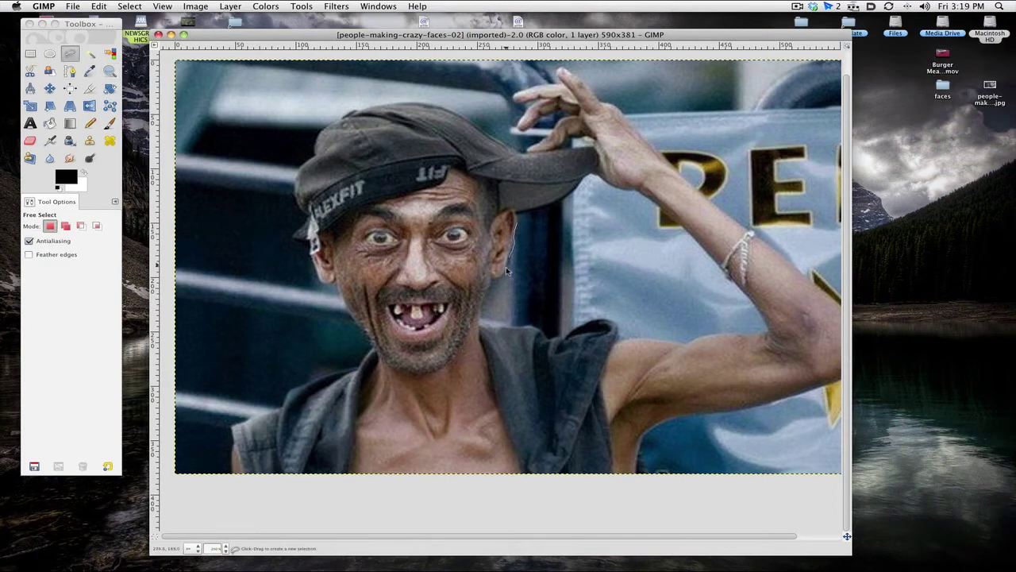
key("Escape")
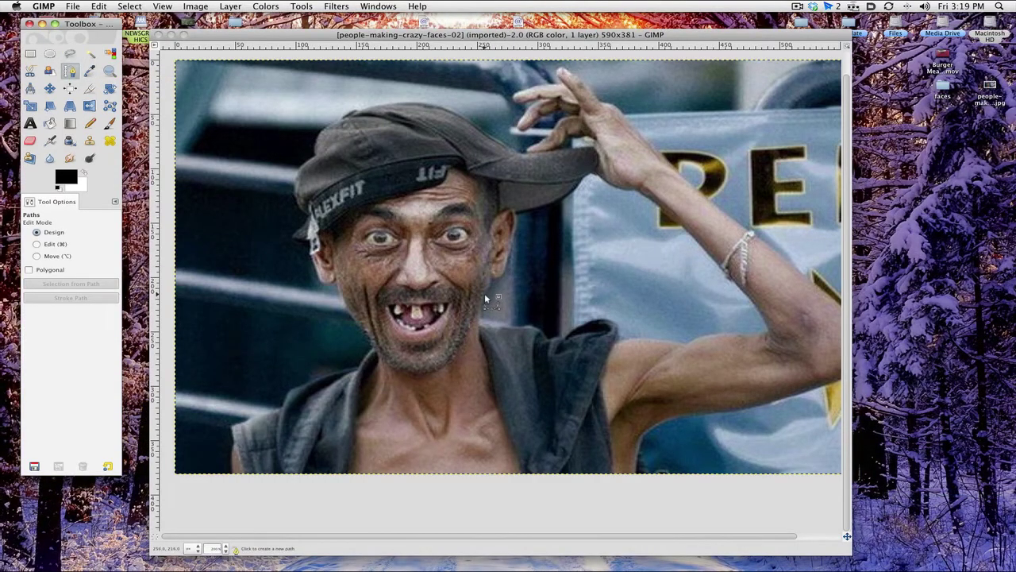
left_click(484, 295)
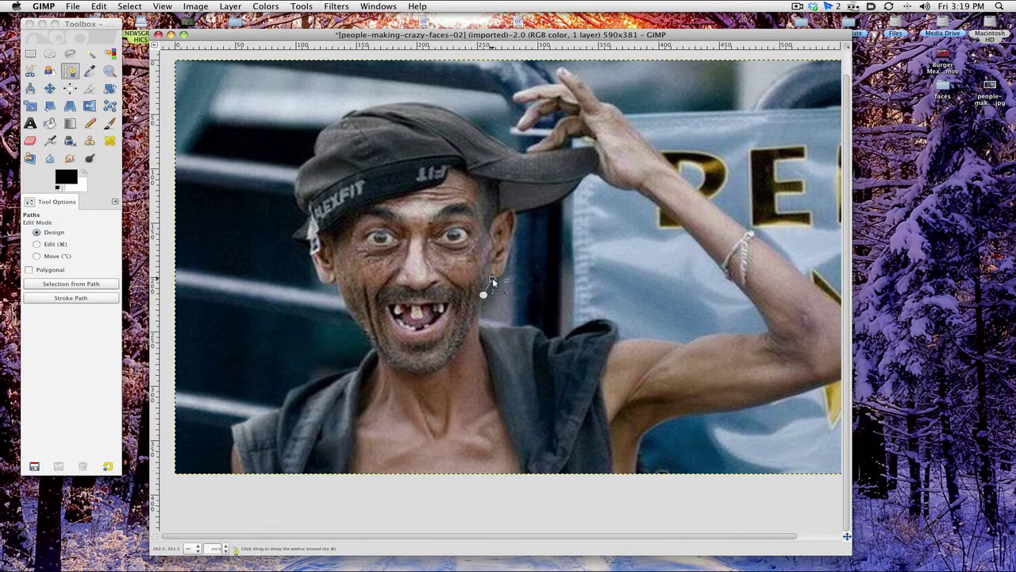
left_click(492, 279)
left_click(505, 268)
left_click(512, 242)
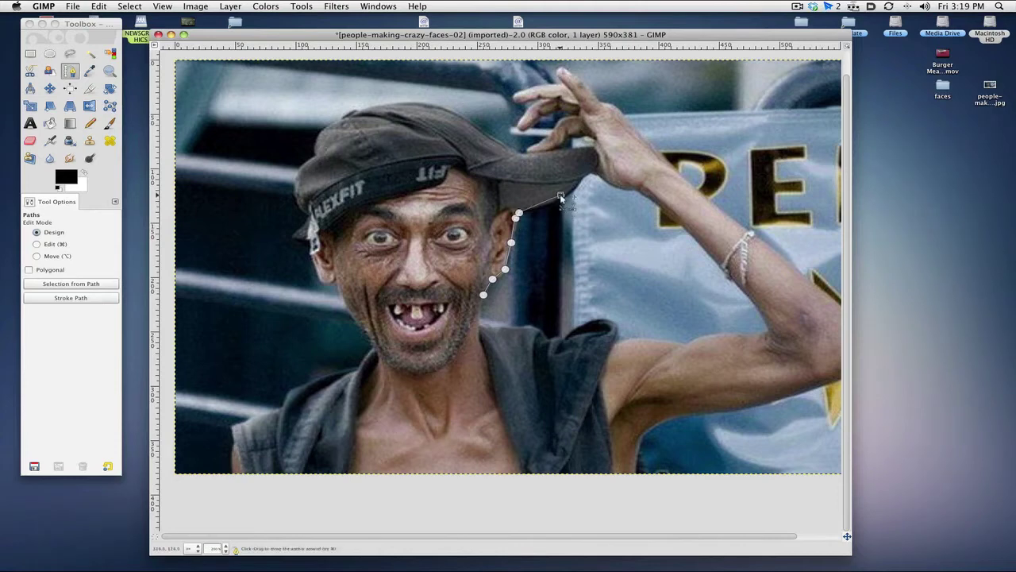
left_click(594, 165)
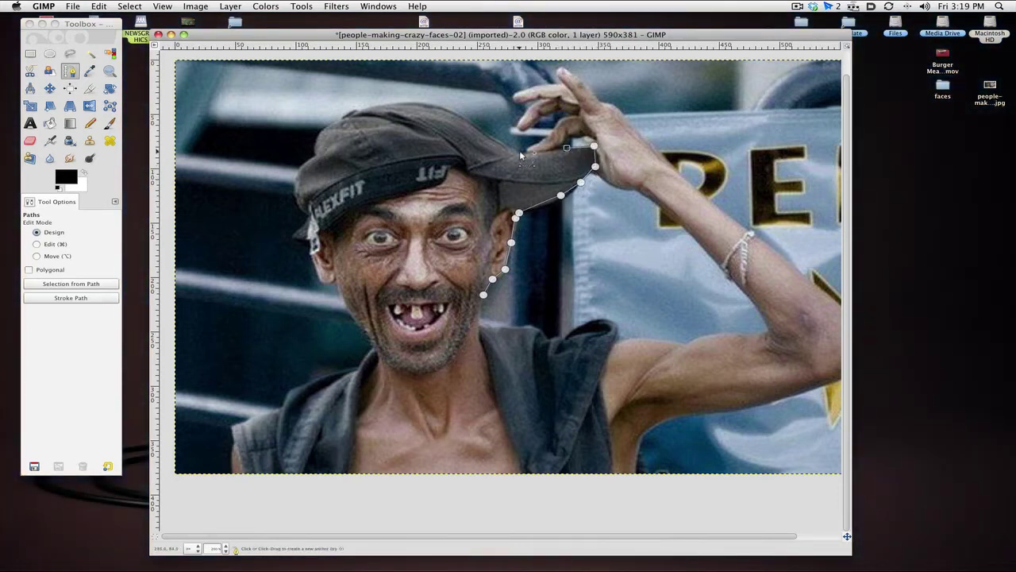
key("a")
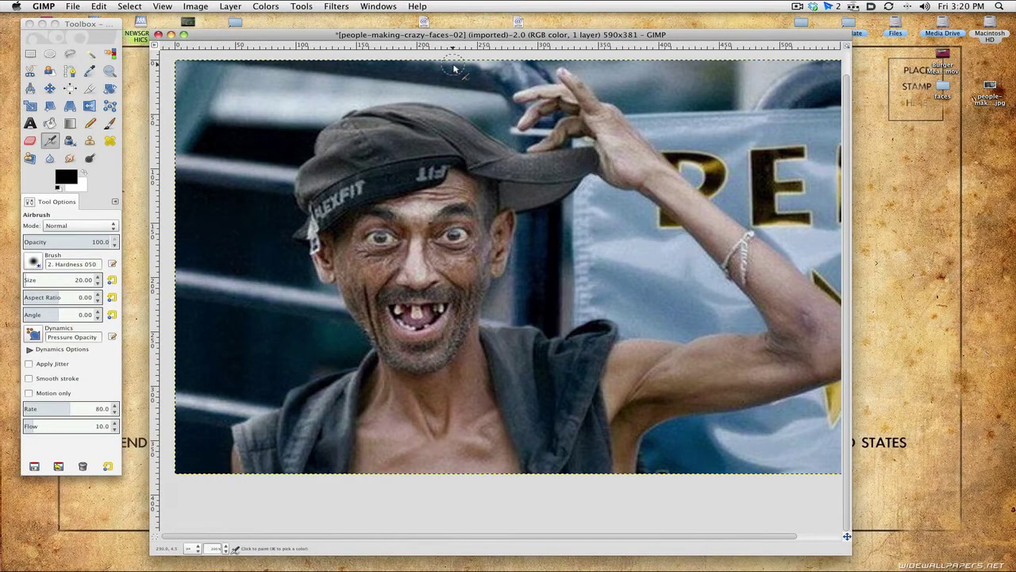
Try to outline the whole head and cap with a coarse path and adjust its anchors at the back of the cap.
key("b")
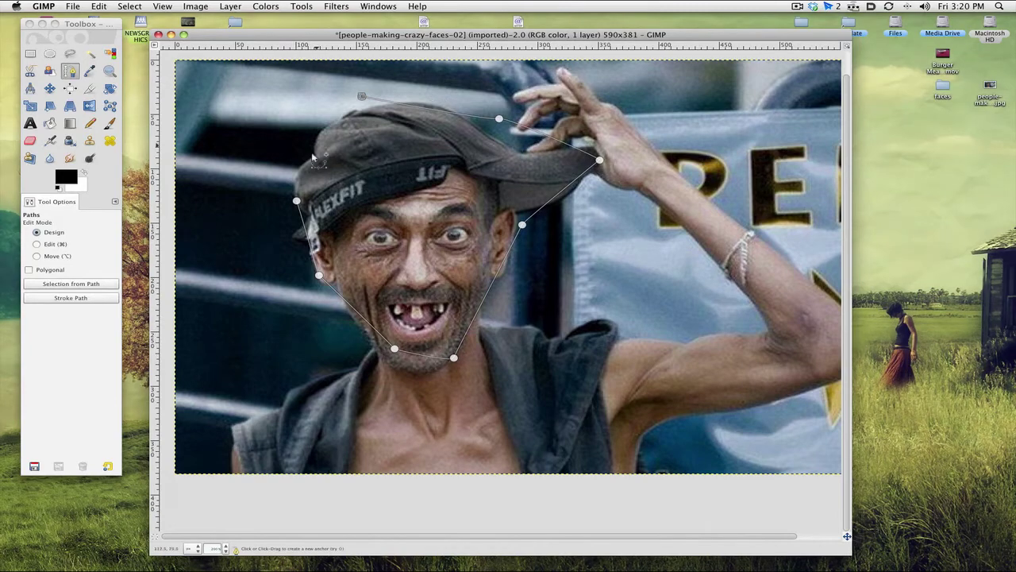
left_click(362, 97)
left_click(308, 165)
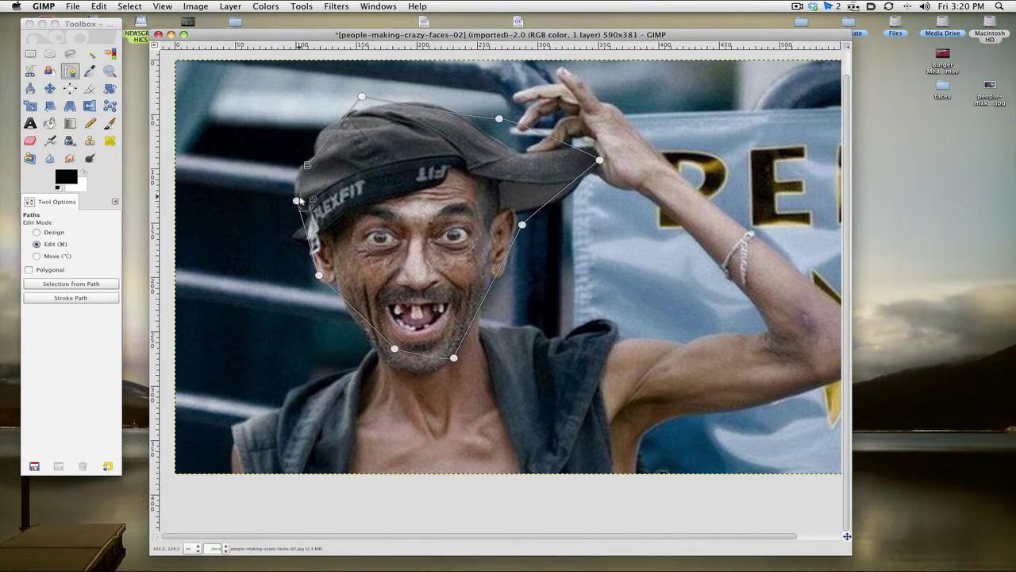
key("ctrl")
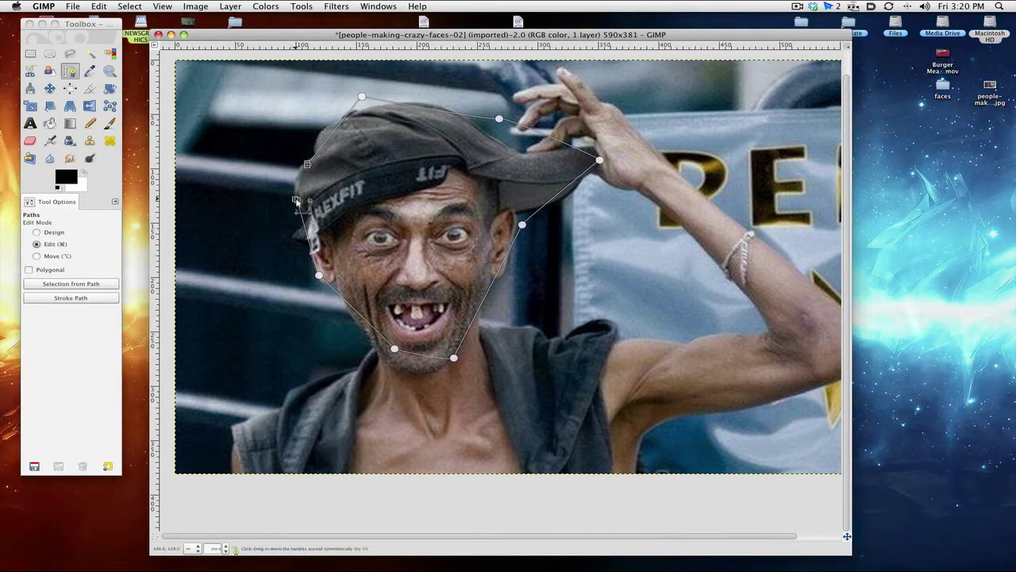
left_click(295, 201, "ctrl")
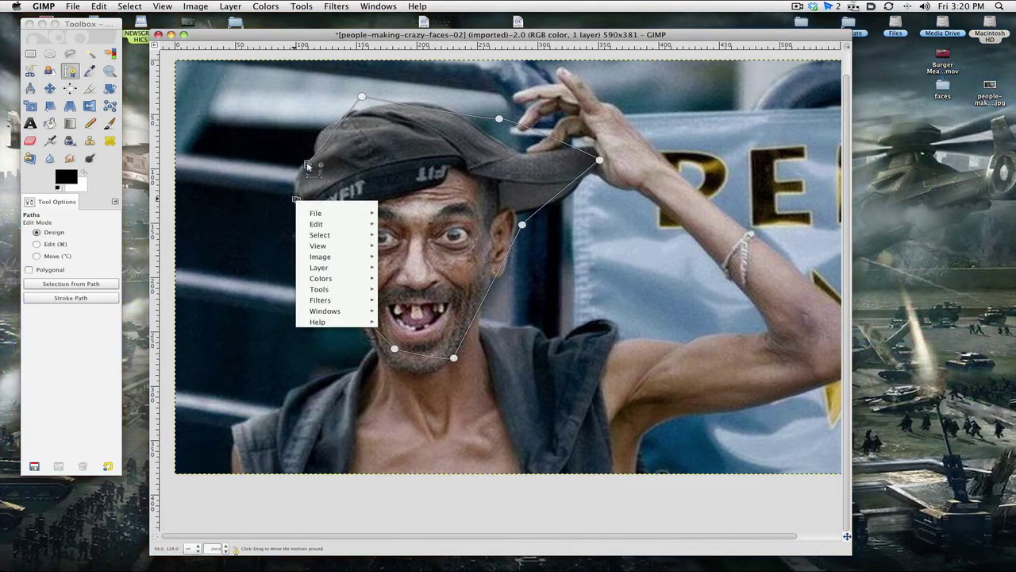
key("Escape")
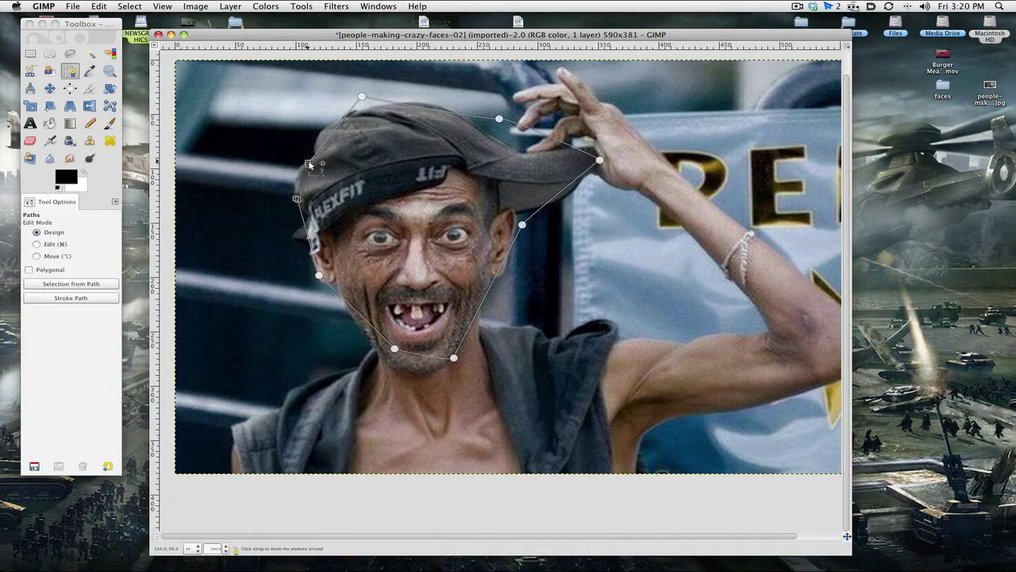
left_click_drag(310, 164, 310, 198)
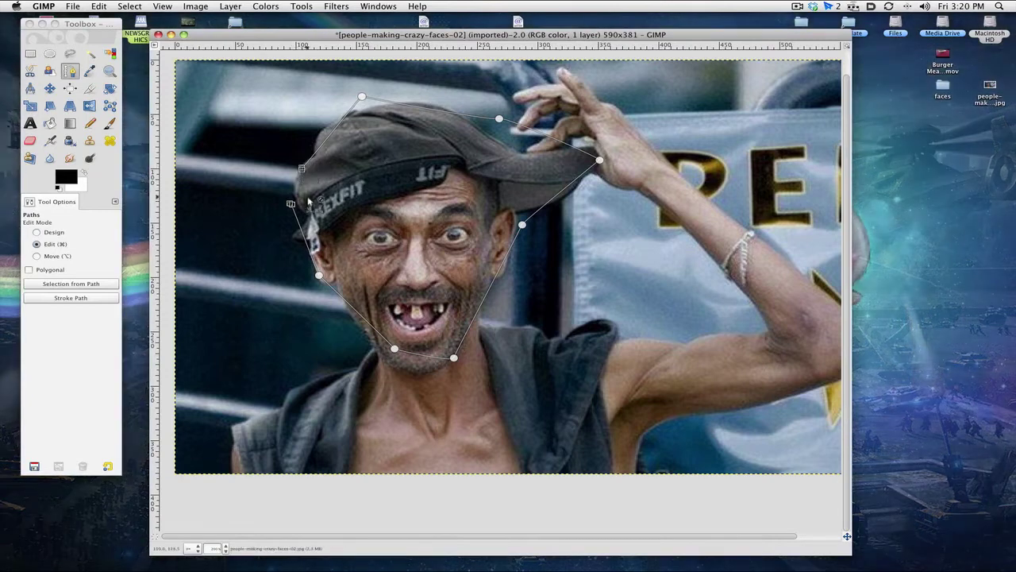
left_click(305, 189, "ctrl")
key("Escape")
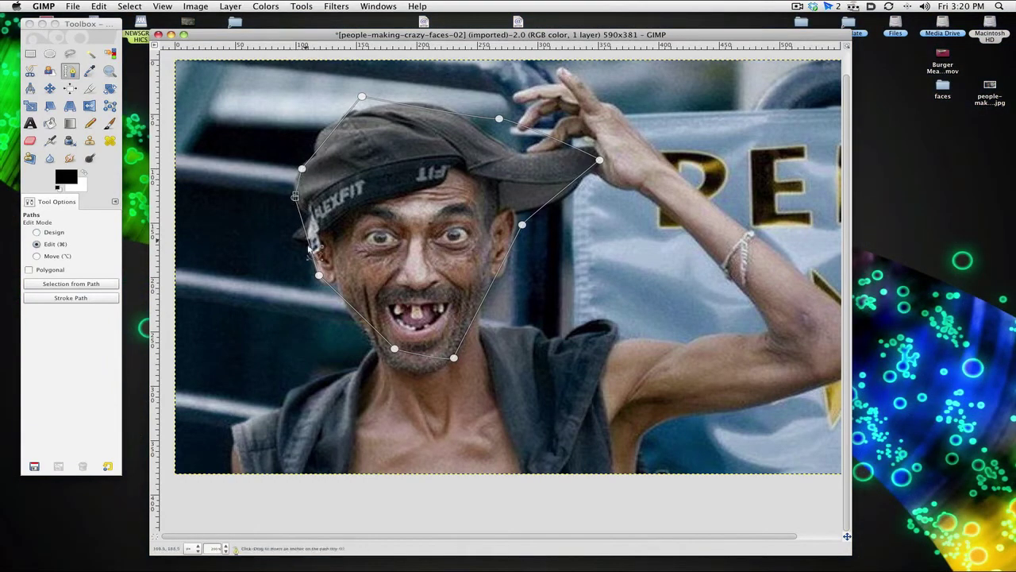
key("a")
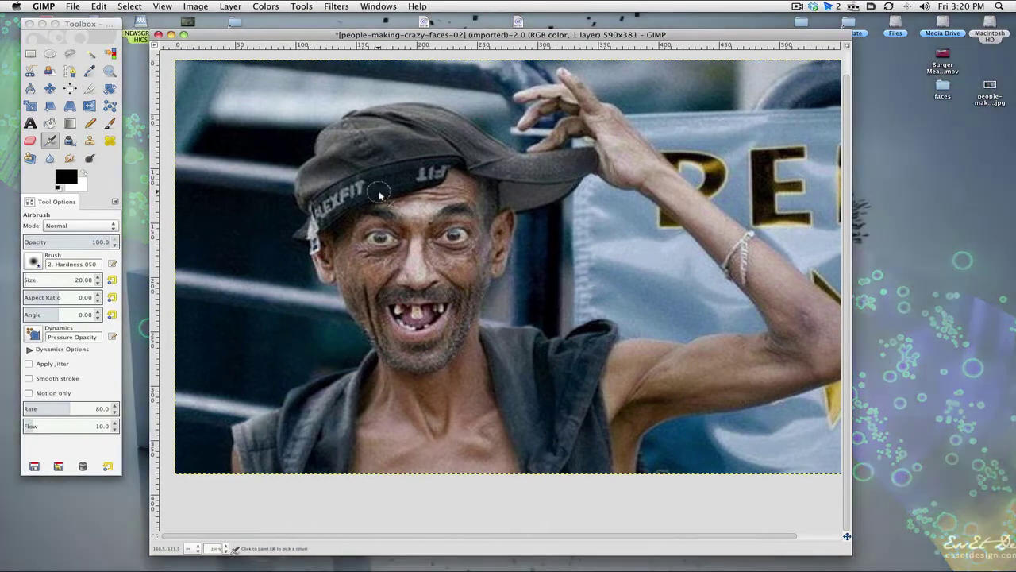
key("b")
left_click(274, 181)
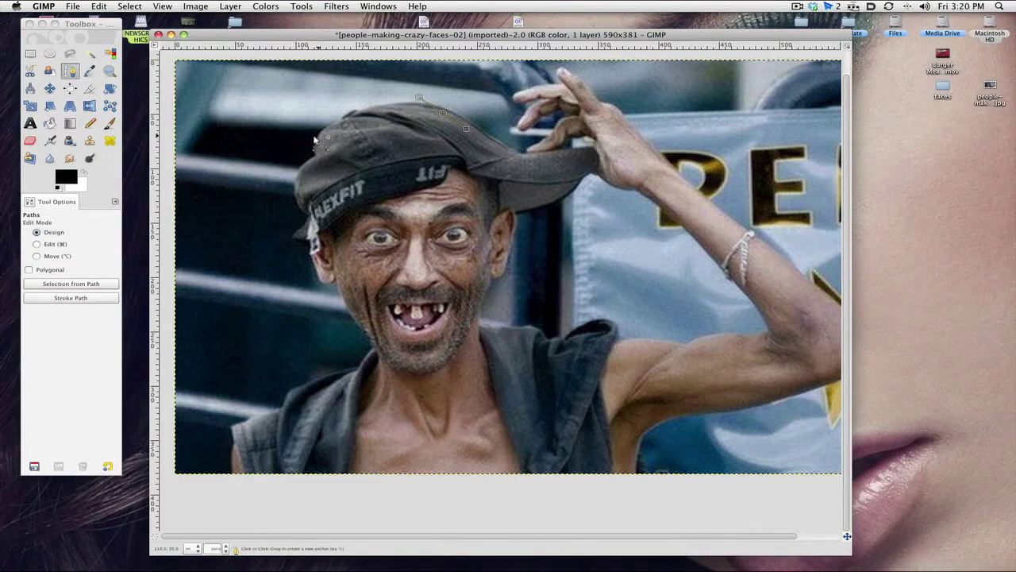
key("z")
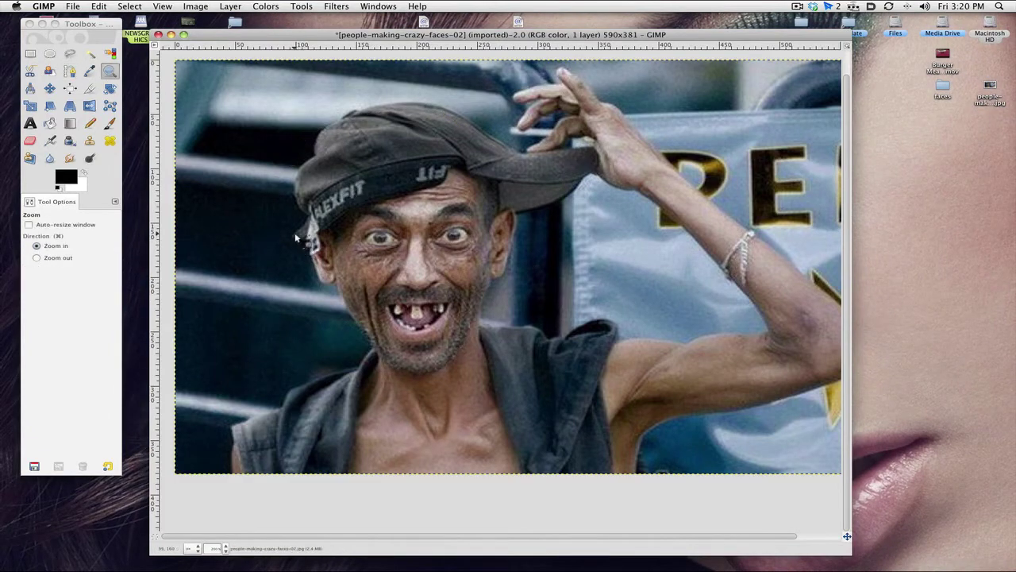
Draw a curved path around the man's head and cap, starting at the cap's back strap and passing the chin, ear and brim.
key("b")
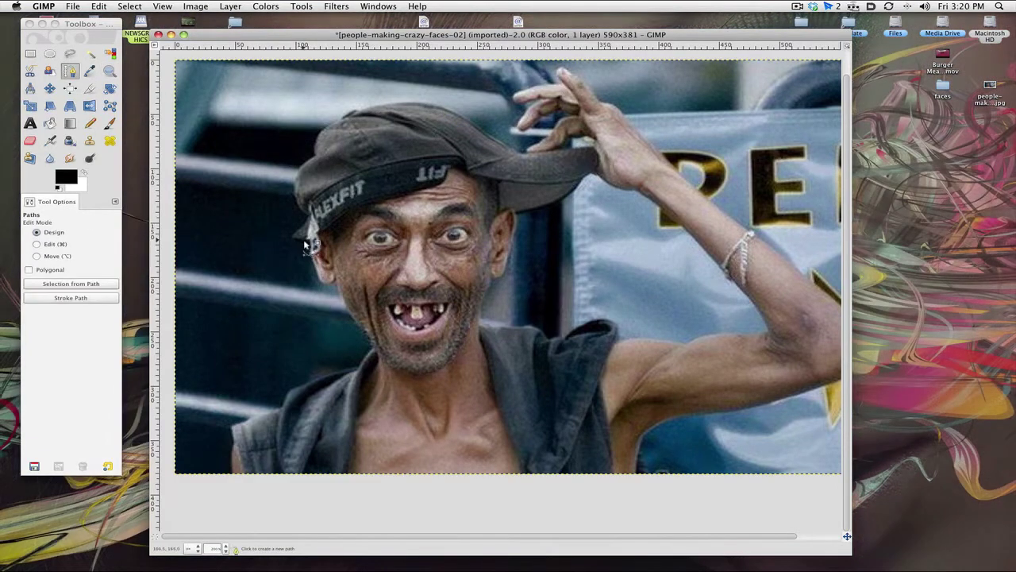
left_click_drag(304, 239, 308, 256)
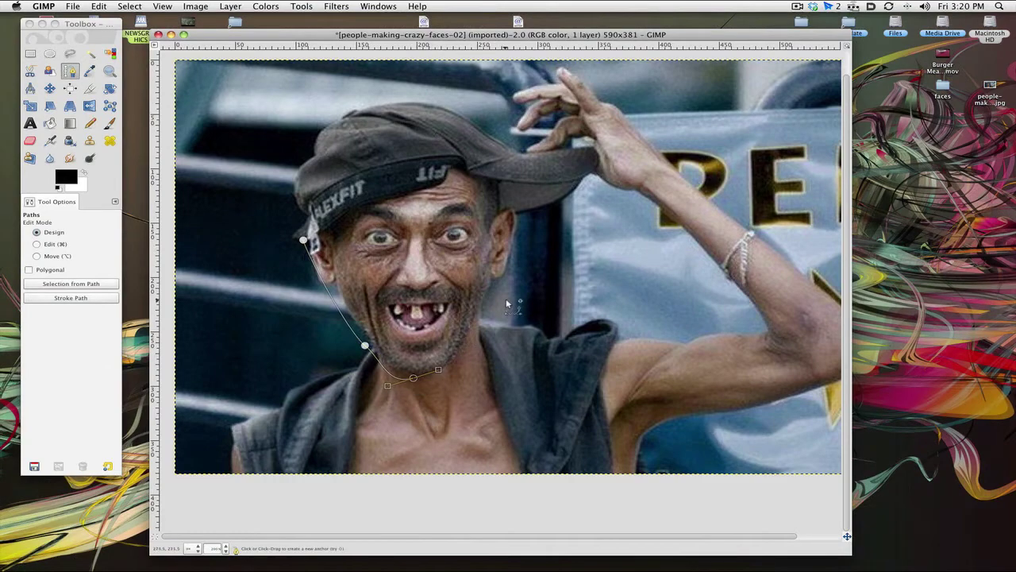
left_click(609, 153)
left_click(487, 131)
left_click_drag(337, 104, 326, 111)
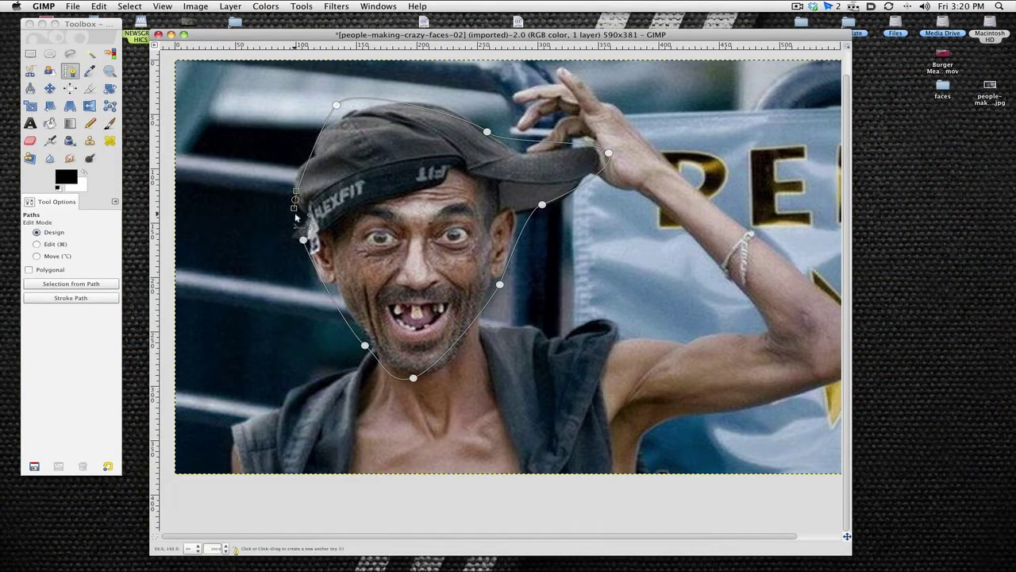
key("super")
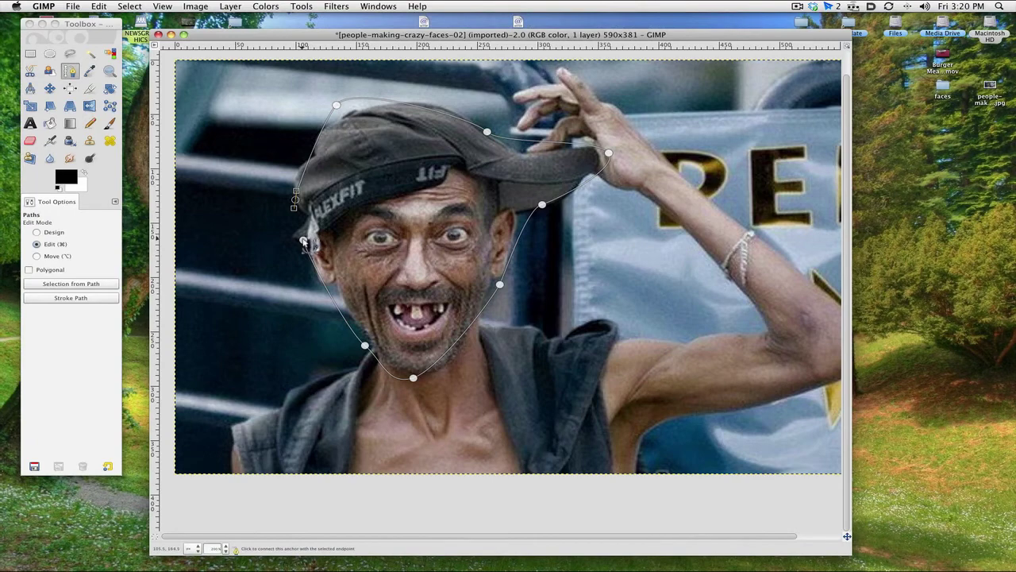
key("z")
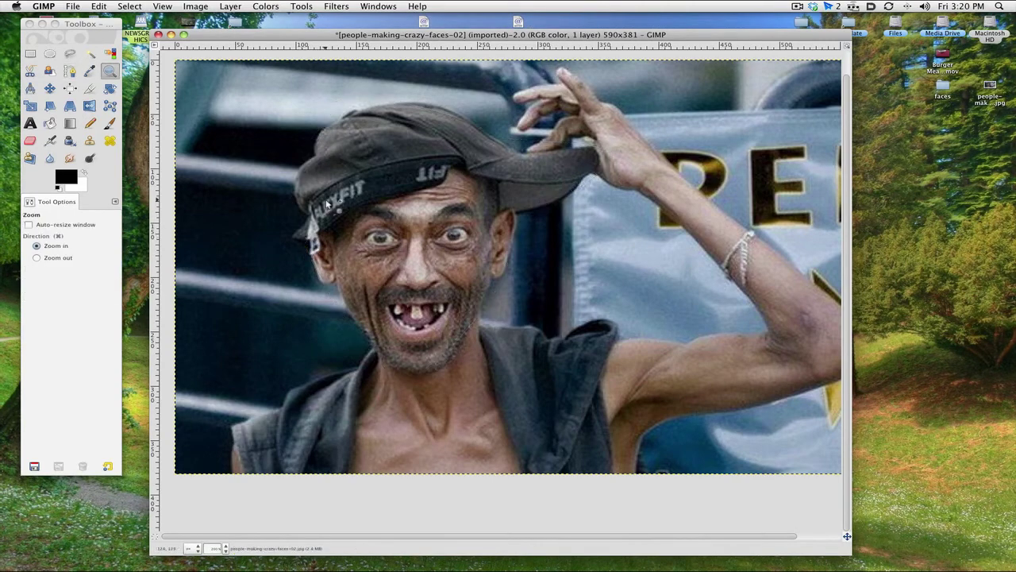
key("b")
Reopen the recently closed Layers, Channels, Paths, Undo and Brushes dock and show its list of paths.
left_click(373, 6)
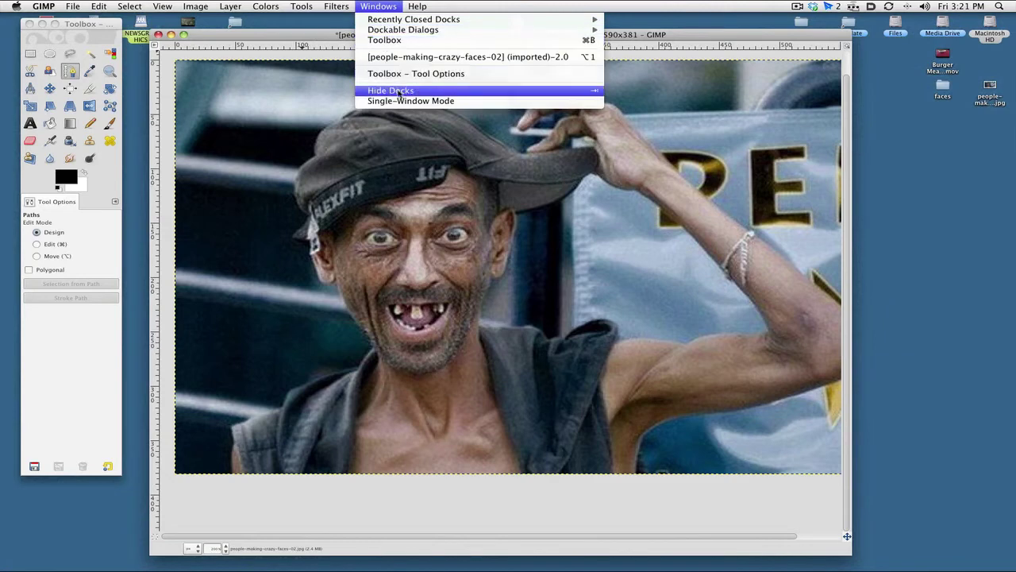
mouse_move(492, 19)
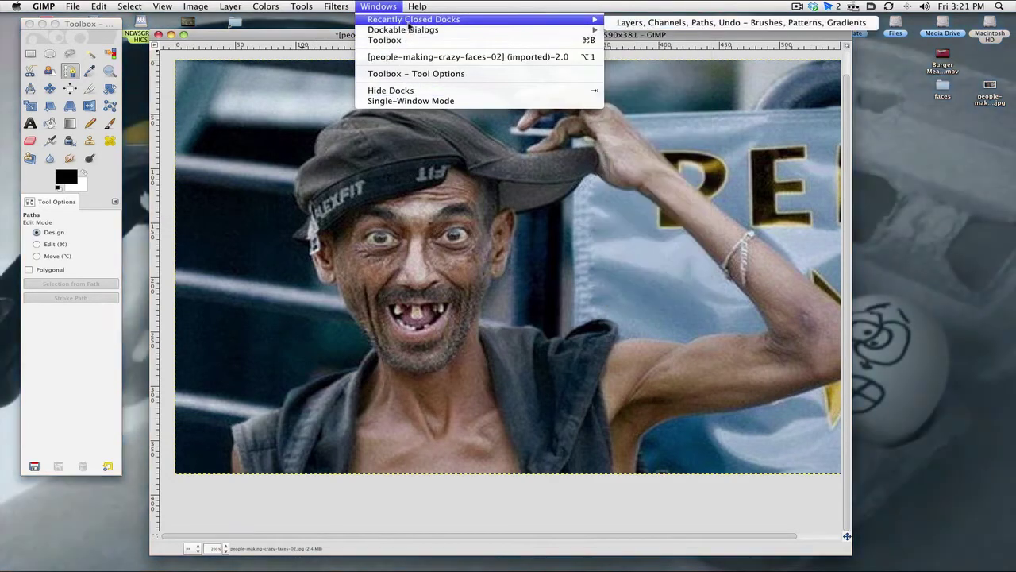
left_click(617, 20)
left_click(386, 6)
mouse_move(534, 17)
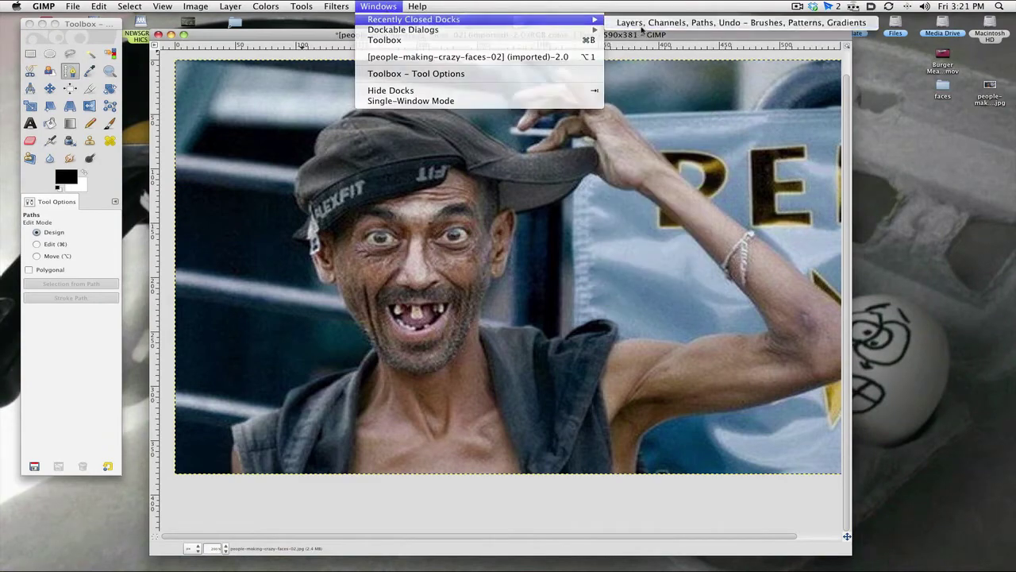
left_click(388, 7)
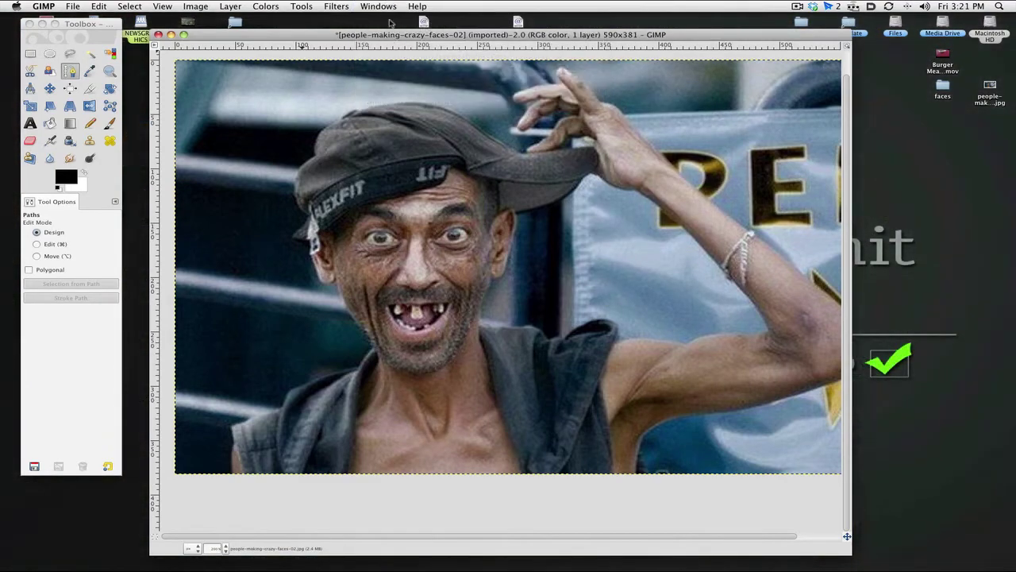
left_click(389, 6)
mouse_move(582, 18)
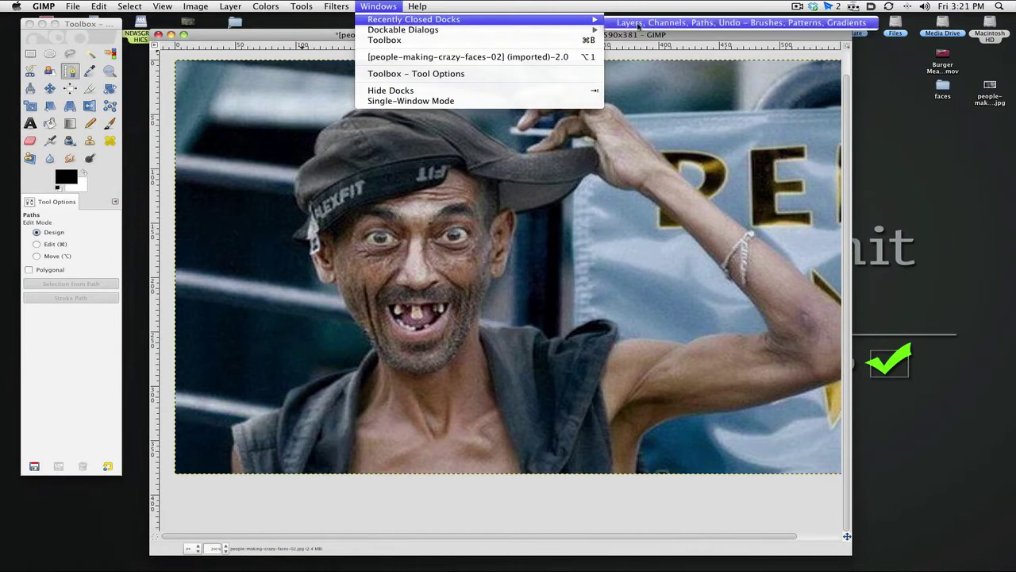
left_click(639, 24)
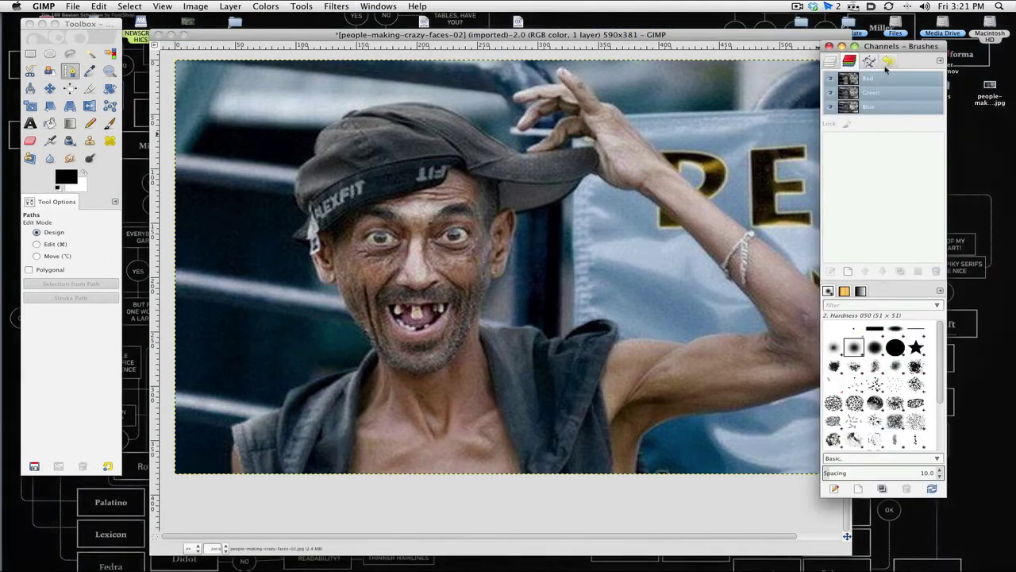
left_click(869, 61)
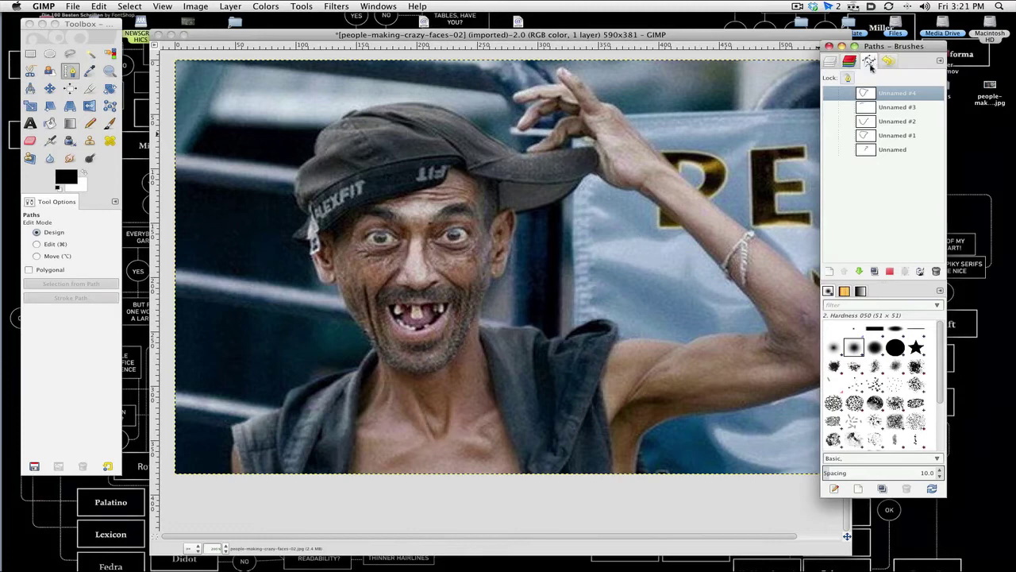
Convert the topmost head-outline path into a selection and bring up the layers list.
left_click(863, 106)
left_click(863, 134)
left_click(863, 106)
left_click(871, 94)
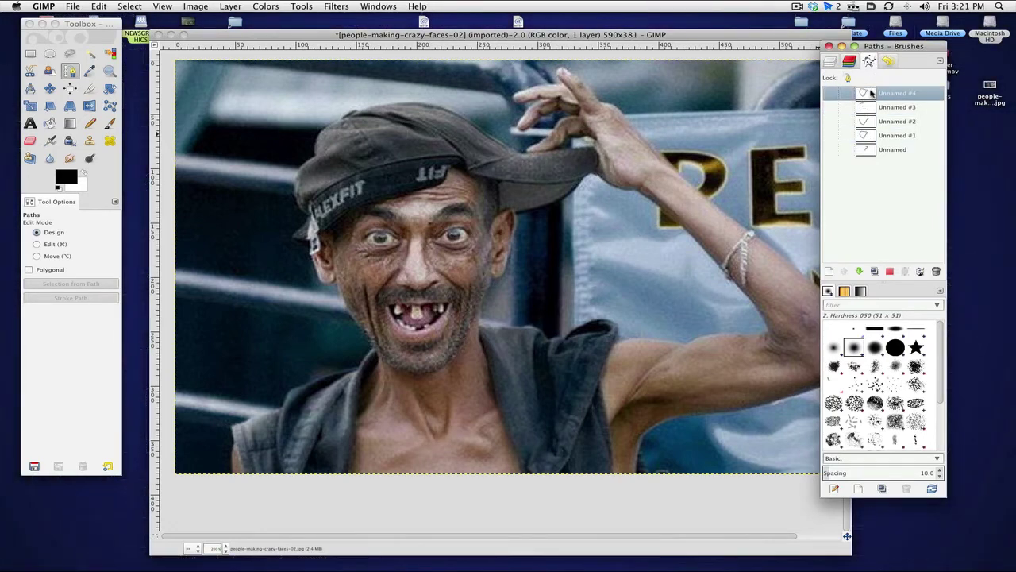
right_click(865, 94)
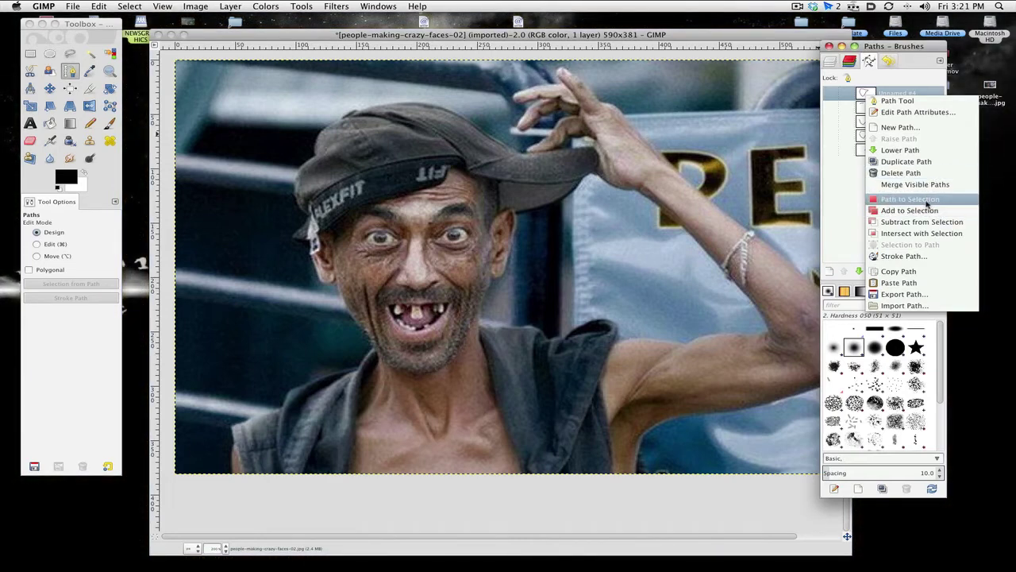
left_click(926, 200)
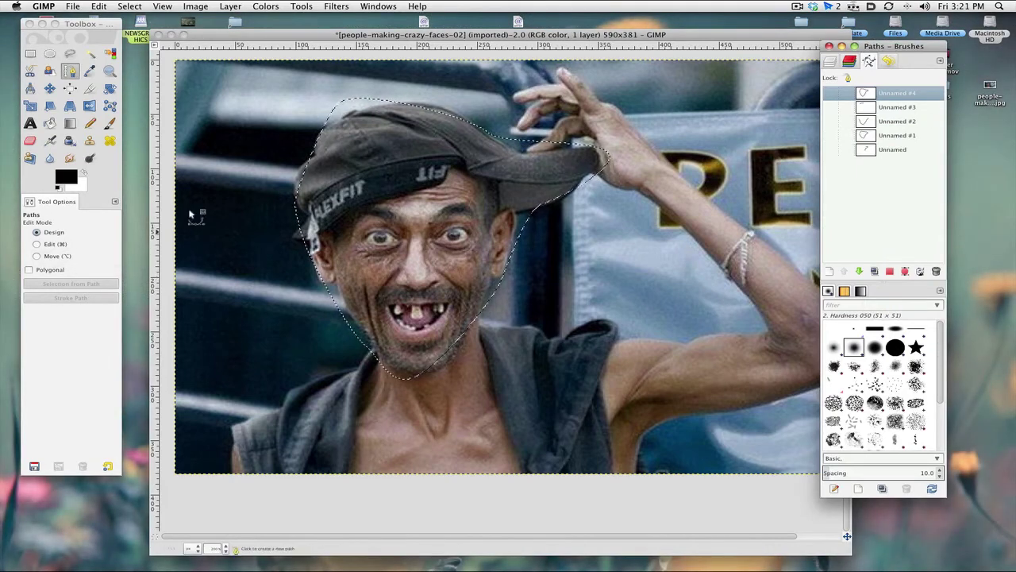
left_click(828, 61)
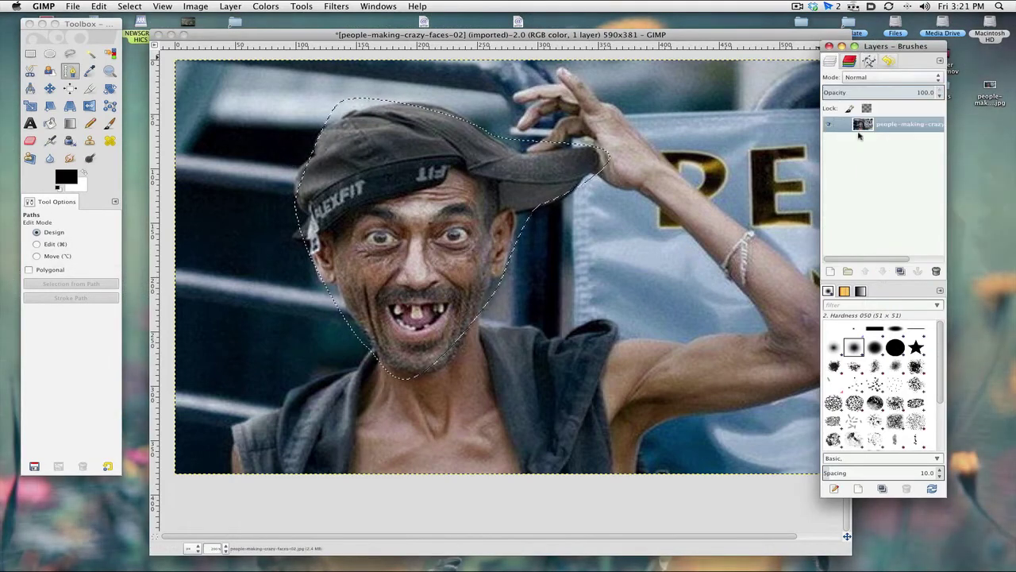
Invert the head selection and delete everything in the photo outside the man's head and cap.
left_click(163, 5)
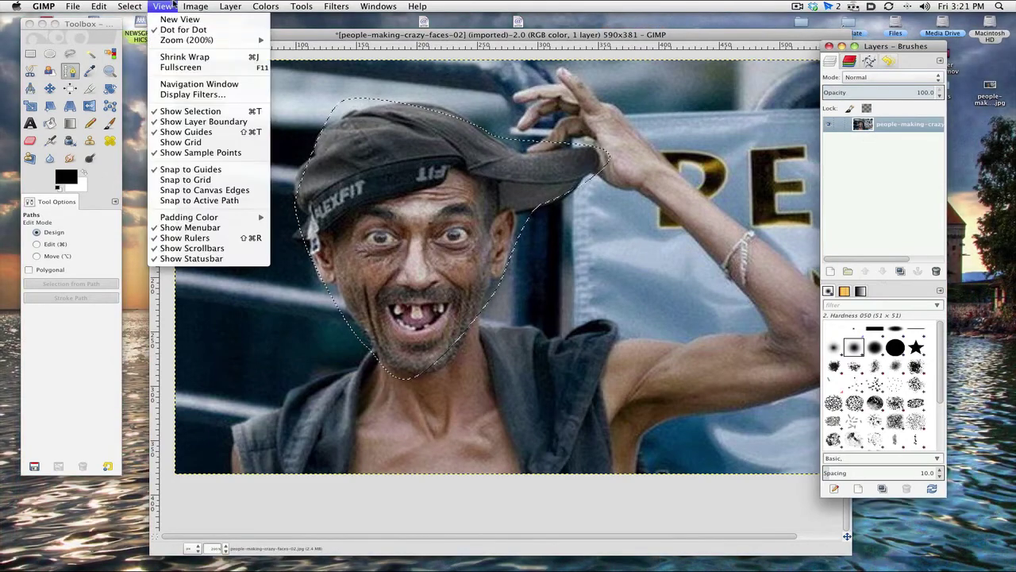
left_click(146, 38)
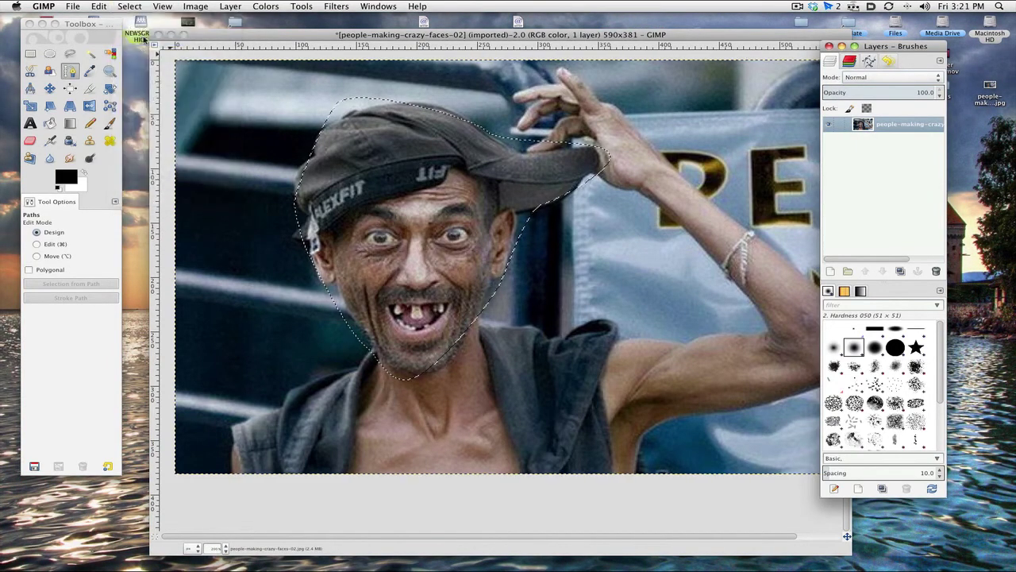
key("Delete")
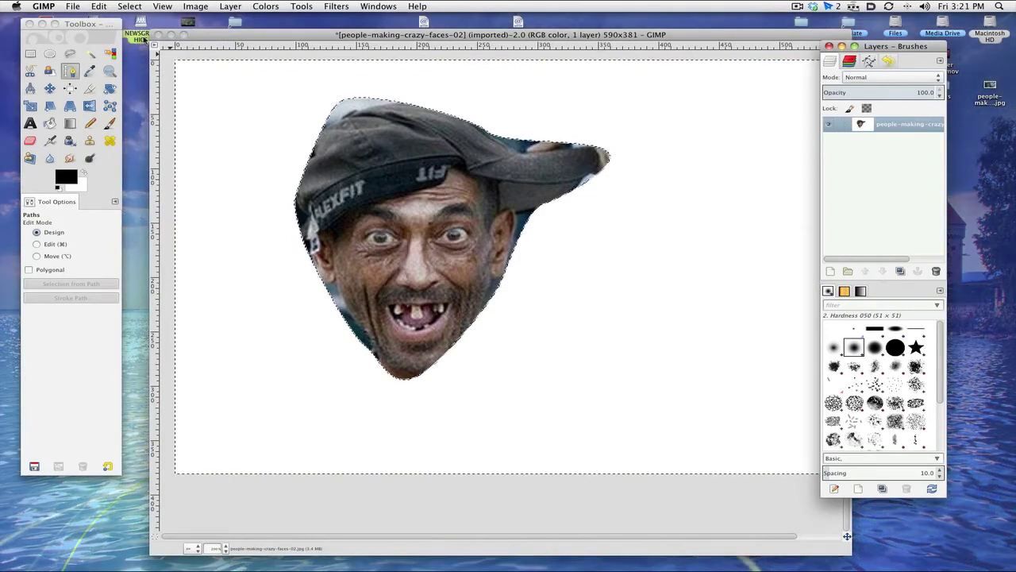
Lock the photo layer's alpha channel and invert the selection back to the head and cap.
left_click(867, 108)
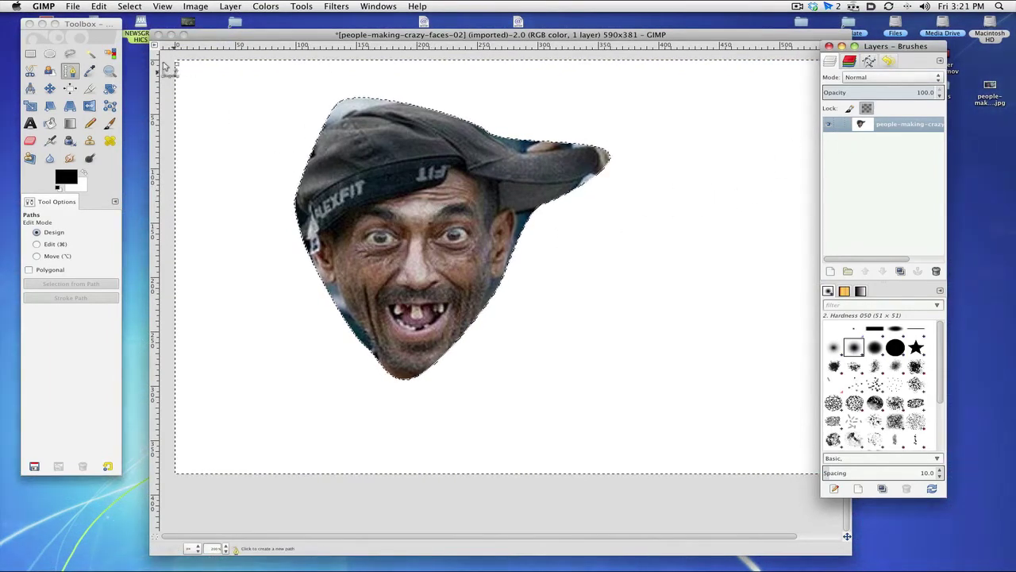
left_click(130, 6)
left_click(136, 39)
key("z")
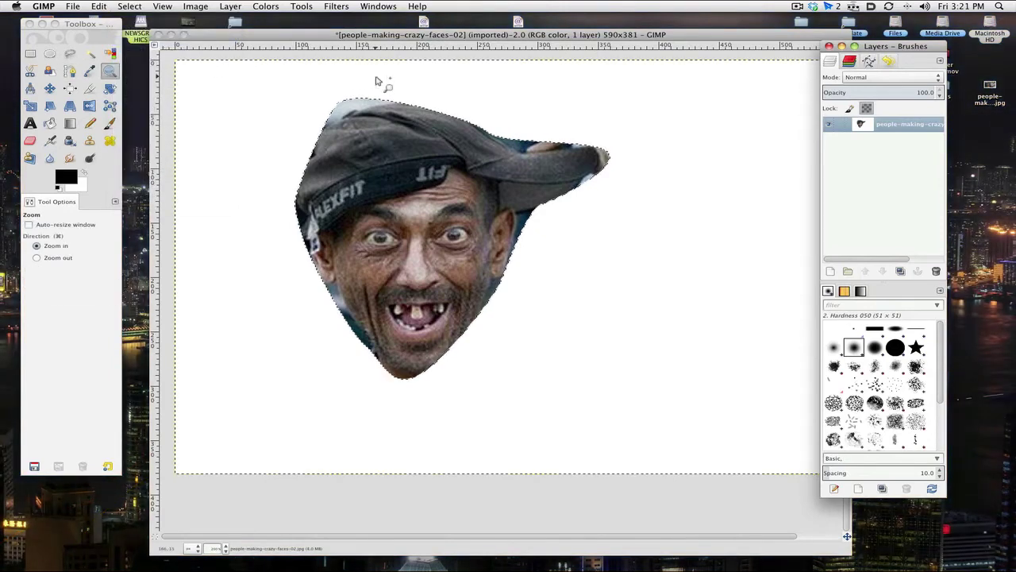
key("b")
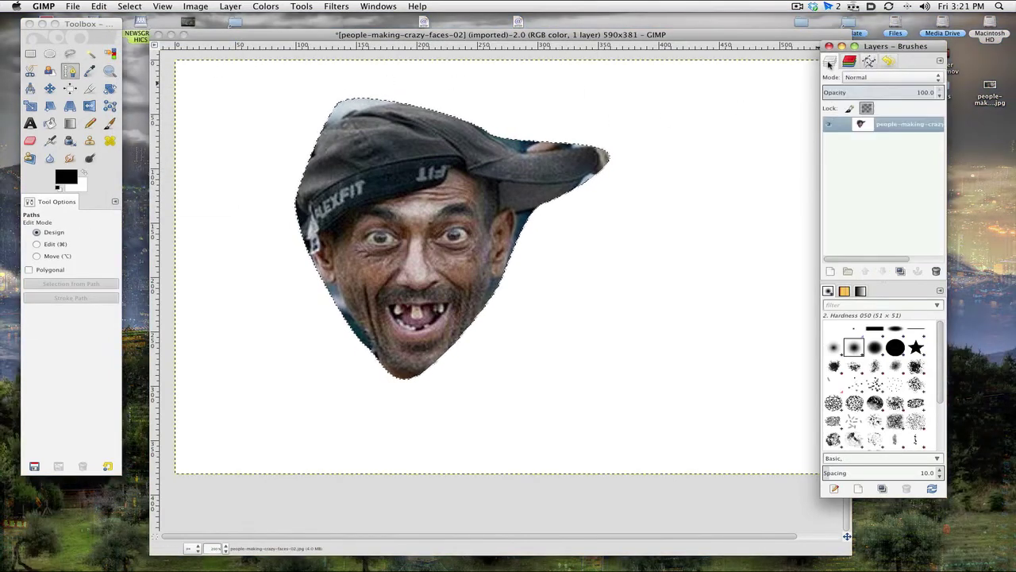
Add an alpha channel to the photo layer and bring up the channels list.
right_click(862, 126)
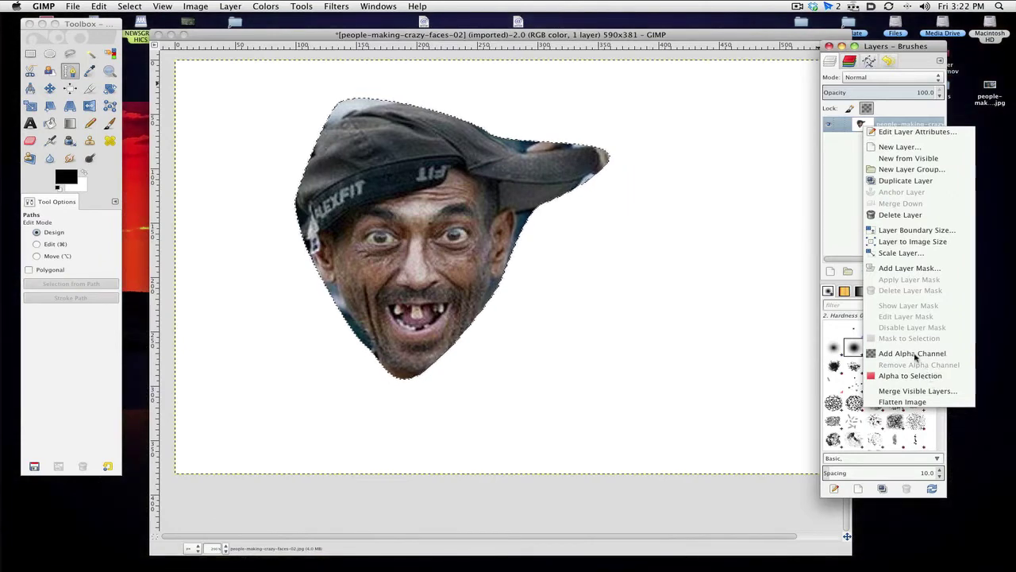
left_click(913, 353)
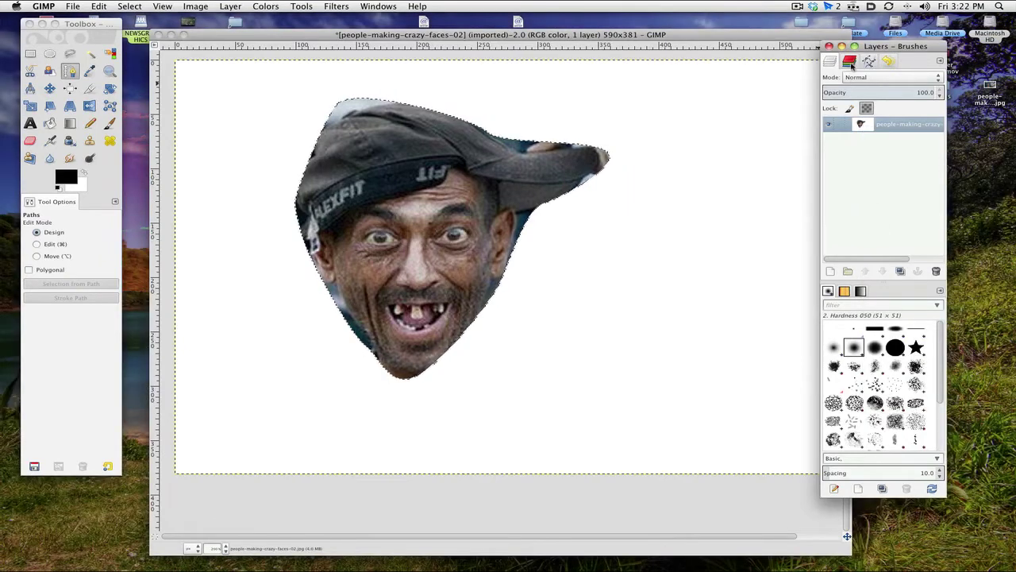
left_click(849, 62)
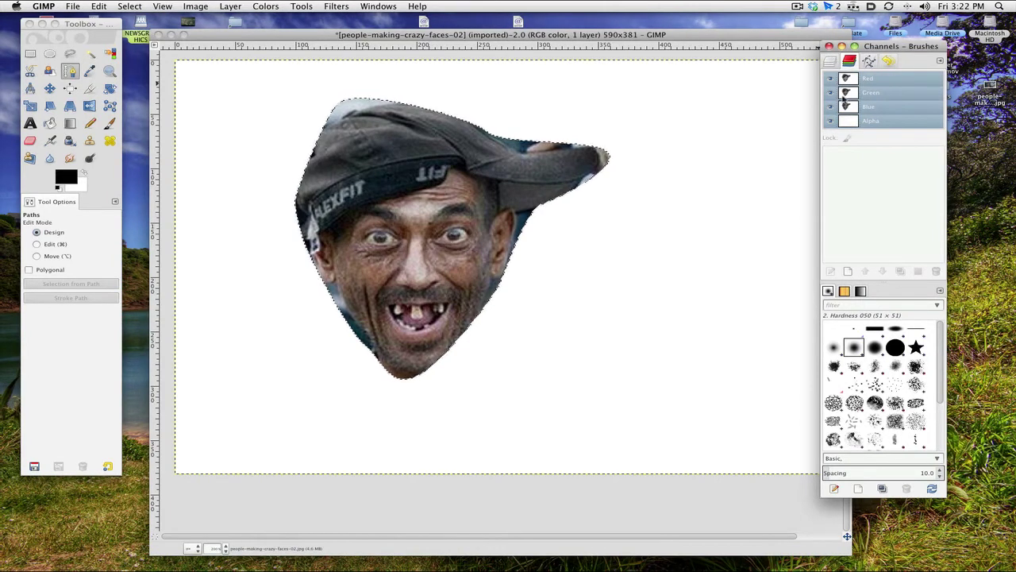
Load the photo layer's alpha as a selection.
left_click(830, 62)
right_click(860, 126)
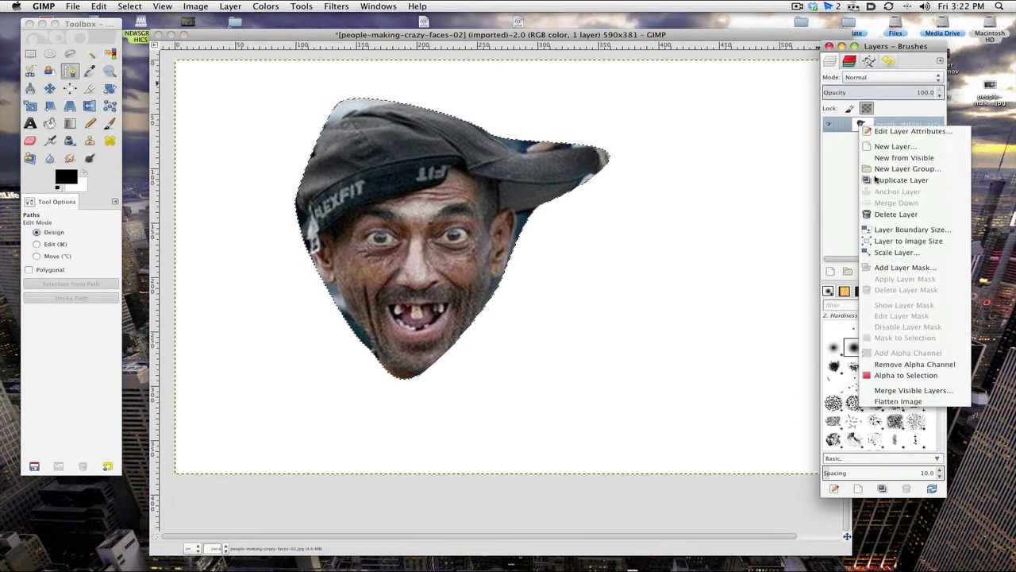
left_click(906, 376)
Hide and deactivate the image's Alpha channel and return to the layers list.
left_click(850, 61)
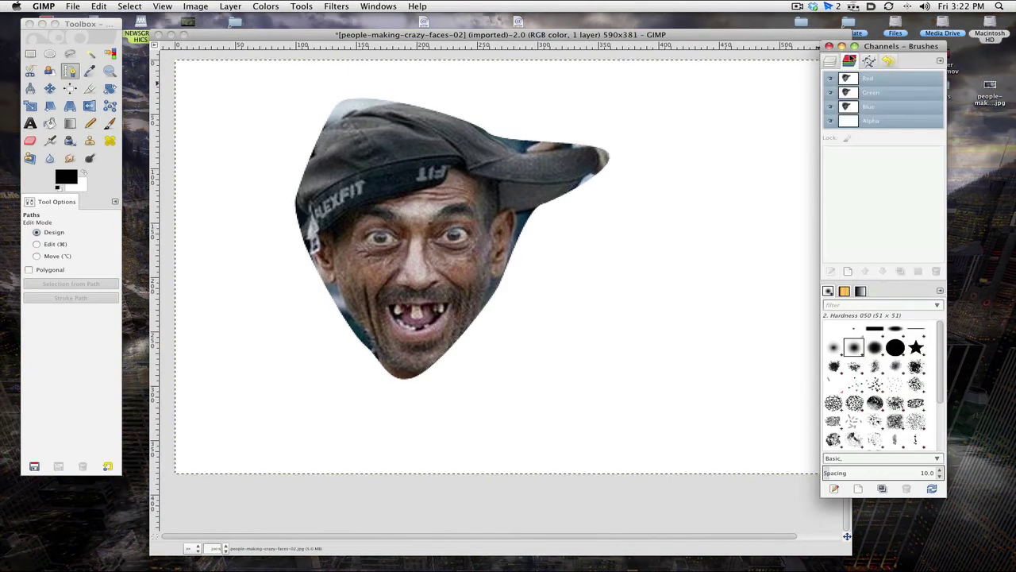
left_click(831, 121)
left_click(831, 121)
left_click(843, 123)
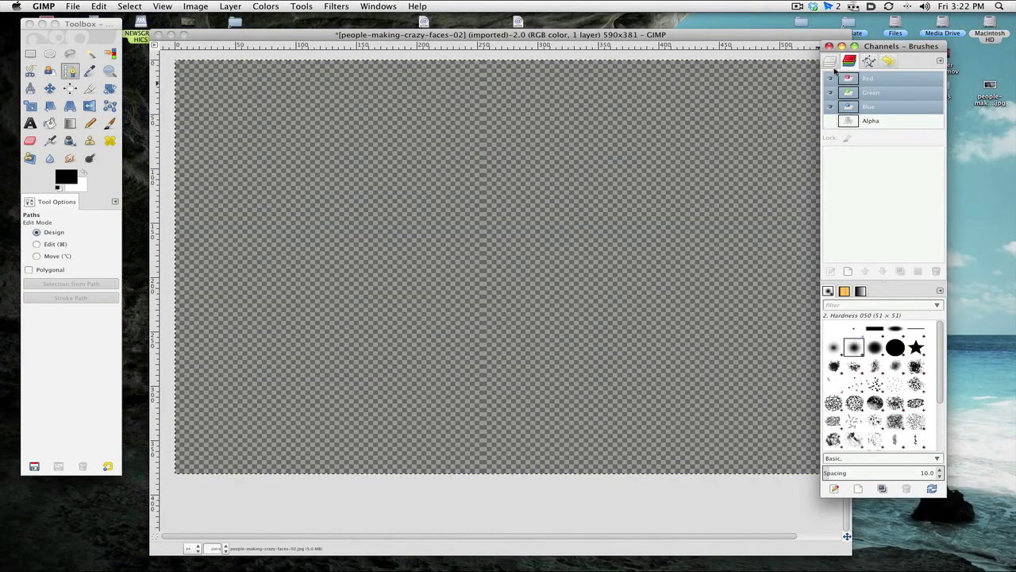
left_click(831, 62)
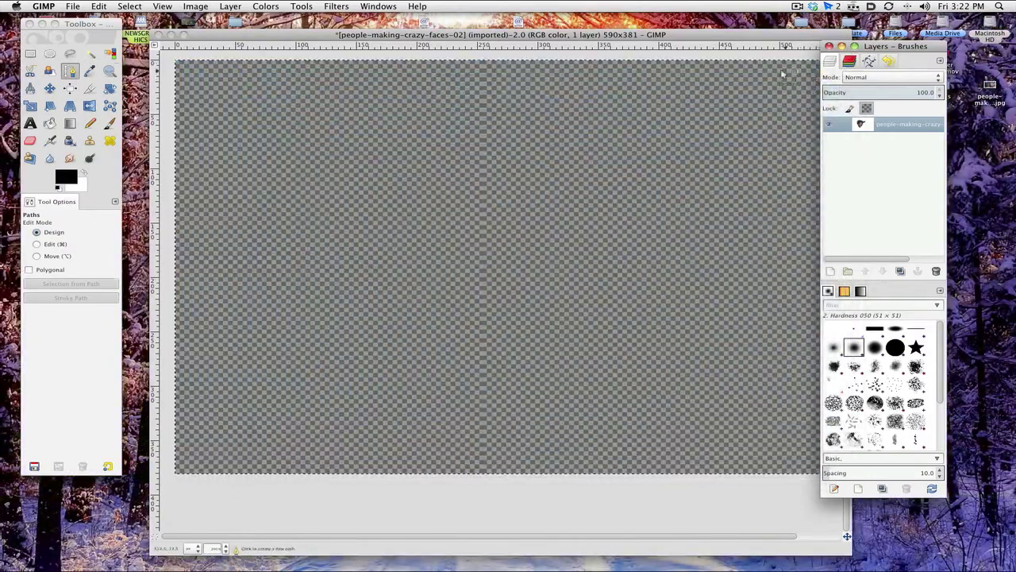
Switch from GIMP past the Photoshop desktop to the Google+ Hangouts window with Hangout Toolbox.
key("ctrl+Right")
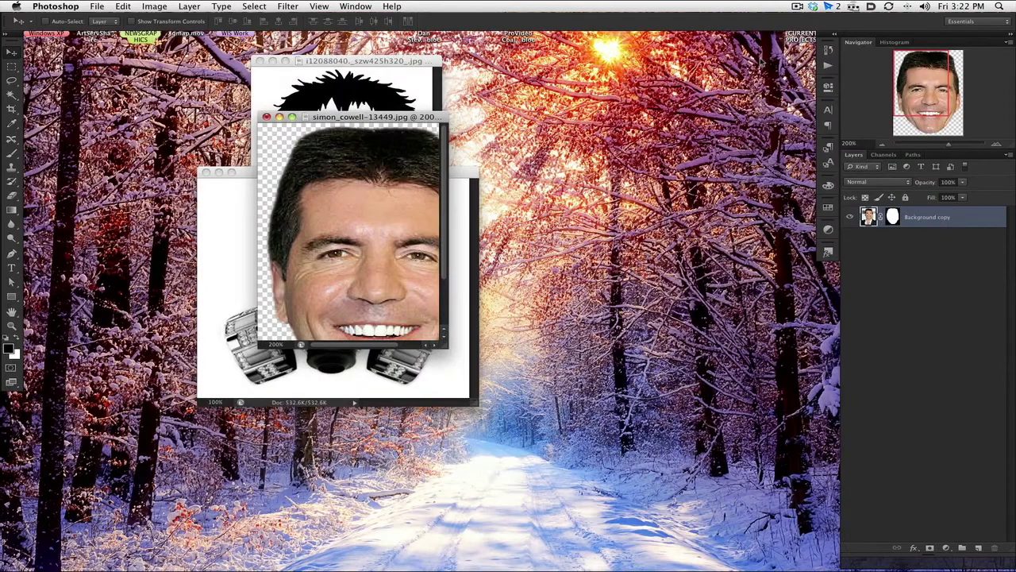
key("ctrl+Right")
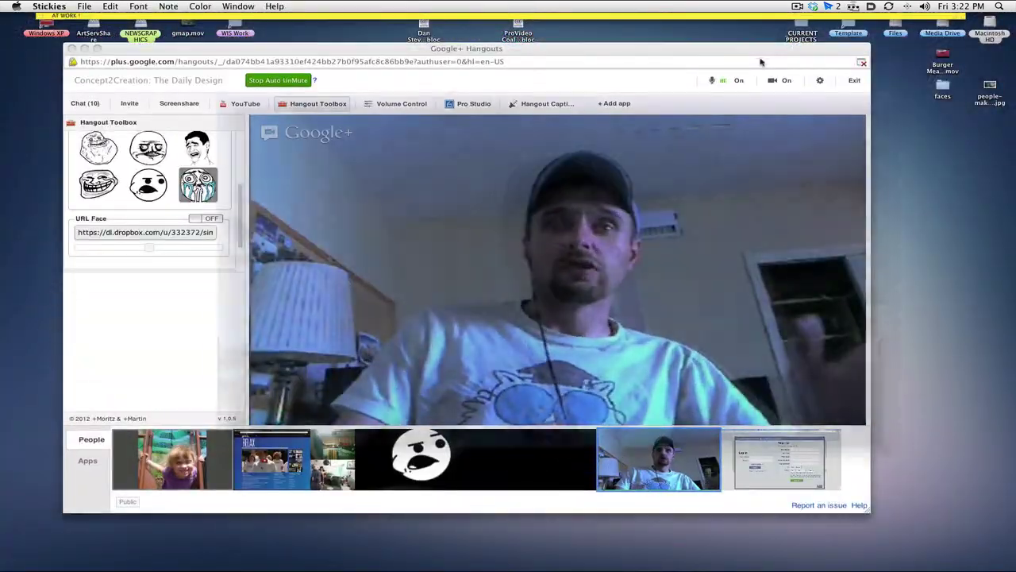